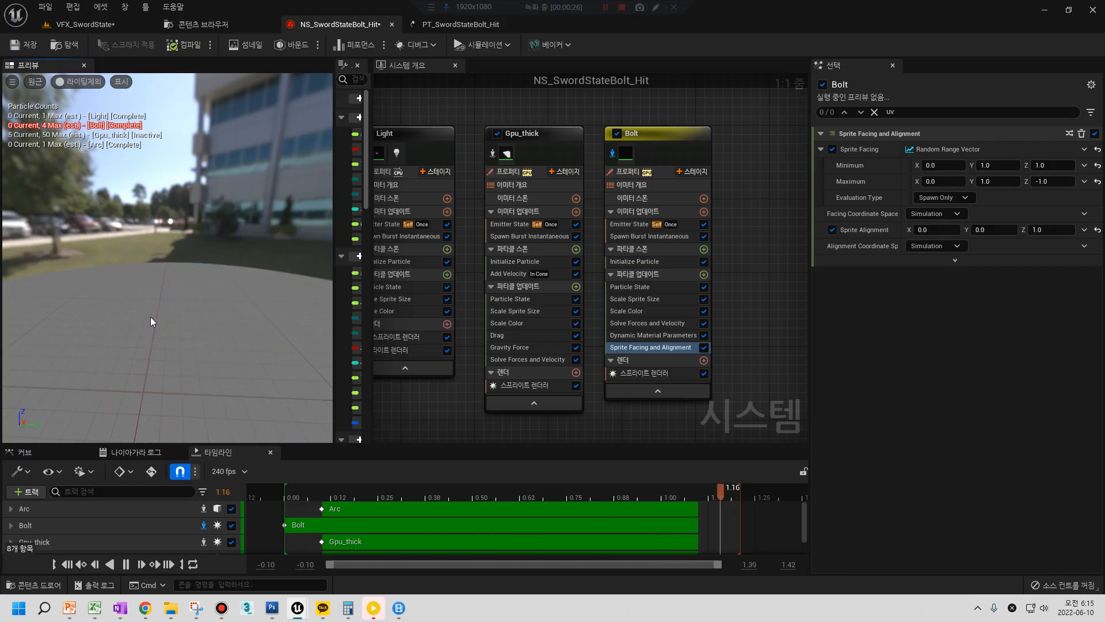
Set the Spawn Count of the Bolt emitter's Spawn Burst Instantaneous module to 1
{"action": "mouse_move", "coordinate": [151, 316]}
{"action": "left_mouse_down"}
{"action": "mouse_move", "coordinate": [189, 315]}
{"action": "mouse_move", "coordinate": [152, 299]}
{"action": "left_mouse_up"}
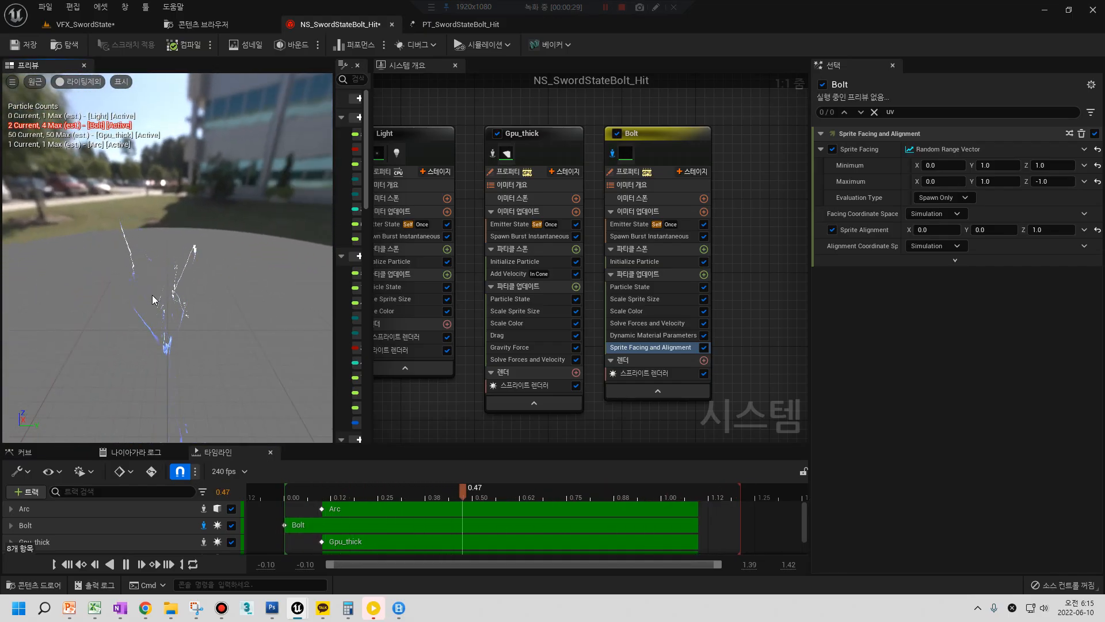
{"action": "left_click", "coordinate": [637, 235]}
{"action": "left_click", "coordinate": [937, 149]}
{"action": "type", "text": "1"}
{"action": "key", "text": "Return"}
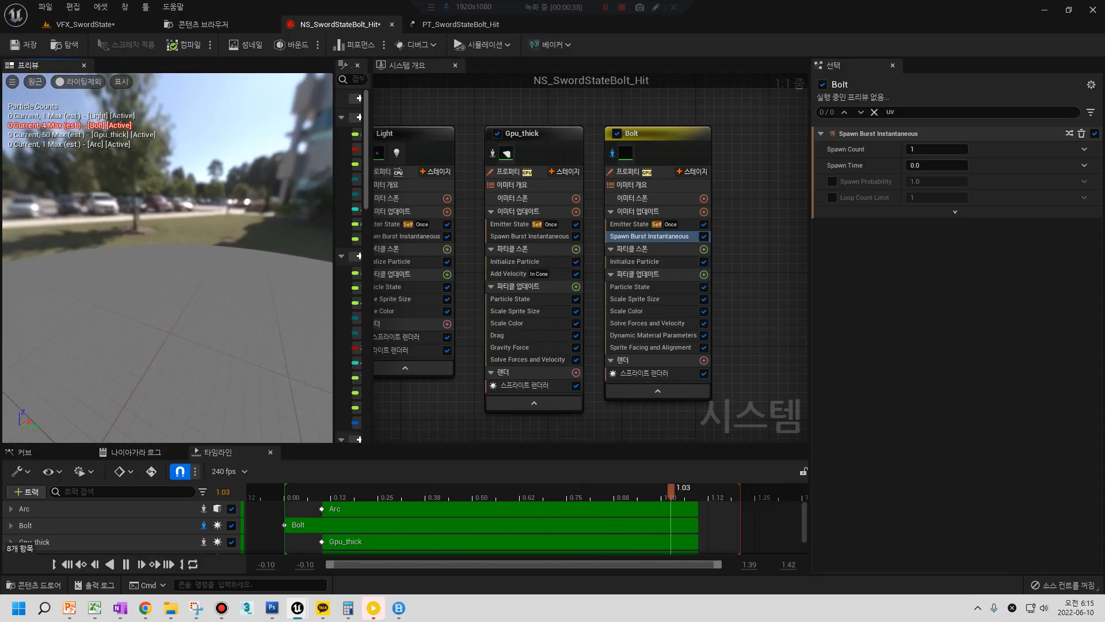
Set the Z values of both Minimum and Maximum Sprite Facing to 0 in Bolt's Sprite Facing and Alignment module
{"action": "left_click", "coordinate": [664, 347]}
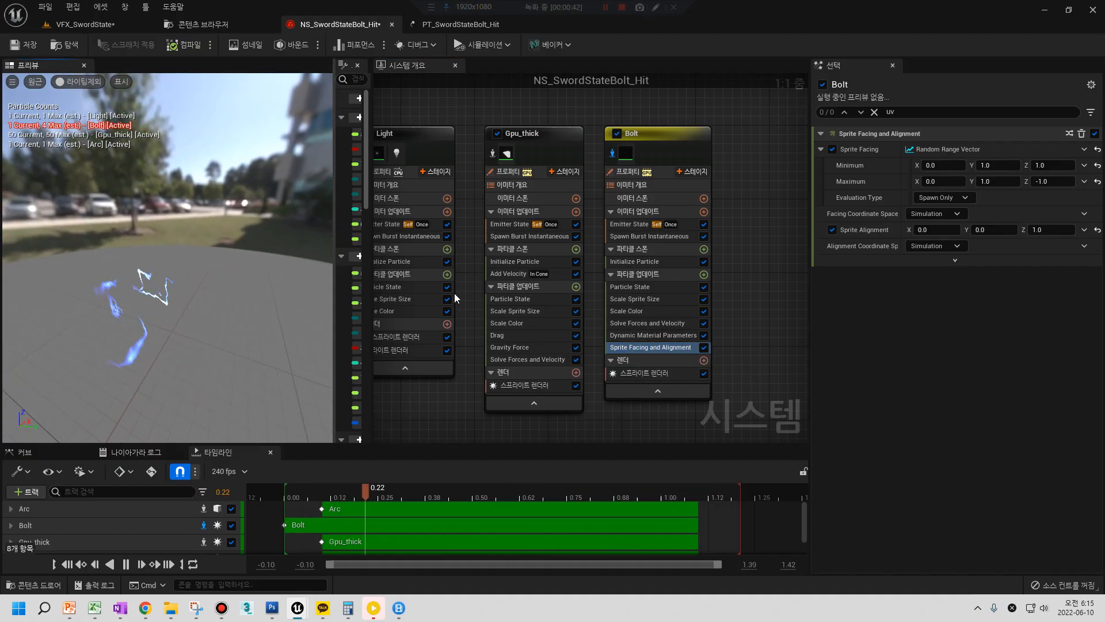
{"action": "left_click", "coordinate": [1058, 166]}
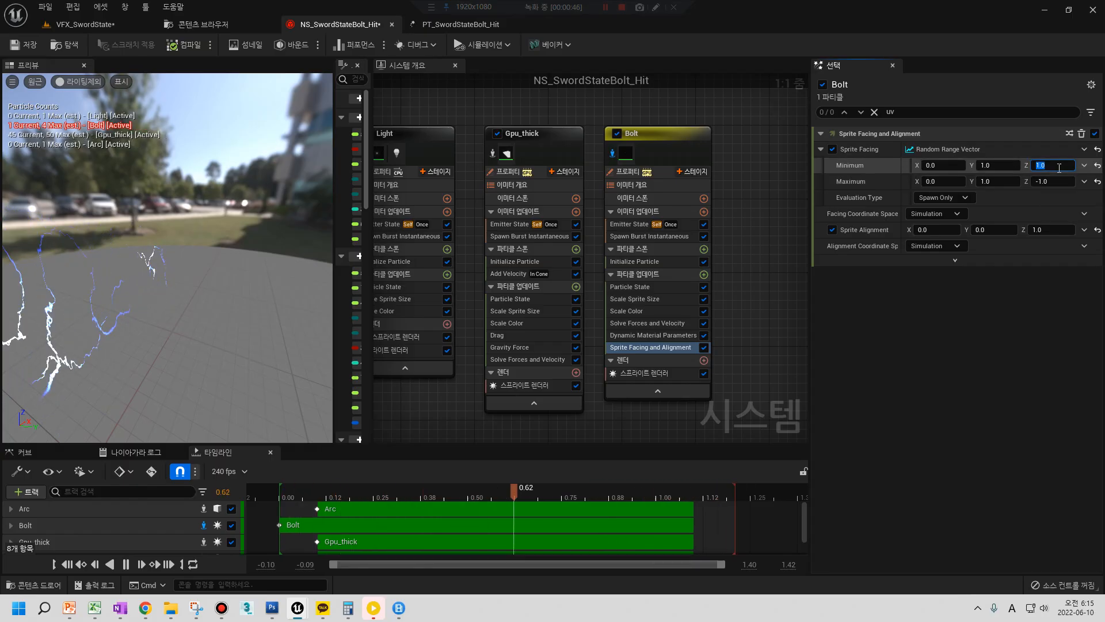
{"action": "type", "text": "0"}
{"action": "left_click", "coordinate": [1053, 181]}
{"action": "type", "text": "0"}
{"action": "key", "text": "Return"}
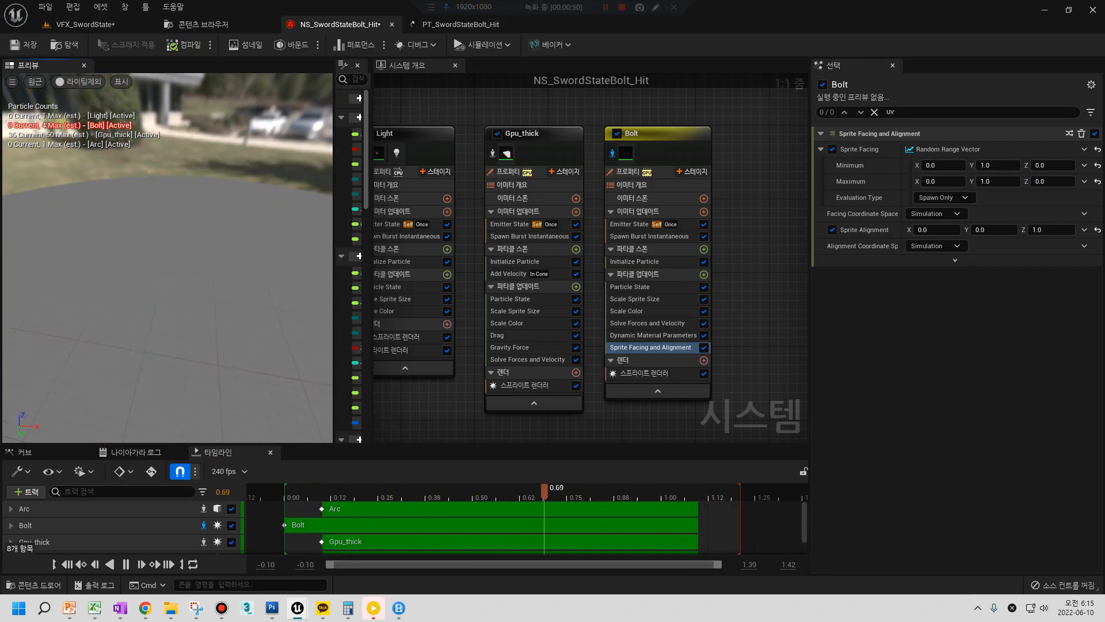
Switch the preview to Wireframe and examine the Bolt sprite's orientation from several angles
{"action": "left_click", "coordinate": [81, 83]}
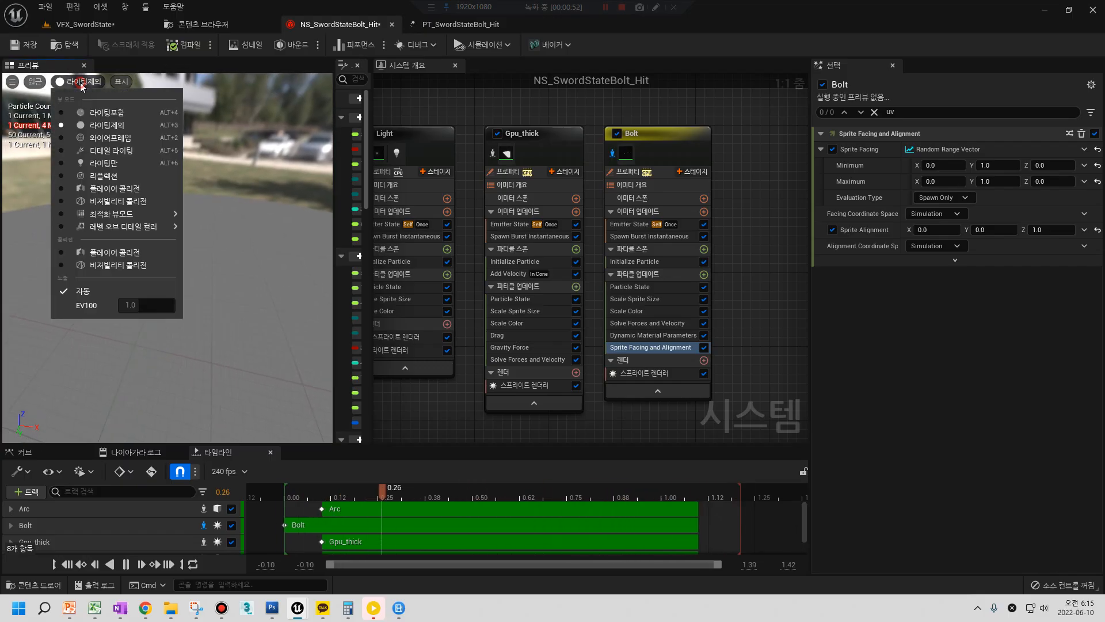
{"action": "left_click", "coordinate": [96, 141]}
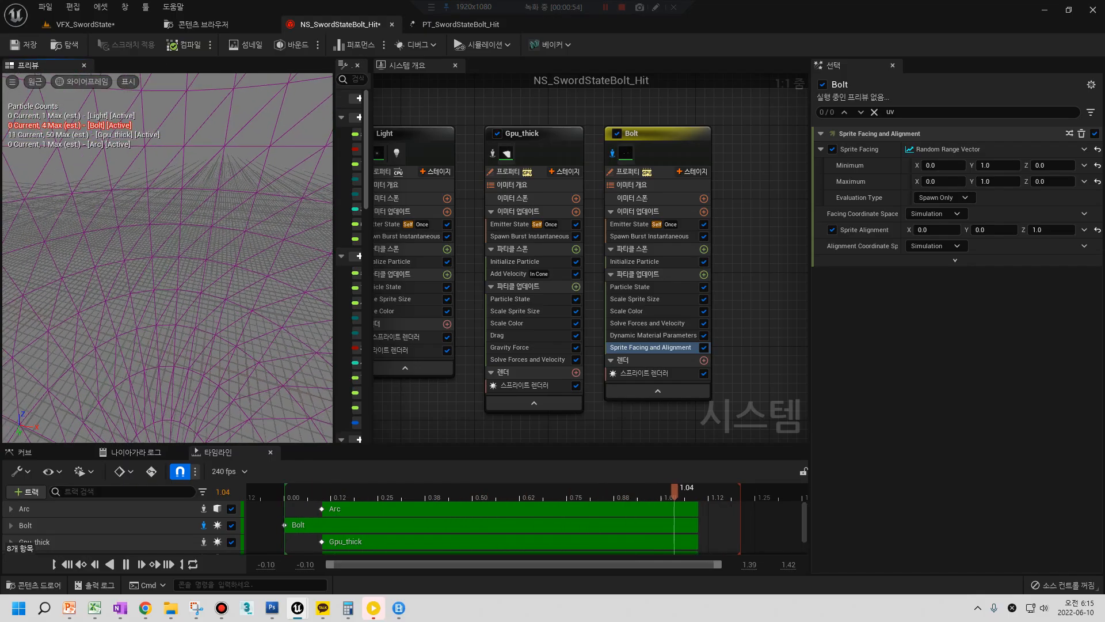
{"action": "left_click_drag", "start_coordinate": [117, 294], "coordinate": [157, 318]}
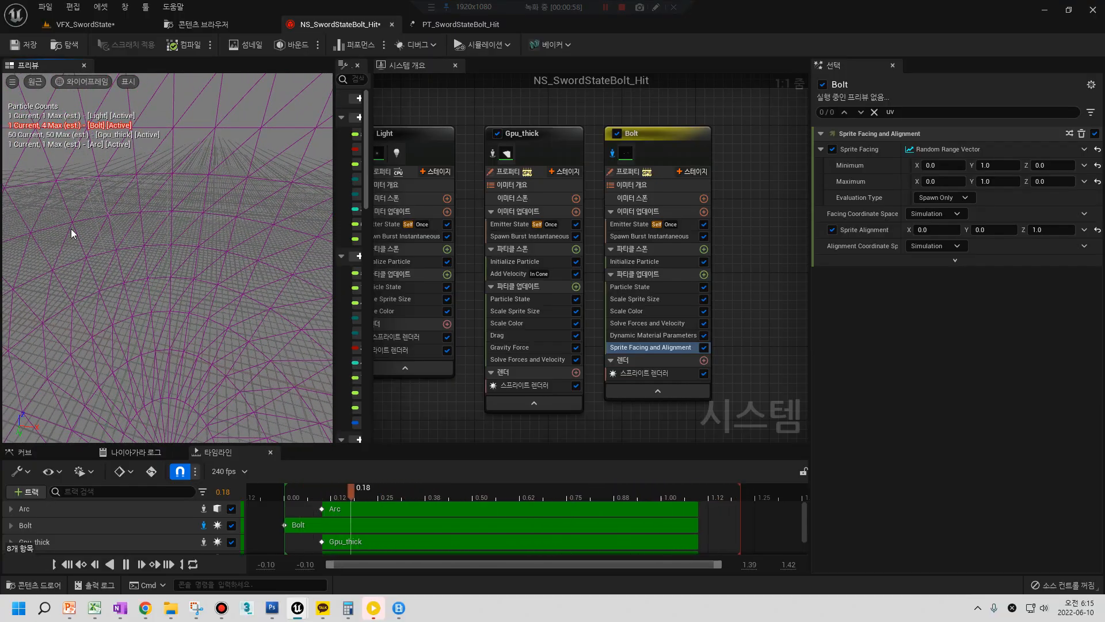
{"action": "left_click_drag", "start_coordinate": [84, 288], "coordinate": [141, 266]}
Try a Sprite Facing Minimum Z of 1, and set both the Minimum and Maximum Z to -1
{"action": "left_click", "coordinate": [1052, 165]}
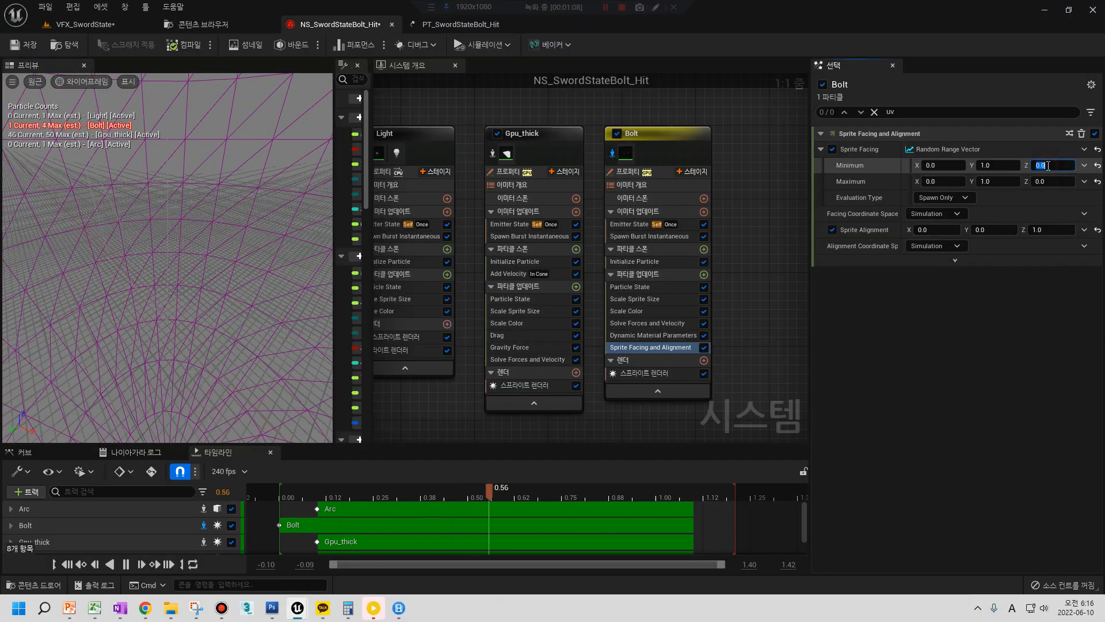
{"action": "type", "text": "1"}
{"action": "key", "text": "Return"}
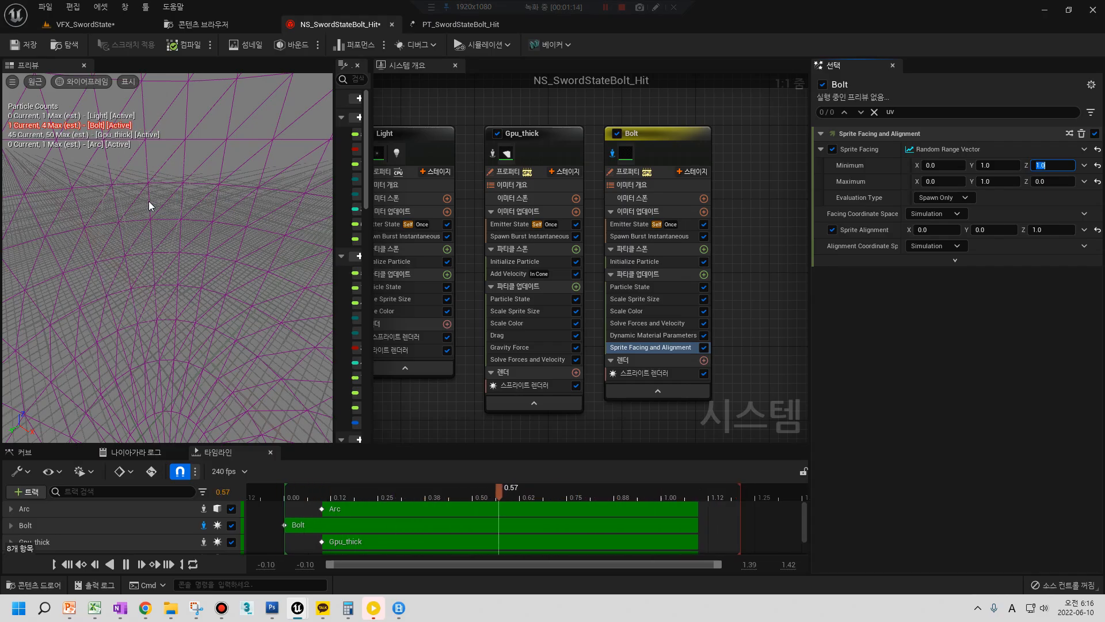
{"action": "type", "text": "-1"}
{"action": "left_click", "coordinate": [1048, 183]}
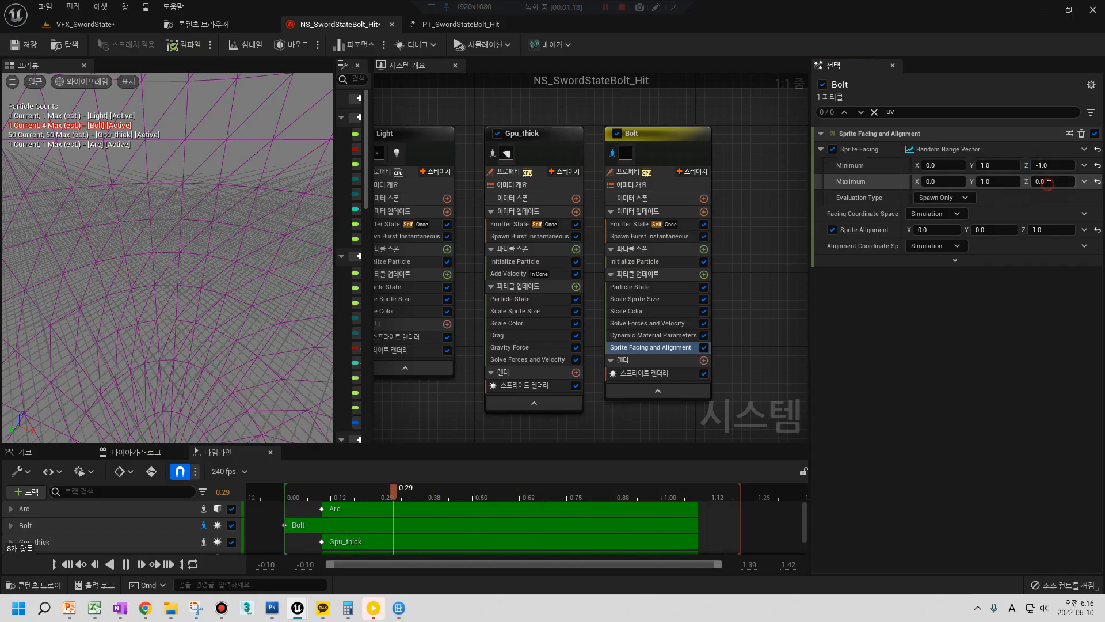
{"action": "key", "text": "Return"}
Inspect the changed sprite facing from other angles and return the preview to Unlit mode
{"action": "left_click_drag", "start_coordinate": [186, 306], "coordinate": [242, 272]}
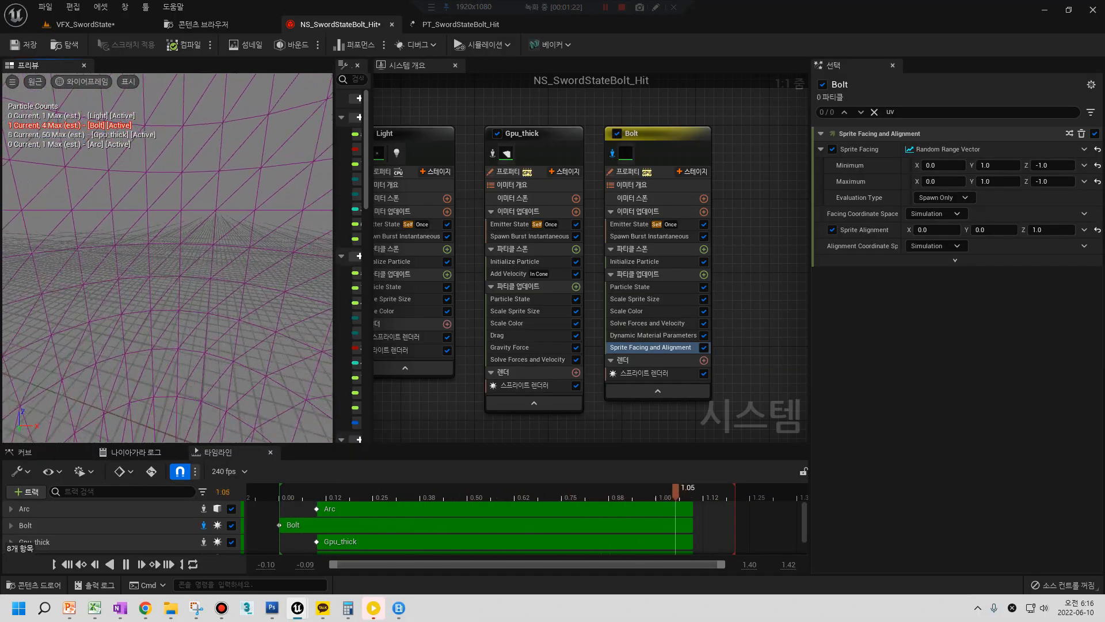
{"action": "left_click_drag", "start_coordinate": [153, 247], "coordinate": [114, 229]}
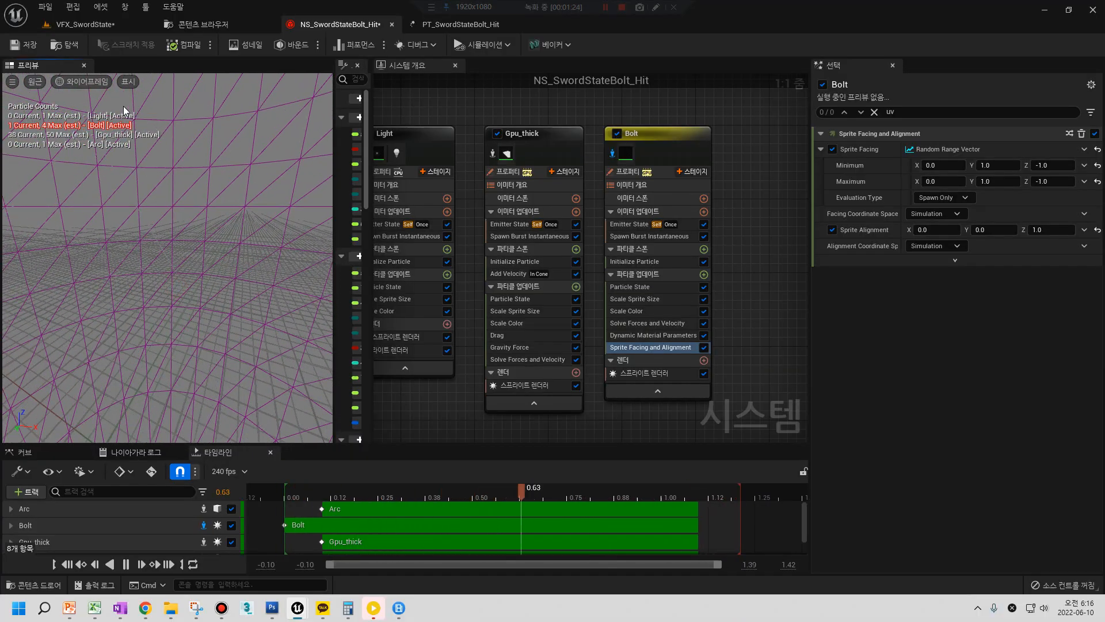
{"action": "left_click", "coordinate": [82, 81]}
{"action": "left_click", "coordinate": [95, 116]}
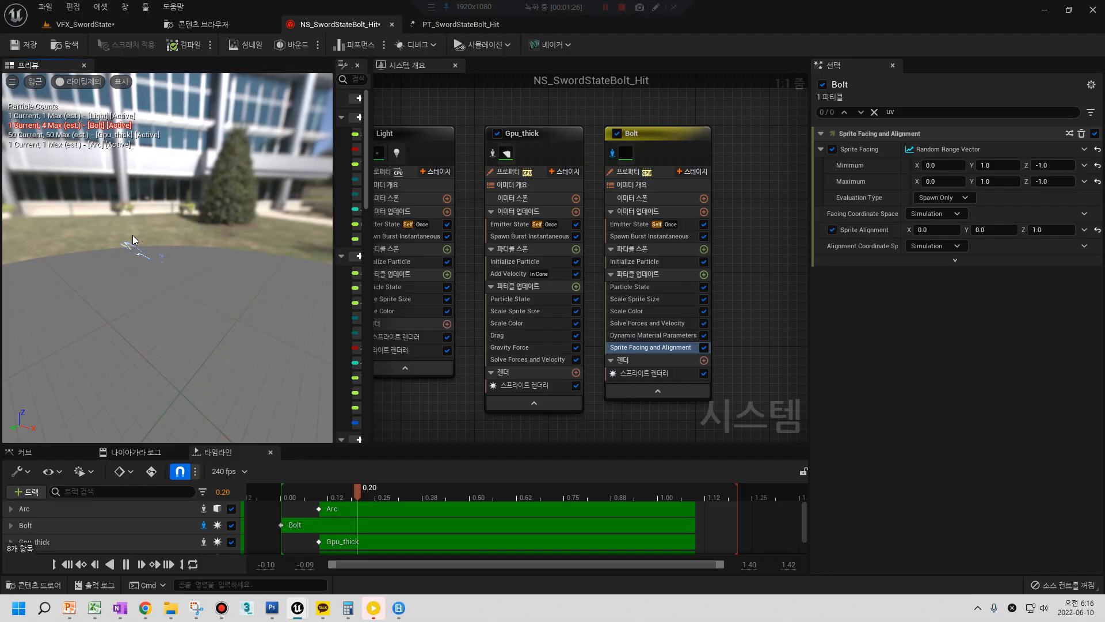
Set Bolt's Sprite Facing Minimum Z to 1, try 1 for the Maximum Z, and set that to -1
{"action": "left_click", "coordinate": [1044, 166]}
{"action": "type", "text": "1"}
{"action": "left_click", "coordinate": [1045, 181]}
{"action": "type", "text": "1"}
{"action": "key", "text": "Return"}
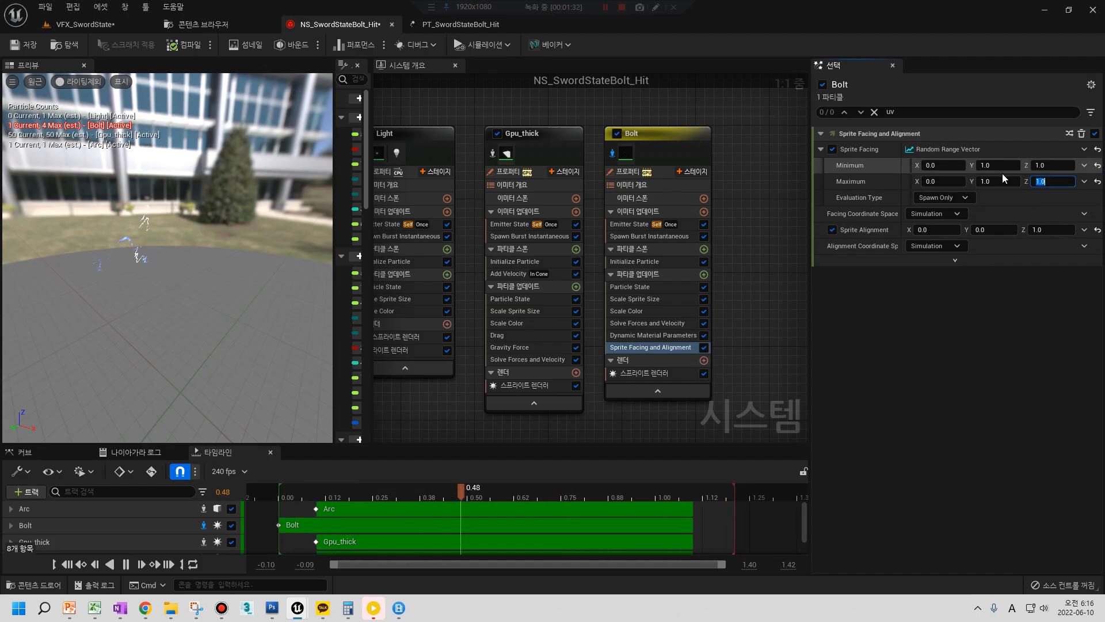
{"action": "type", "text": "-"}
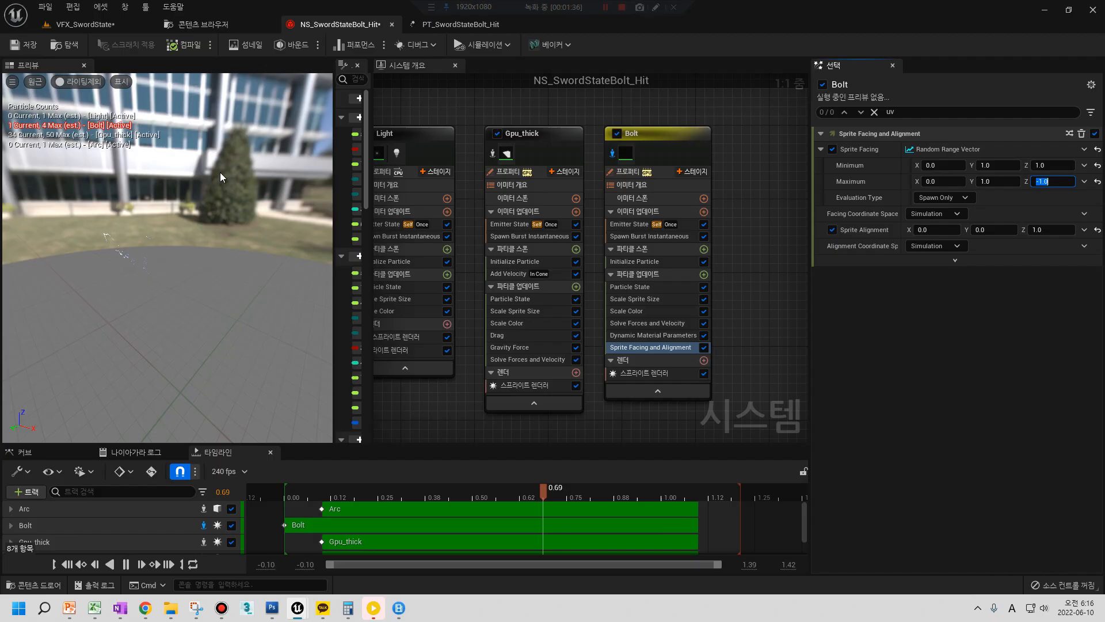
Set the Bolt emitter's Spawn Count to 2 and switch the preview to Lit mode
{"action": "left_click", "coordinate": [653, 236]}
{"action": "left_click", "coordinate": [935, 149]}
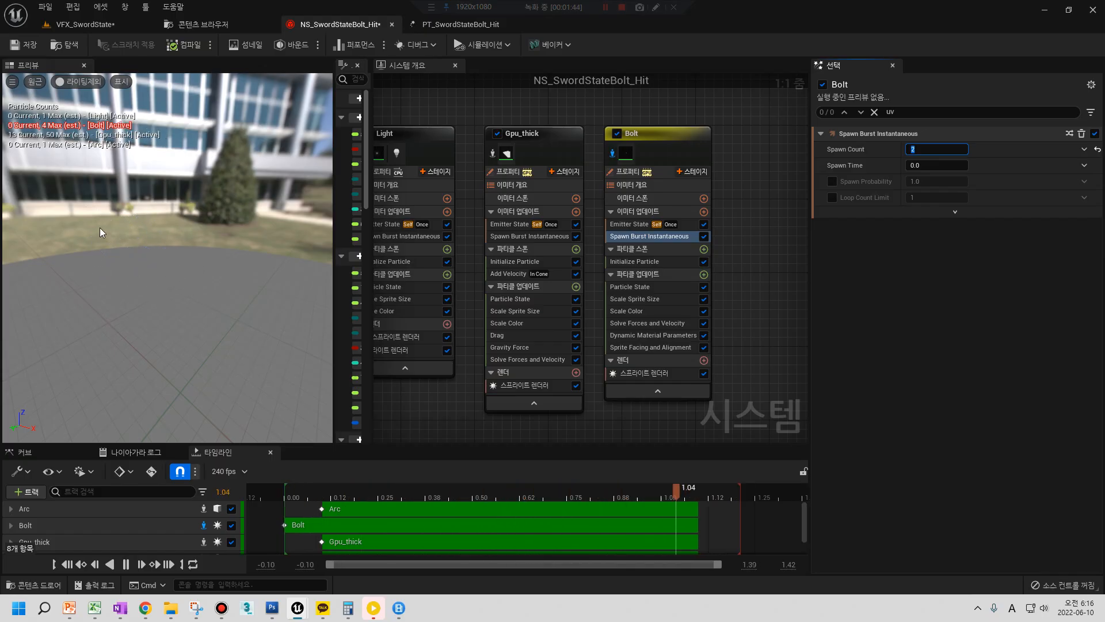
{"action": "left_click", "coordinate": [88, 82]}
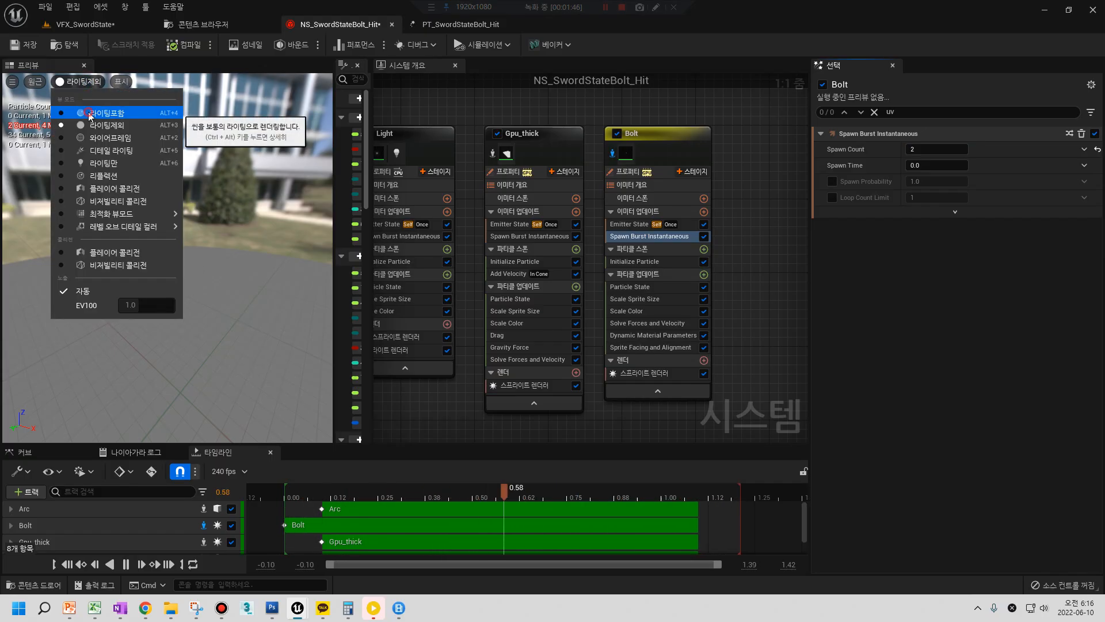
{"action": "left_click", "coordinate": [89, 113]}
Compare the isolated Bolt emitter with the whole effect in the preview by toggling its solo display off and on
{"action": "left_click_drag", "start_coordinate": [167, 259], "coordinate": [17, 322]}
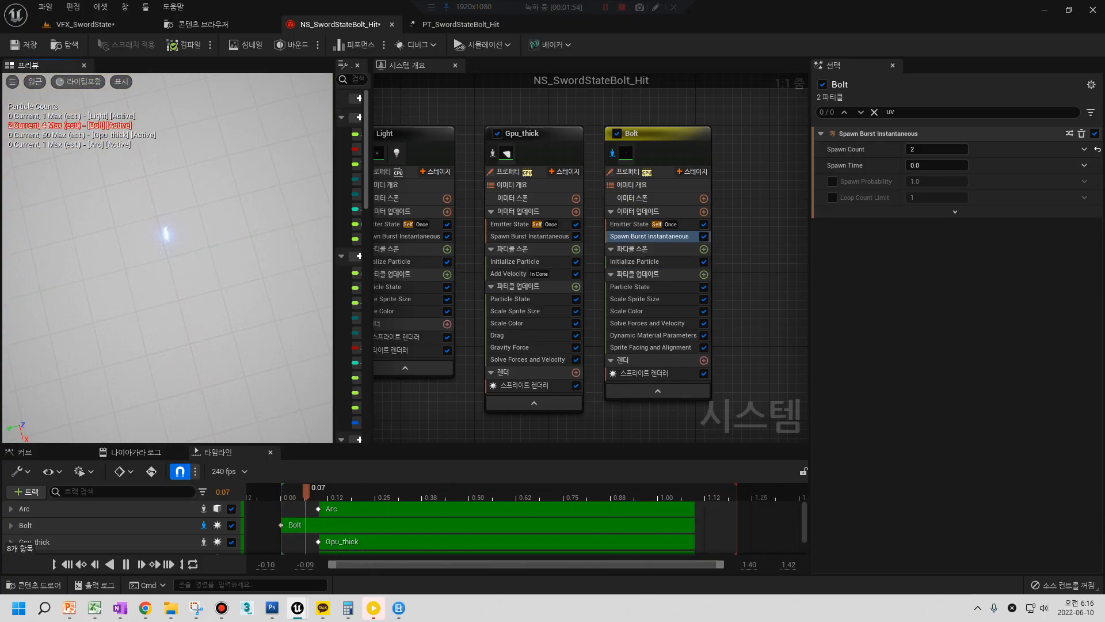
{"action": "mouse_move", "coordinate": [167, 259]}
{"action": "left_mouse_down"}
{"action": "mouse_move", "coordinate": [167, 213]}
{"action": "mouse_move", "coordinate": [144, 193]}
{"action": "mouse_move", "coordinate": [104, 187]}
{"action": "mouse_move", "coordinate": [141, 242]}
{"action": "mouse_move", "coordinate": [159, 233]}
{"action": "mouse_move", "coordinate": [190, 250]}
{"action": "mouse_move", "coordinate": [115, 256]}
{"action": "mouse_move", "coordinate": [167, 274]}
{"action": "left_mouse_up"}
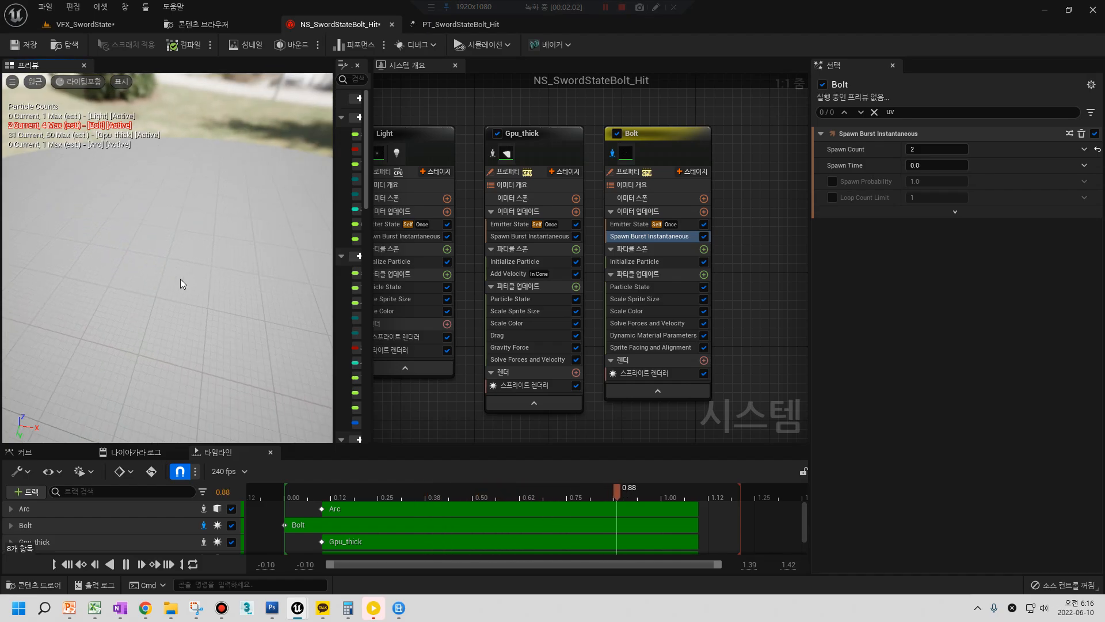
{"action": "left_click", "coordinate": [611, 153]}
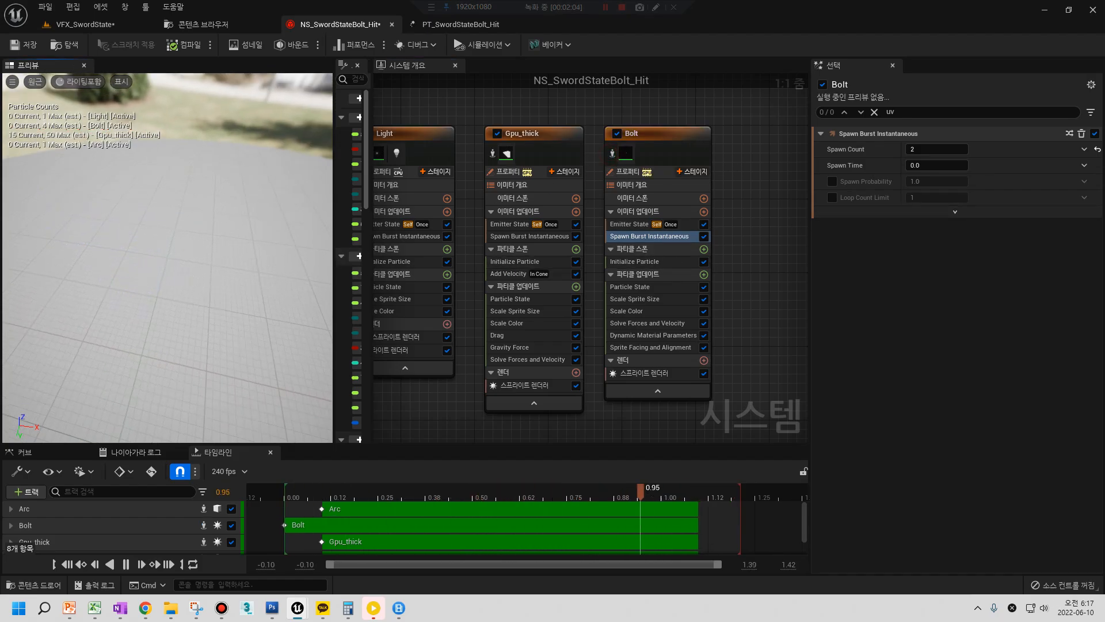
{"action": "left_click", "coordinate": [610, 152]}
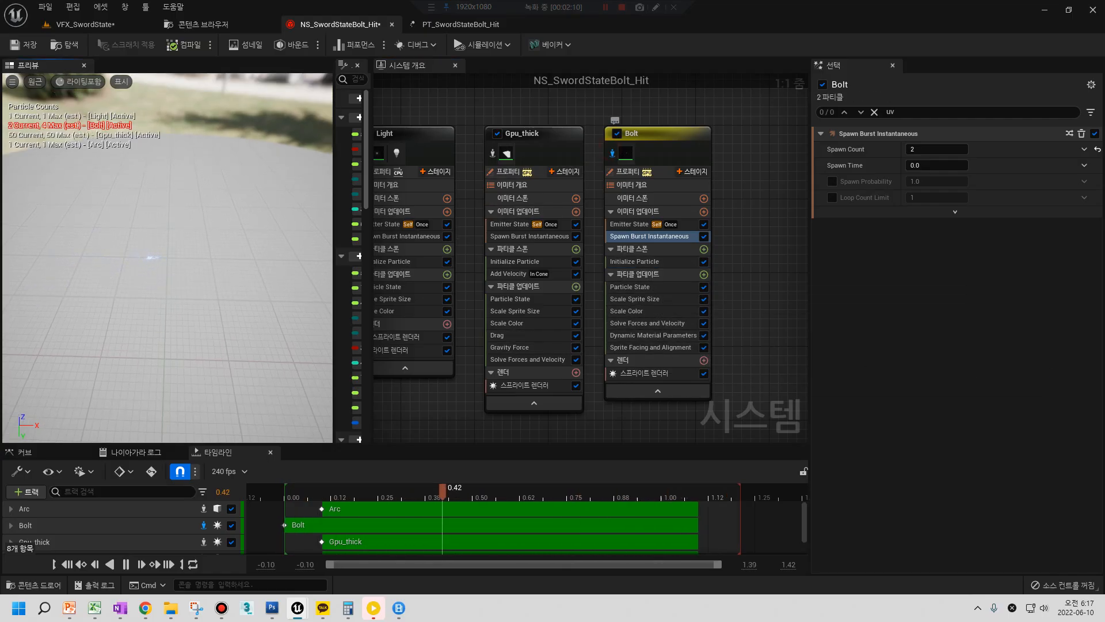
Open Bolt's Dynamic Material Parameters and check the preview in Wireframe and Unlit modes
{"action": "scroll", "coordinate": [649, 332], "scroll_direction": "down", "scroll_amount": 1}
{"action": "left_click", "coordinate": [649, 333]}
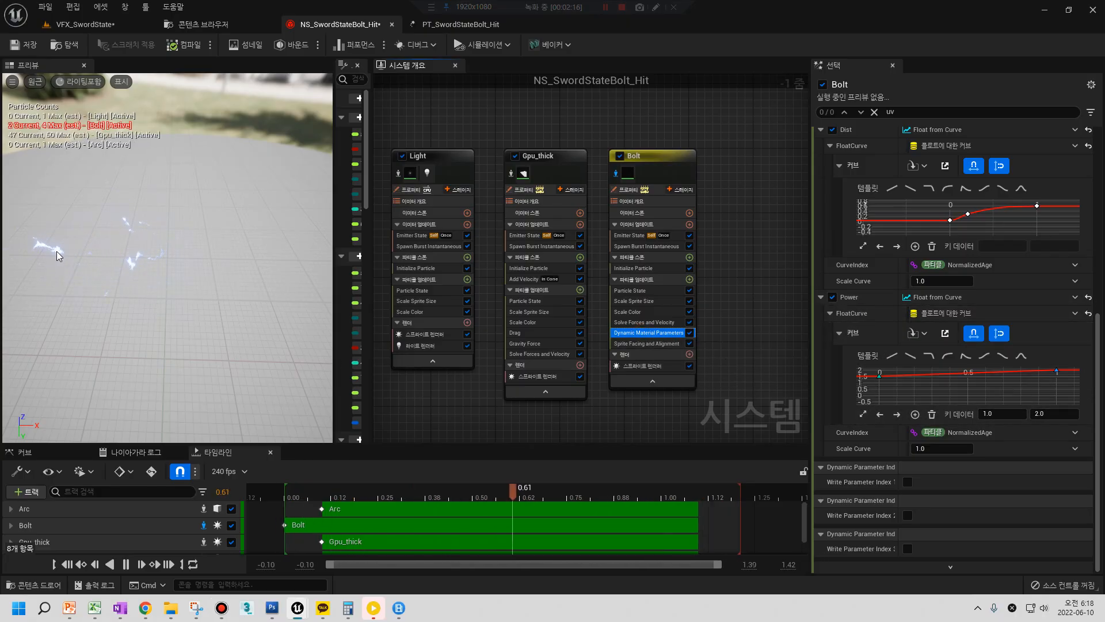
{"action": "left_click", "coordinate": [81, 82]}
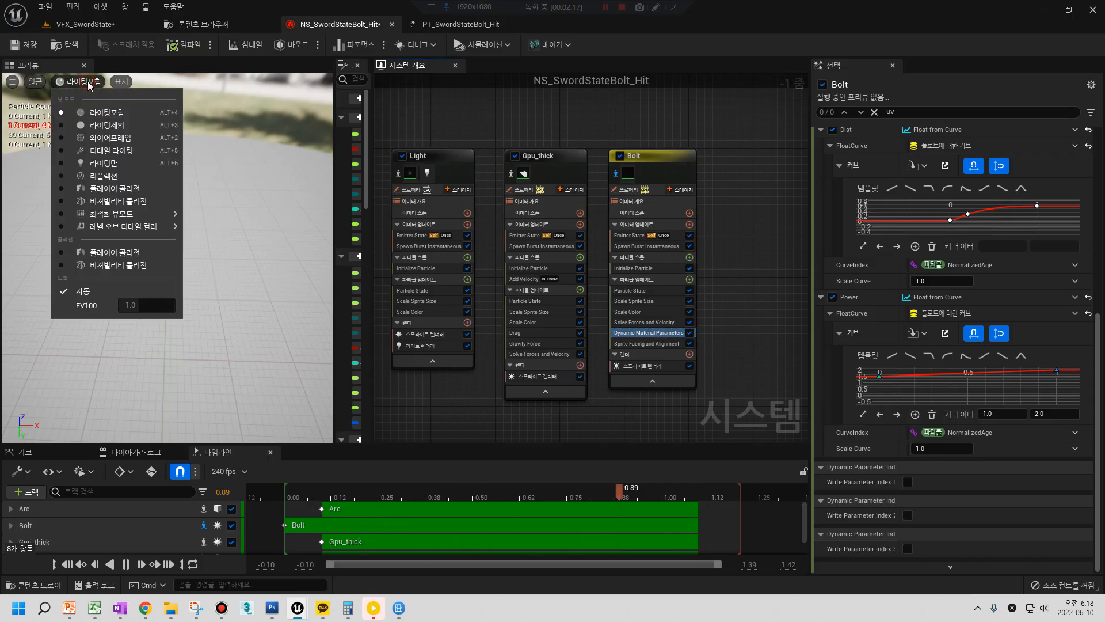
{"action": "left_click", "coordinate": [101, 138]}
{"action": "left_click", "coordinate": [81, 81]}
{"action": "left_click", "coordinate": [95, 129]}
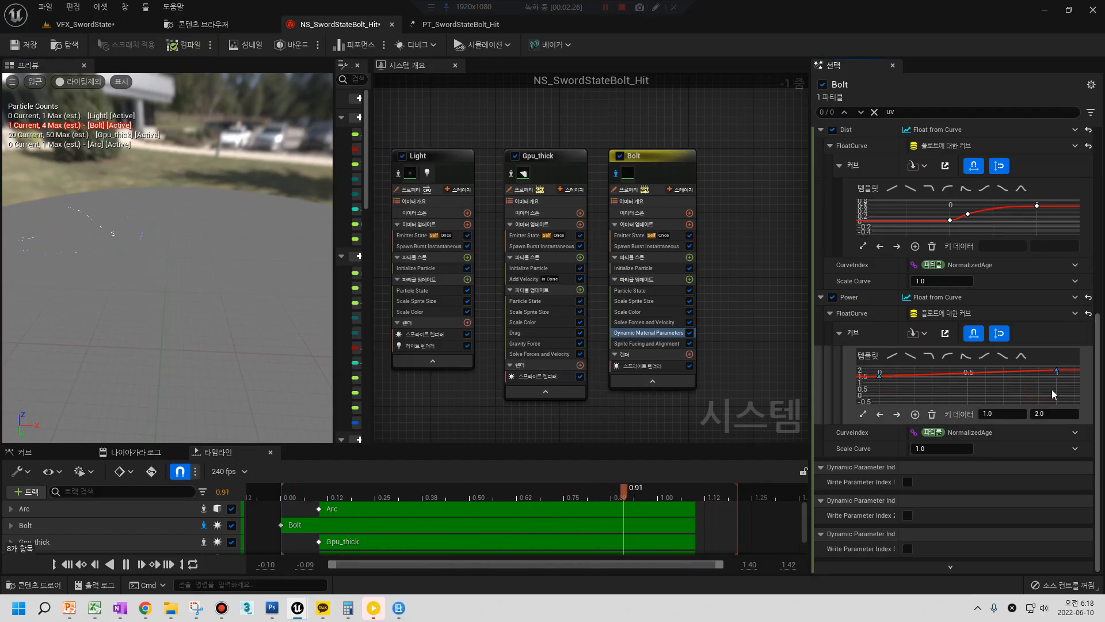
Flatten the Power curve in Bolt's Dynamic Material Parameters by setting its start and end keys to 1.0
{"action": "type", "text": "1"}
{"action": "key", "text": "Return"}
{"action": "left_click_drag", "start_coordinate": [923, 390], "coordinate": [866, 371]}
{"action": "key", "text": "Return"}
{"action": "left_click_drag", "start_coordinate": [173, 303], "coordinate": [94, 284]}
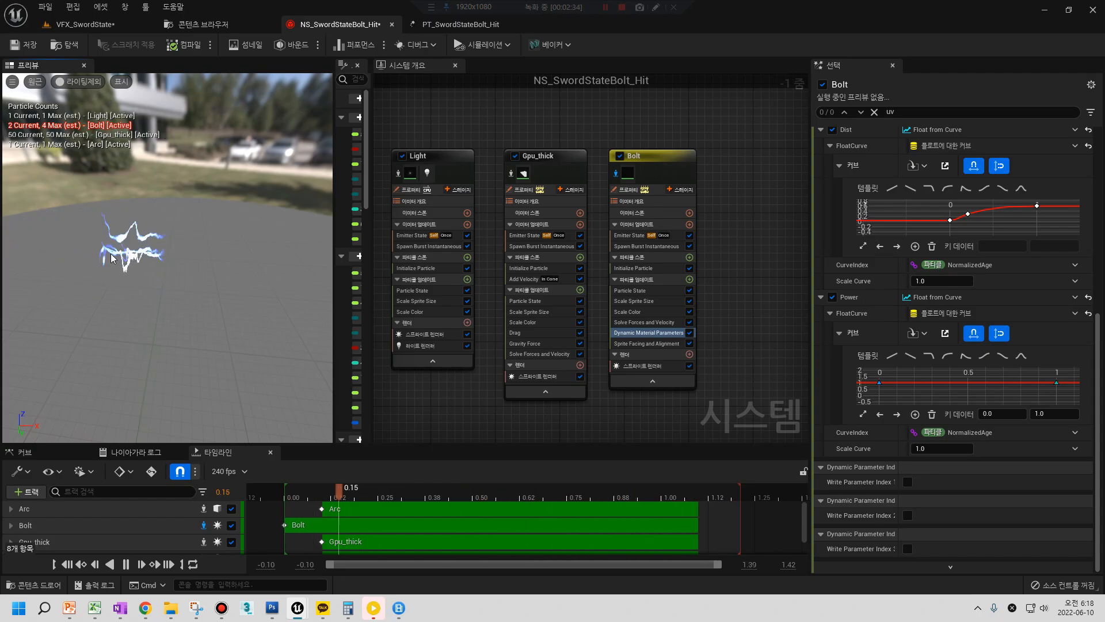
Switch the preview to Lit mode and review Bolt's Spawn Burst Instantaneous and Emitter State settings
{"action": "left_click", "coordinate": [79, 77]}
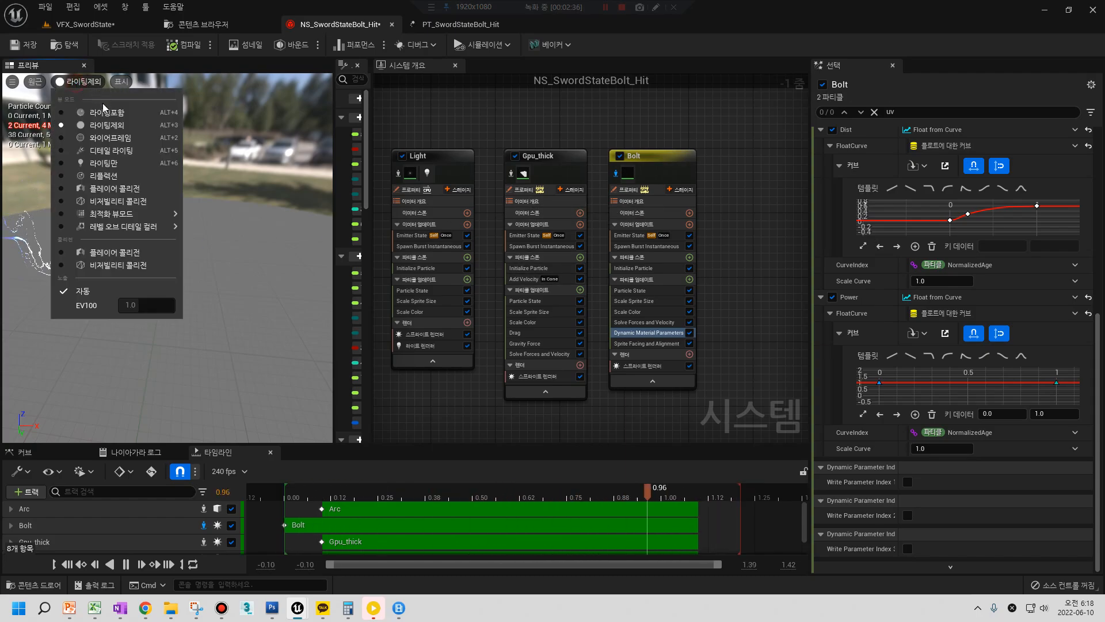
{"action": "left_click", "coordinate": [100, 109]}
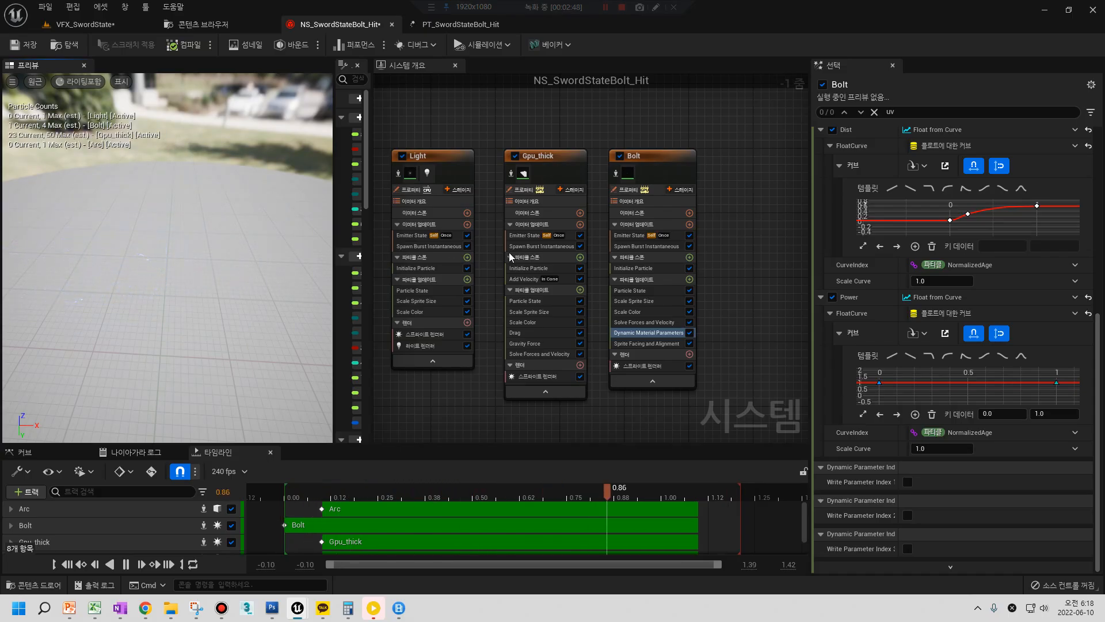
{"action": "left_click", "coordinate": [636, 246]}
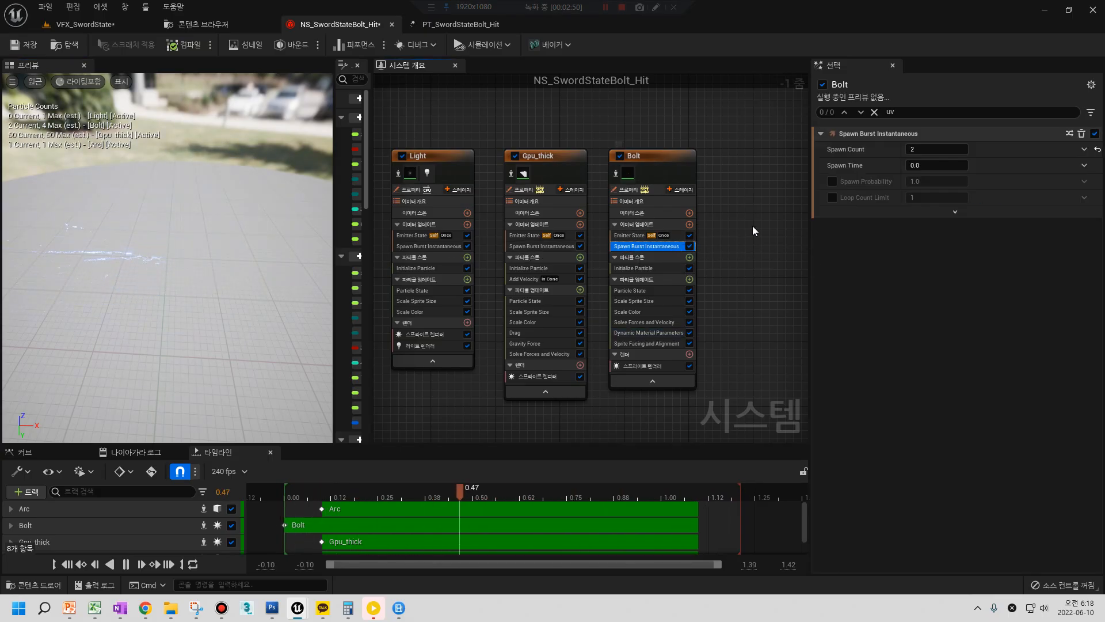
{"action": "left_click", "coordinate": [628, 235]}
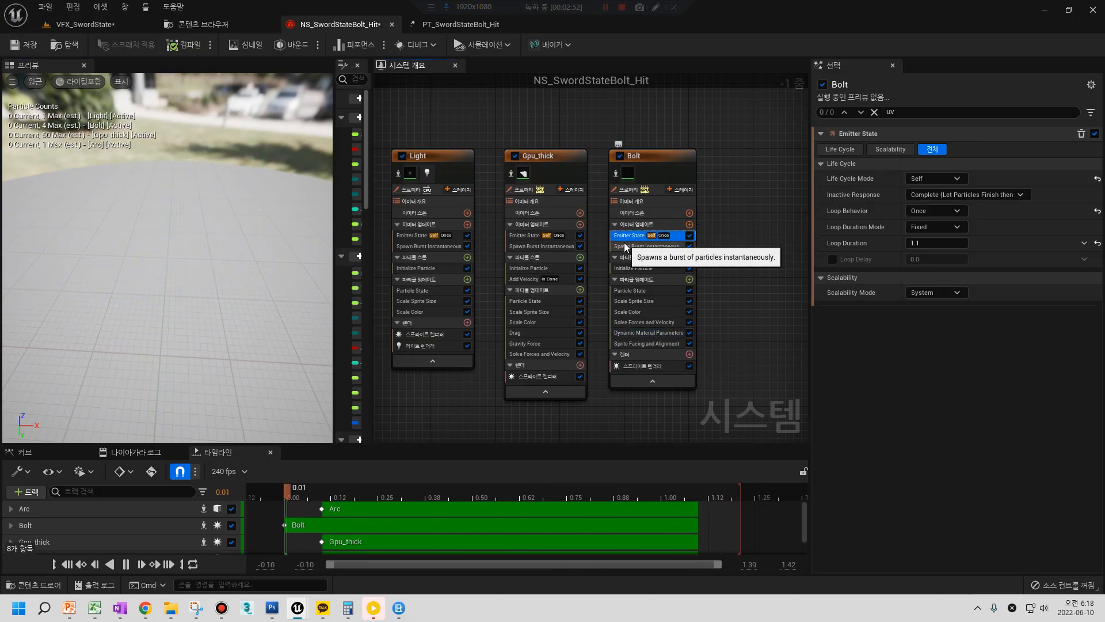
Solo the Arc emitter and set its Emitter State Loop Delay to 0 with the delay option disabled
{"action": "right_click_drag", "start_coordinate": [481, 233], "coordinate": [596, 239]}
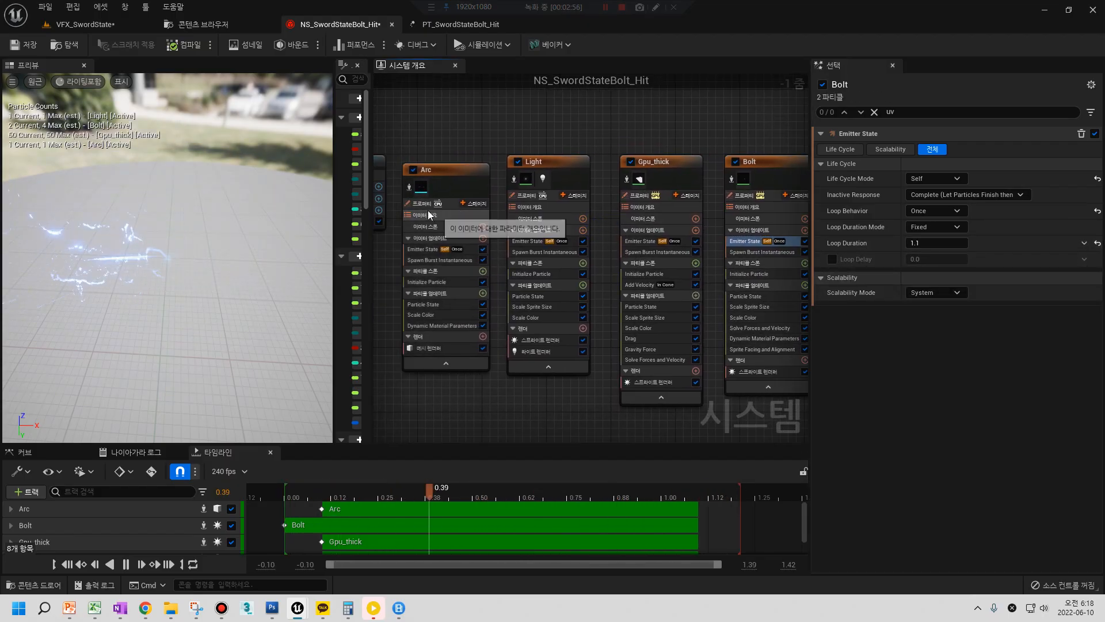
{"action": "left_click", "coordinate": [426, 250]}
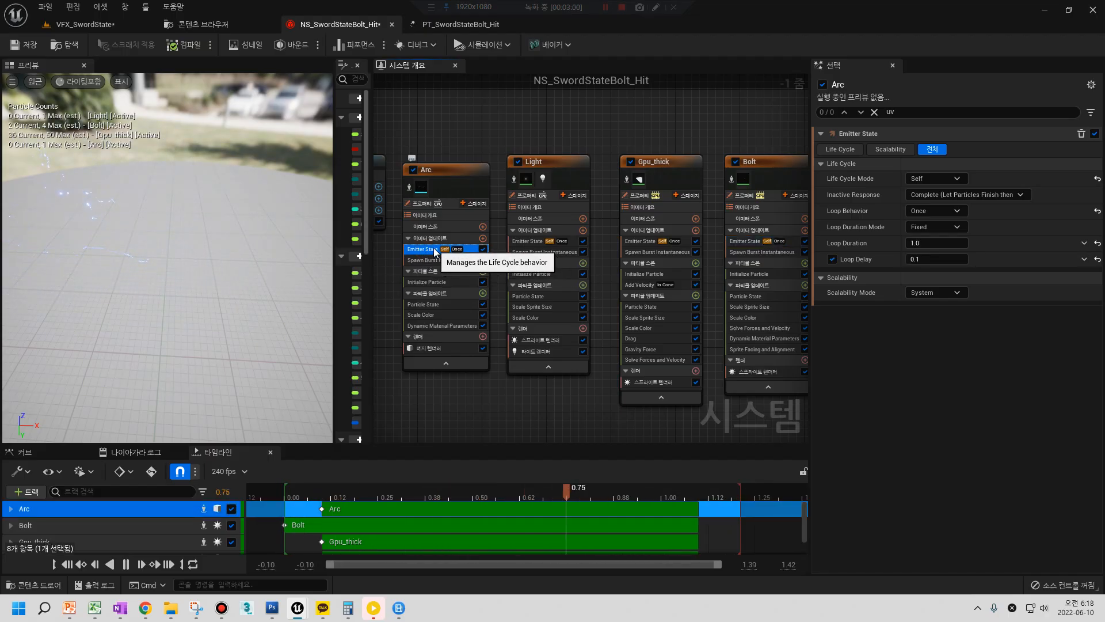
{"action": "left_click", "coordinate": [408, 186]}
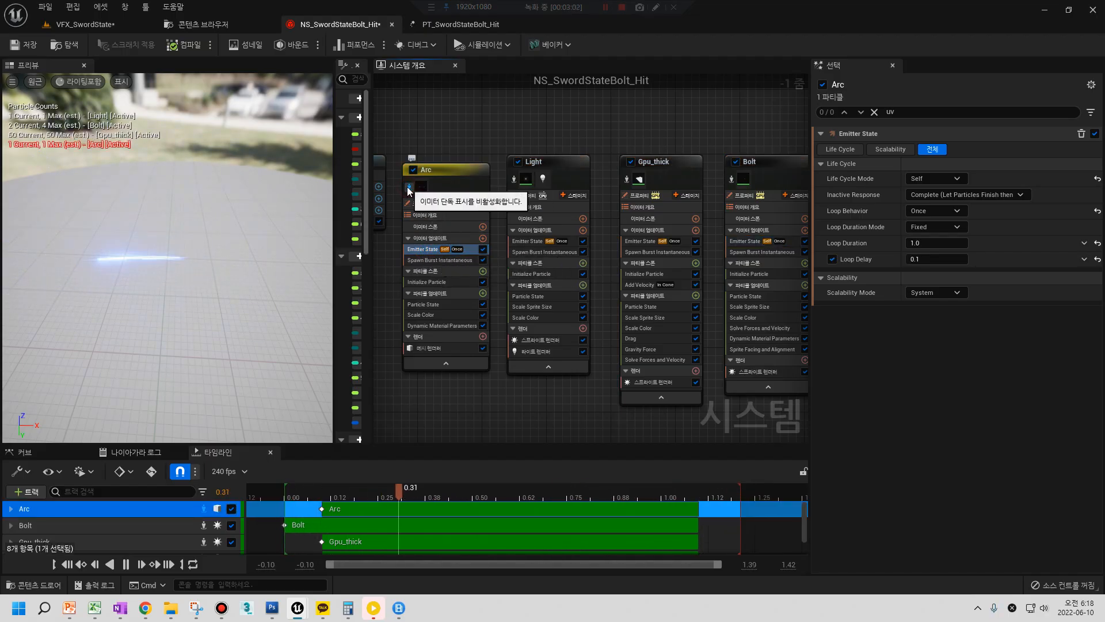
{"action": "left_click", "coordinate": [935, 259]}
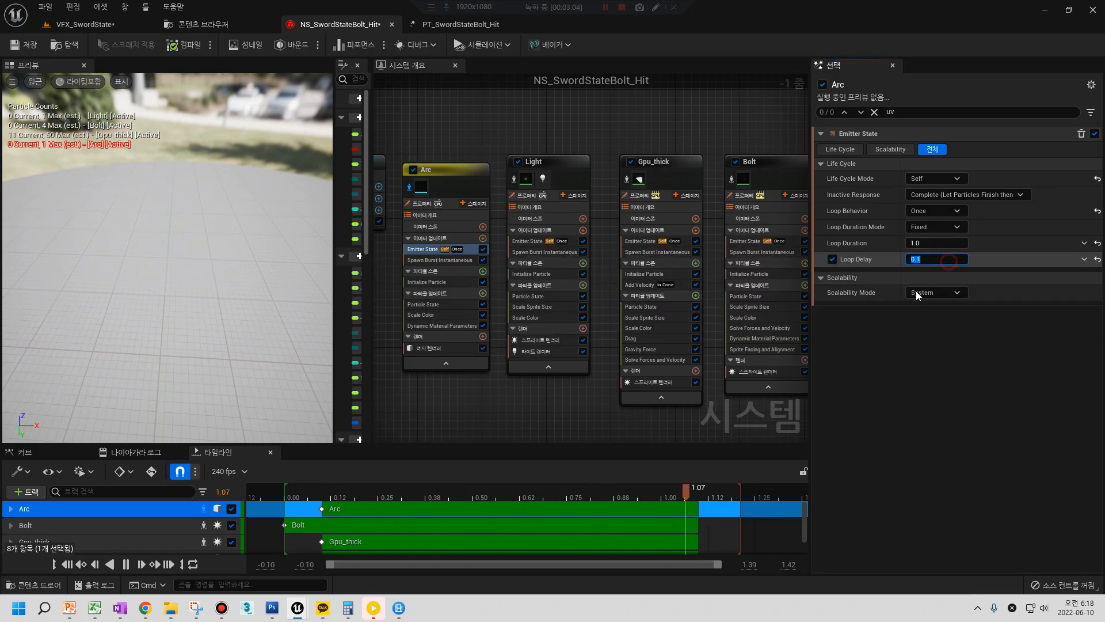
{"action": "type", "text": "0"}
{"action": "key", "text": "Return"}
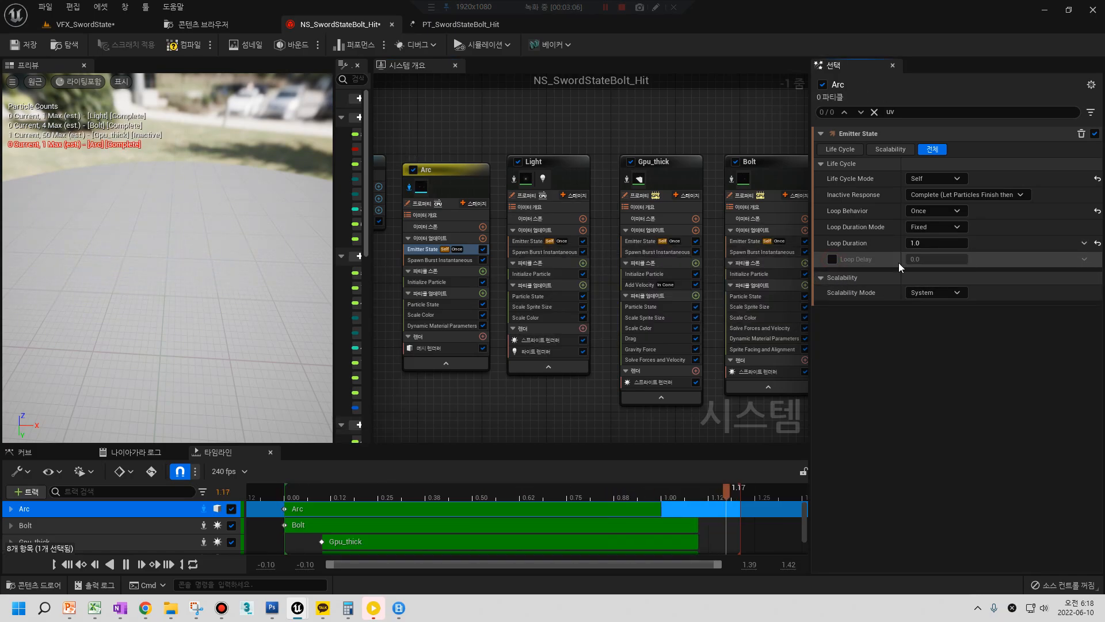
Check the Emitter State settings of Light and Gpu_thick, and enable Bolt's Loop Delay at 0.1
{"action": "left_click", "coordinate": [881, 263]}
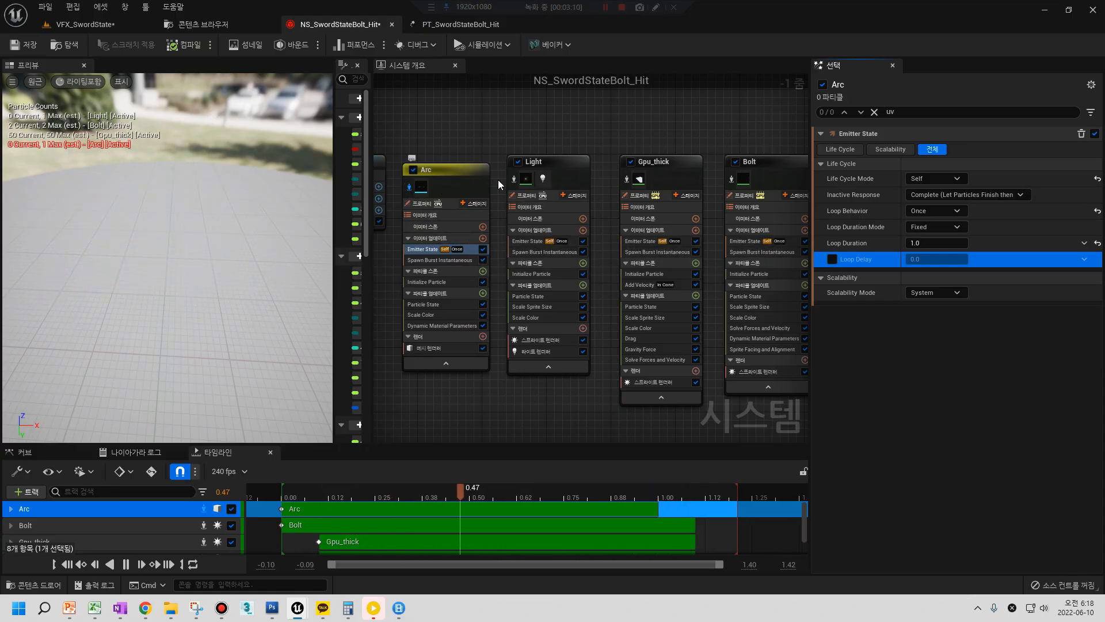
{"action": "left_click", "coordinate": [535, 253]}
{"action": "left_click", "coordinate": [527, 241]}
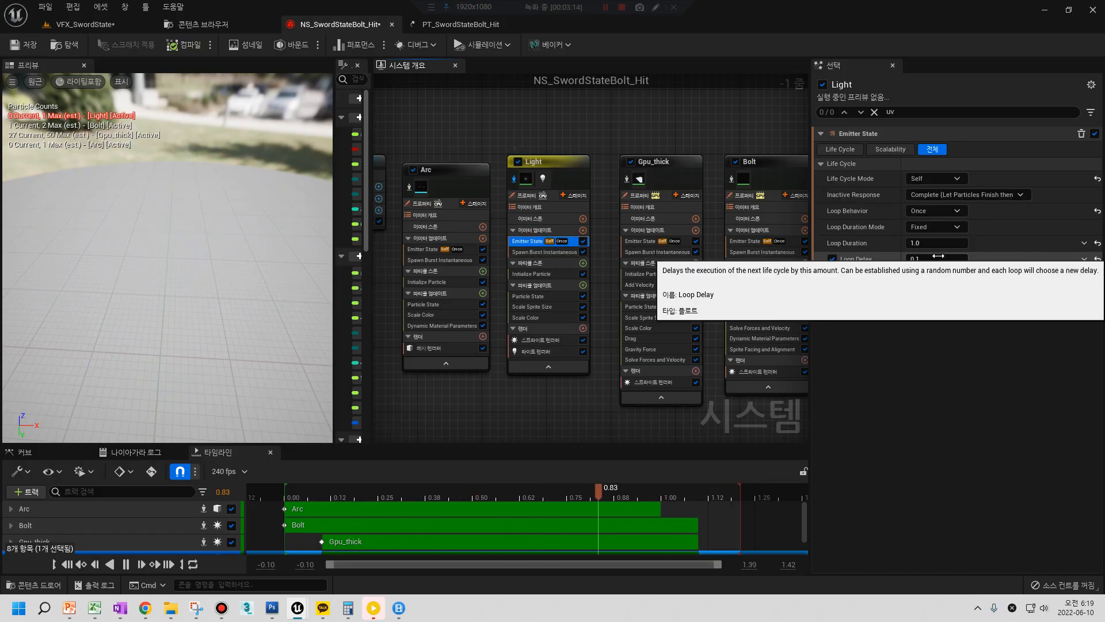
{"action": "left_click", "coordinate": [626, 182]}
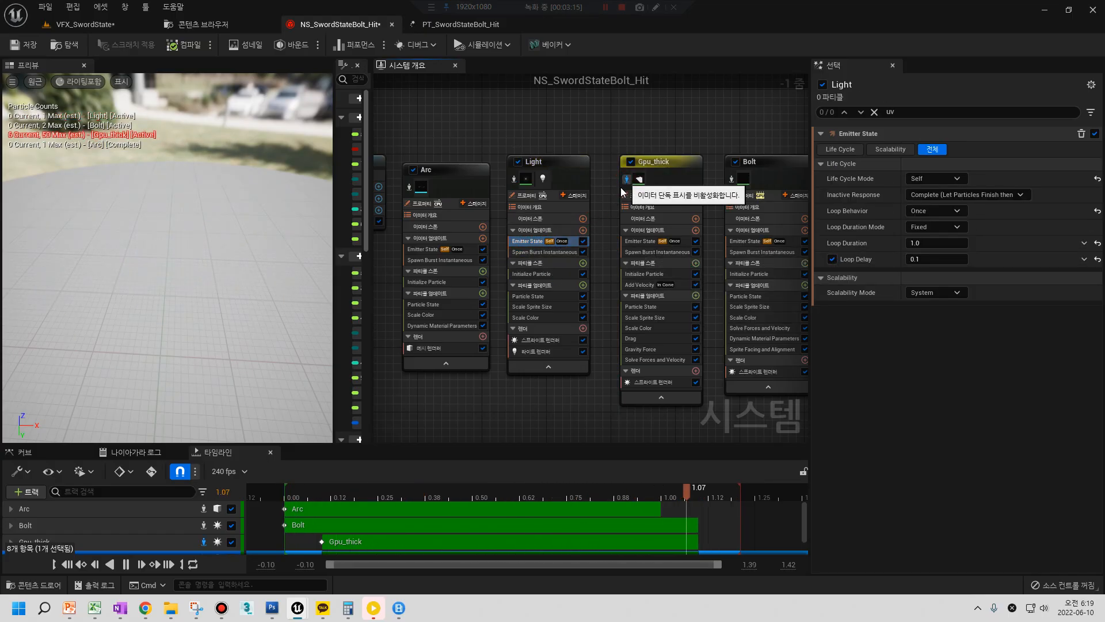
{"action": "left_click", "coordinate": [641, 242]}
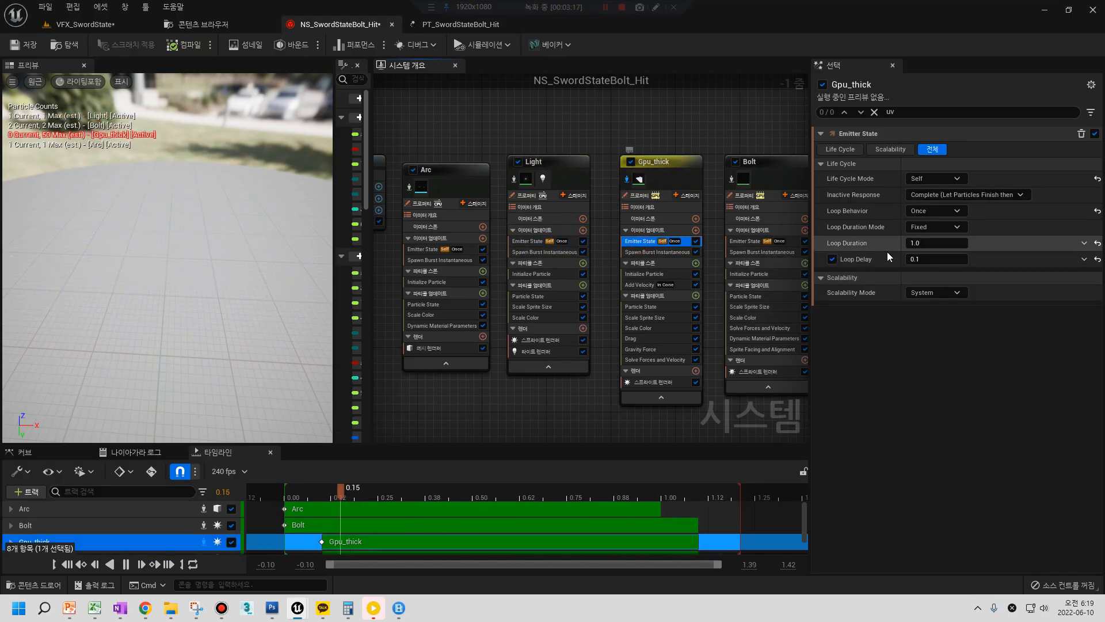
{"action": "left_click", "coordinate": [736, 242]}
{"action": "left_click", "coordinate": [832, 259]}
{"action": "left_click", "coordinate": [925, 258]}
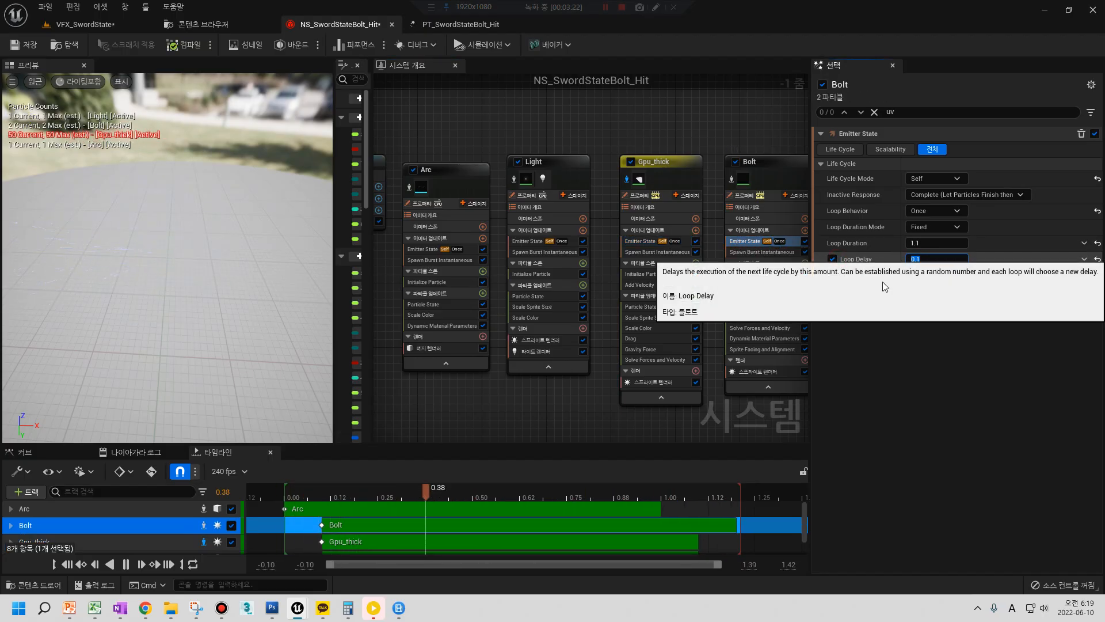
Solo the Bolt emitter to inspect its delayed playback, and review the combined effect in the preview
{"action": "right_click_drag", "start_coordinate": [718, 410], "coordinate": [584, 407]}
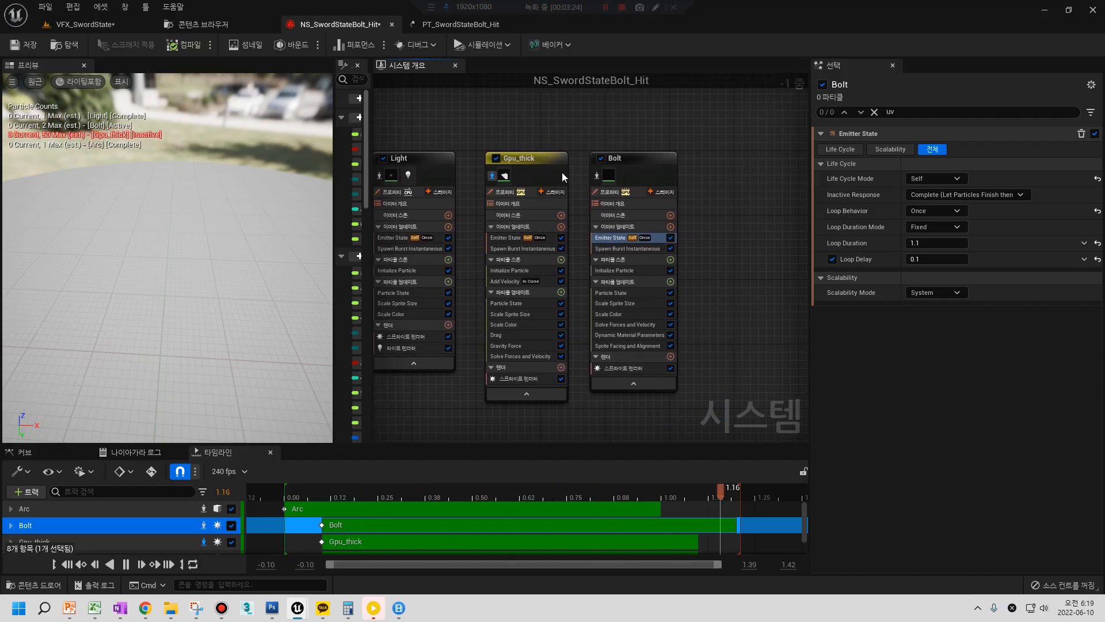
{"action": "left_click", "coordinate": [613, 174]}
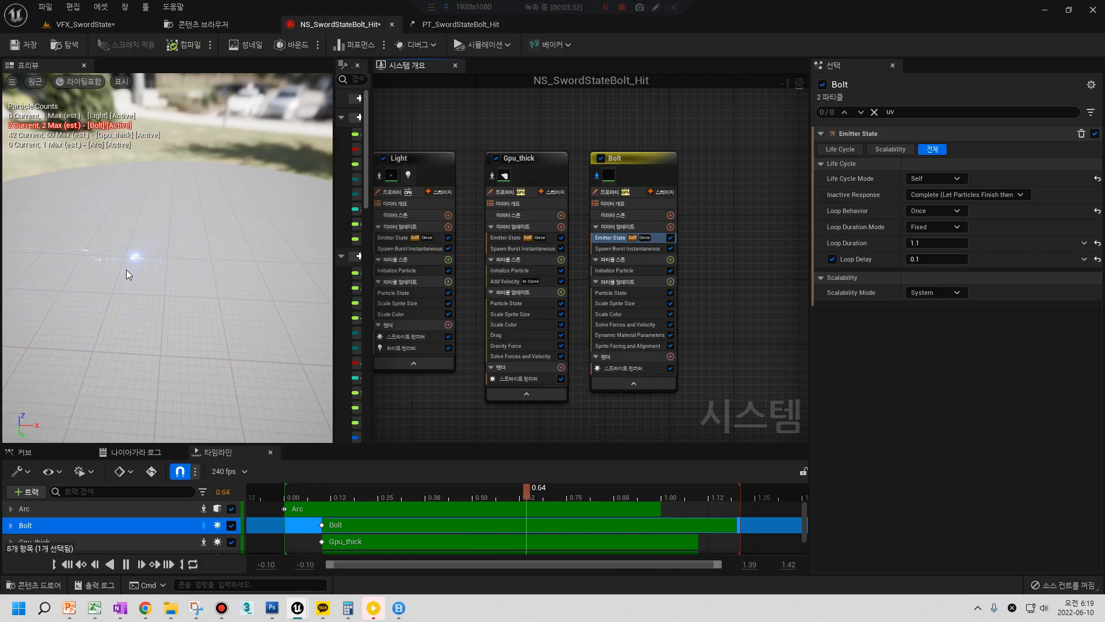
{"action": "right_click_drag", "start_coordinate": [483, 413], "coordinate": [644, 425]}
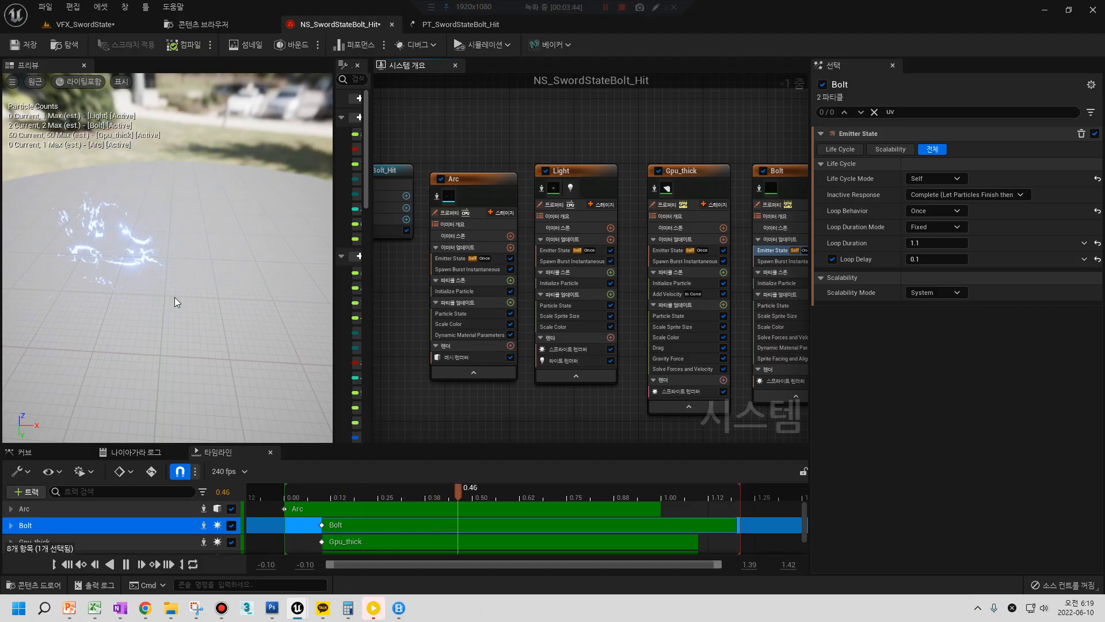
{"action": "scroll", "coordinate": [433, 287], "scroll_direction": "up", "scroll_amount": 1}
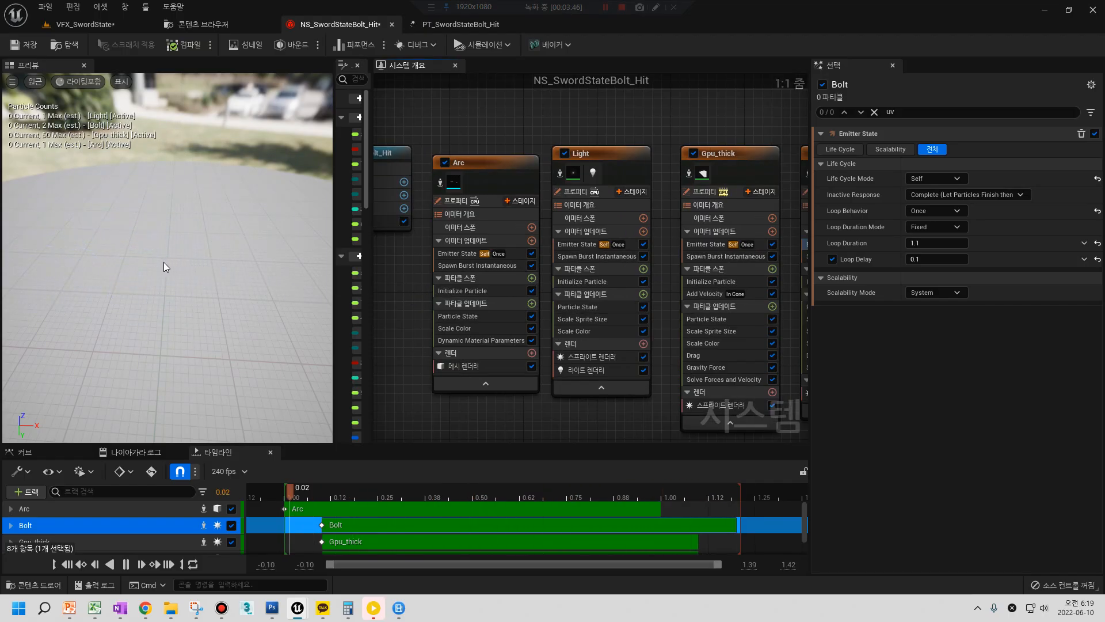
Solo Arc and set the first key of the Pos_X curve in its Dynamic Material Parameters to -1.0
{"action": "left_click", "coordinate": [441, 182]}
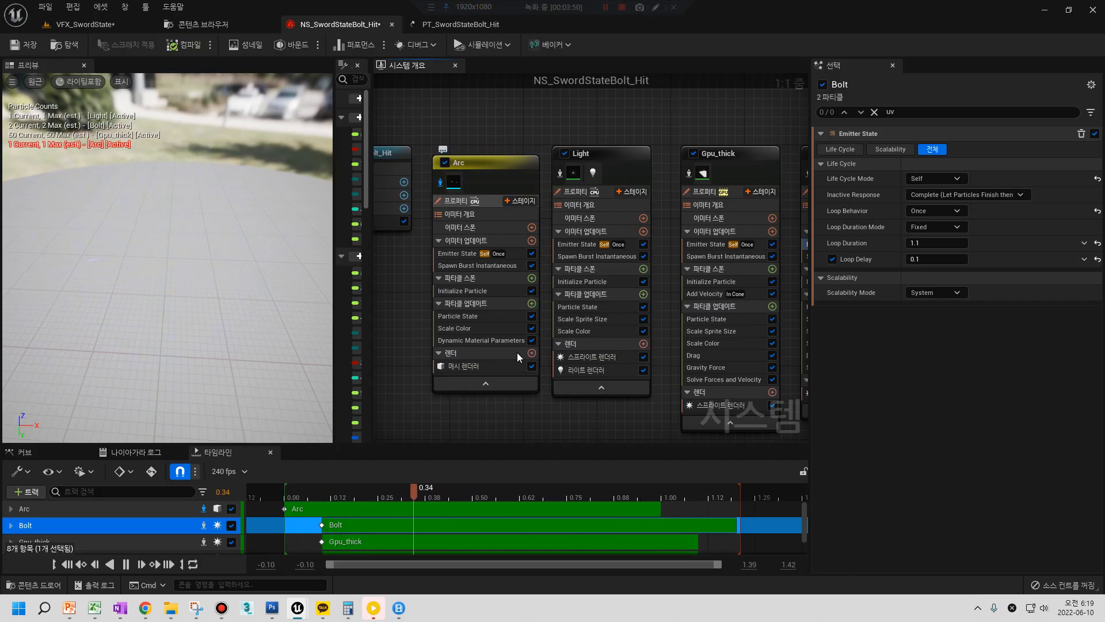
{"action": "left_click", "coordinate": [481, 341]}
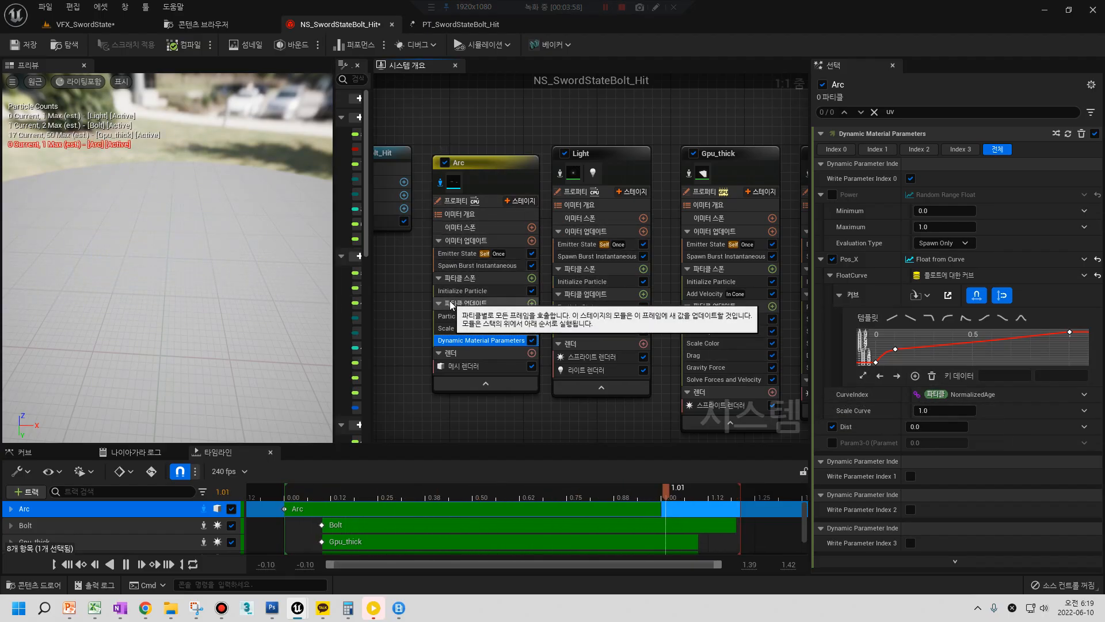
{"action": "left_click", "coordinate": [467, 266]}
{"action": "left_click", "coordinate": [482, 341]}
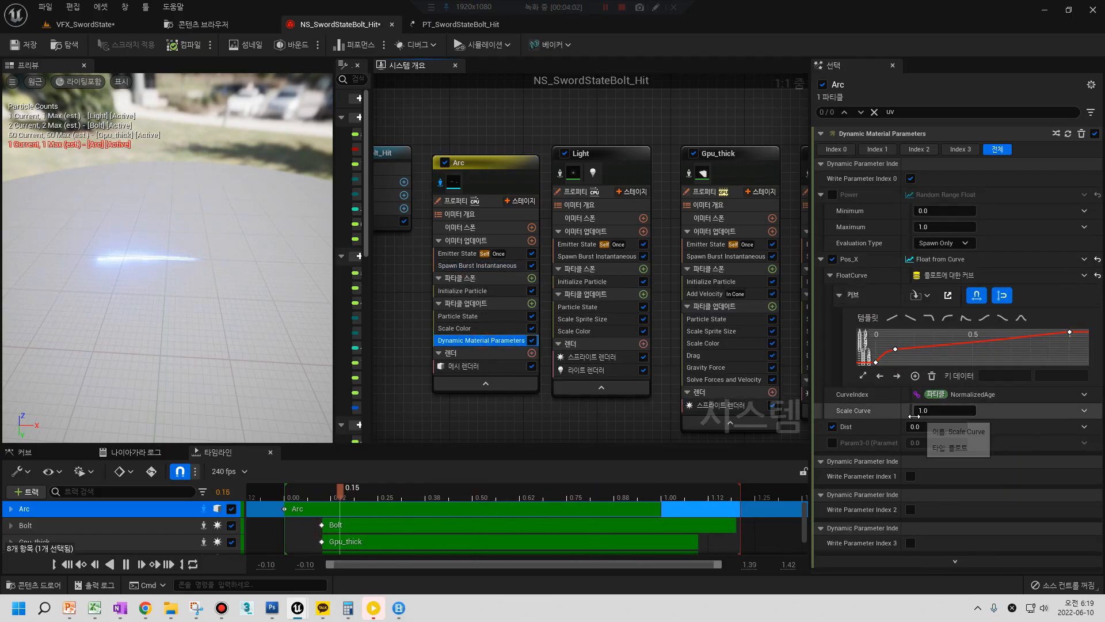
{"action": "left_click", "coordinate": [876, 363]}
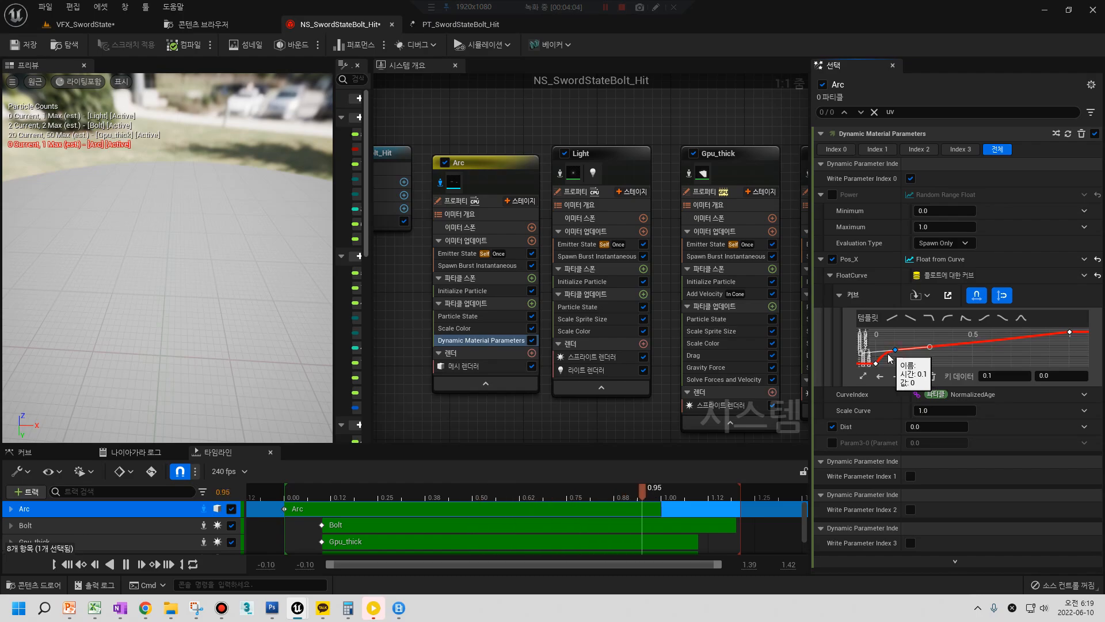
{"action": "left_click", "coordinate": [1049, 374]}
{"action": "type", "text": "-"}
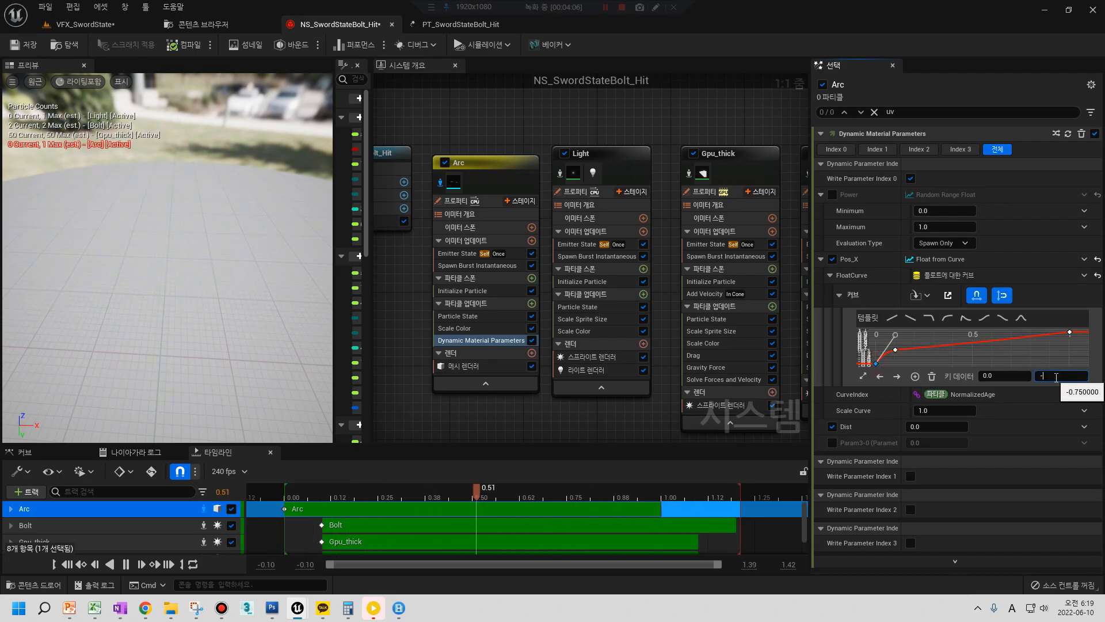
{"action": "type", "text": "1"}
{"action": "key", "text": "Return"}
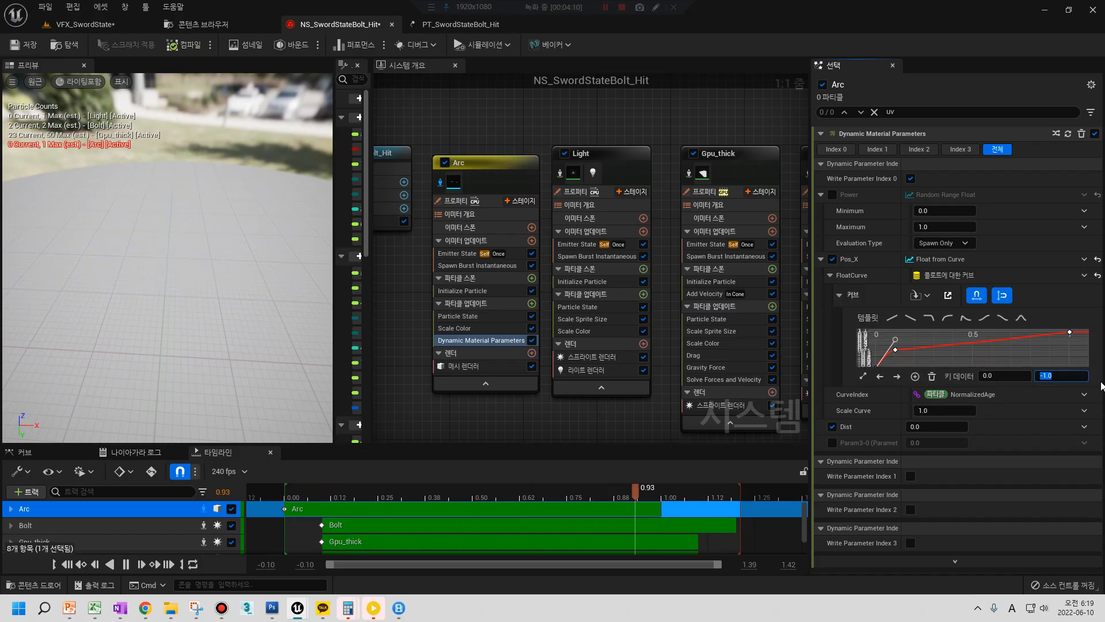
Try values of -0.5 and -0.2 for the key at time 0.1 on Arc's Pos_X curve
{"action": "left_click", "coordinate": [895, 349]}
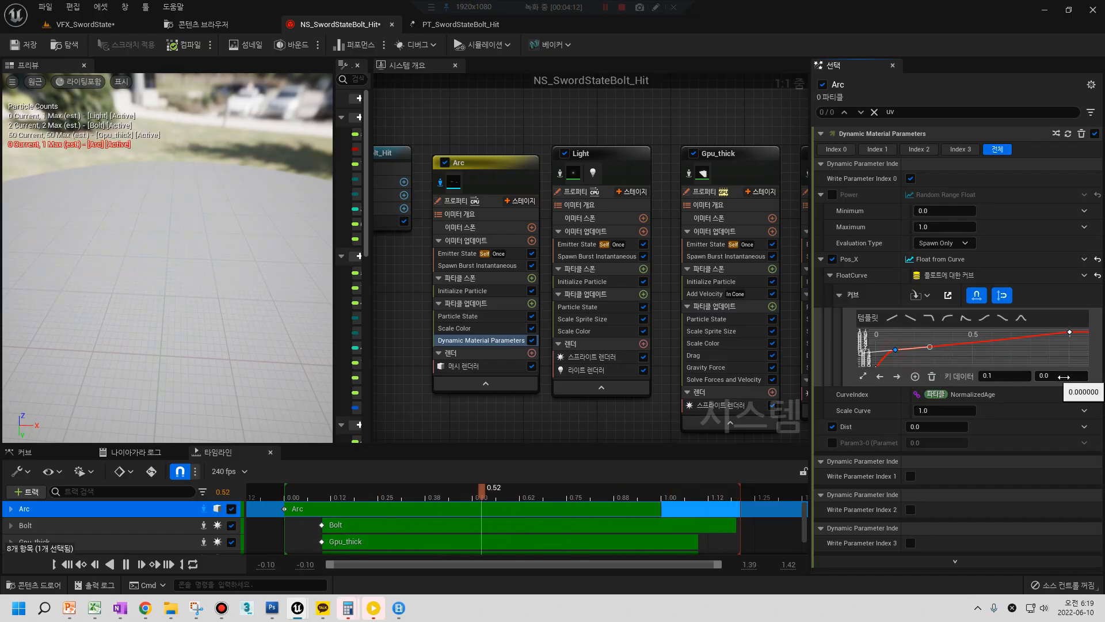
{"action": "type", "text": "-0.5"}
{"action": "key", "text": "Return"}
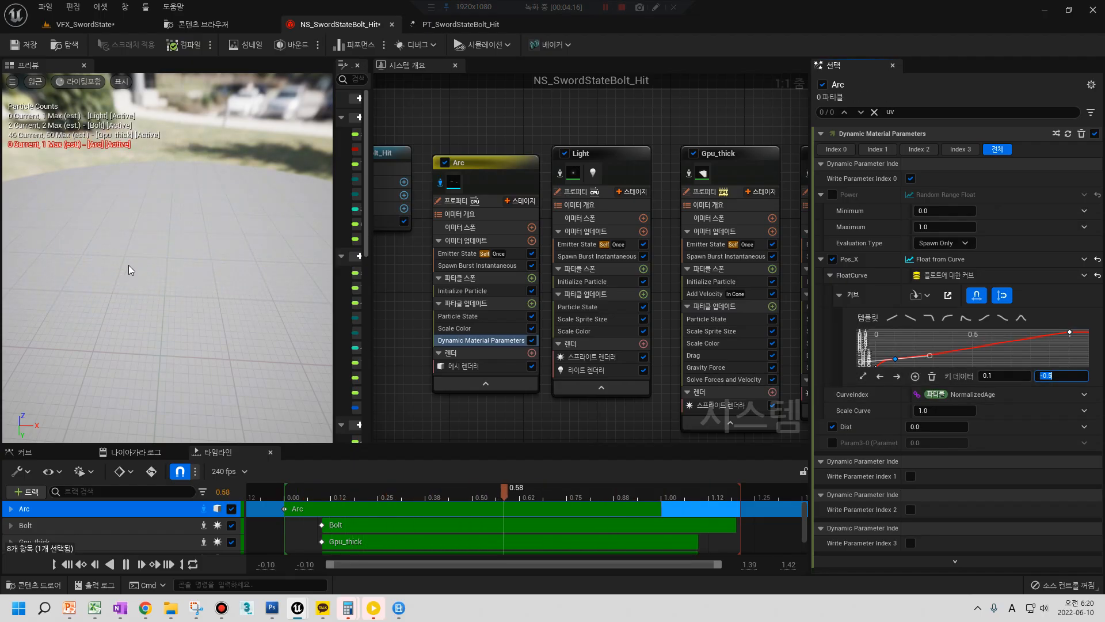
{"action": "type", "text": "-0.2"}
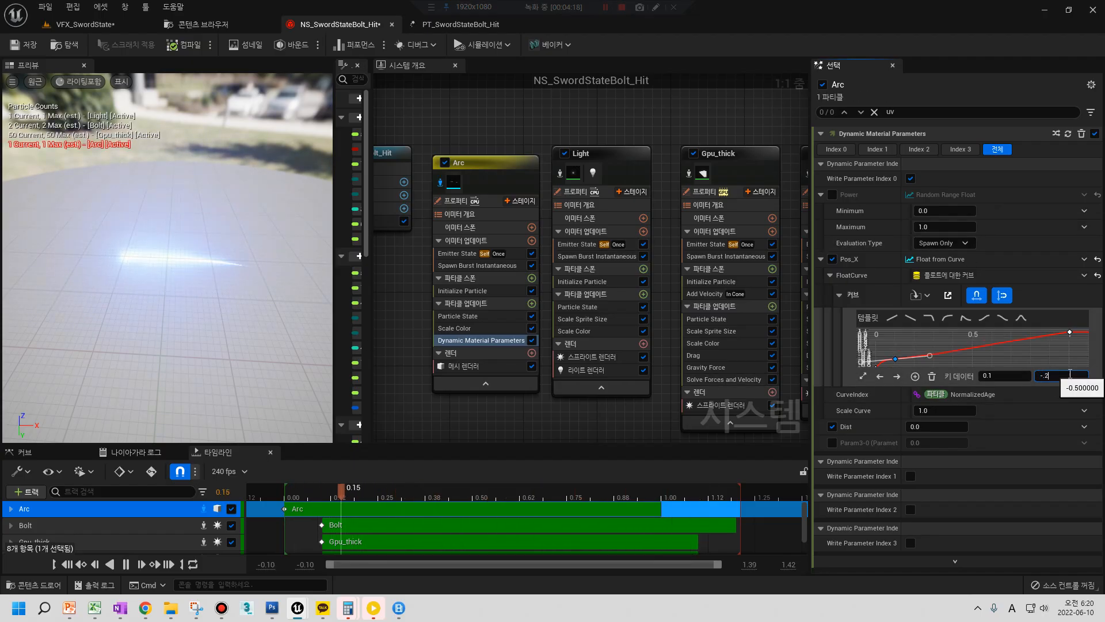
{"action": "key", "text": "Return"}
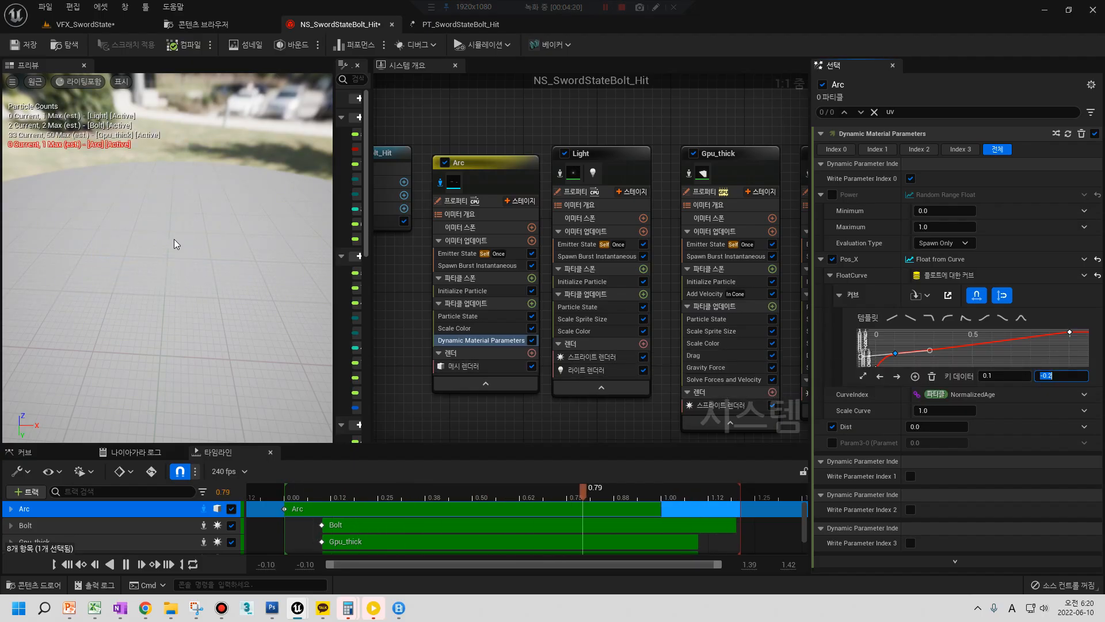
Set the Loop Delay in the Light emitter's Emitter State to 0.05
{"action": "left_click", "coordinate": [585, 206]}
{"action": "left_click", "coordinate": [586, 232]}
{"action": "left_click", "coordinate": [575, 255]}
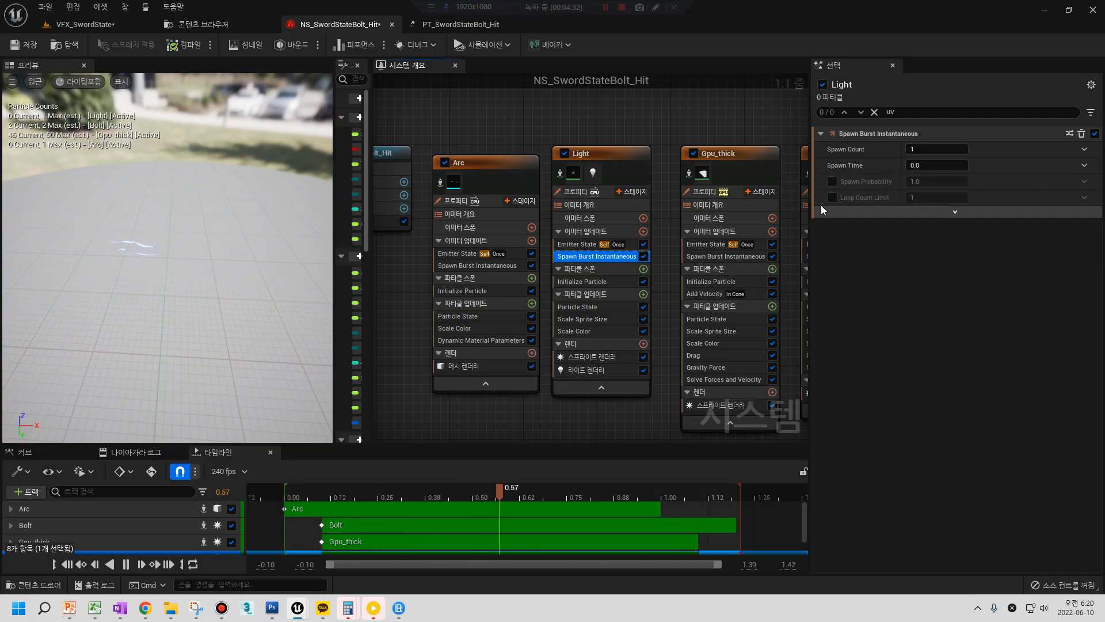
{"action": "left_click", "coordinate": [577, 244]}
{"action": "left_click", "coordinate": [916, 258]}
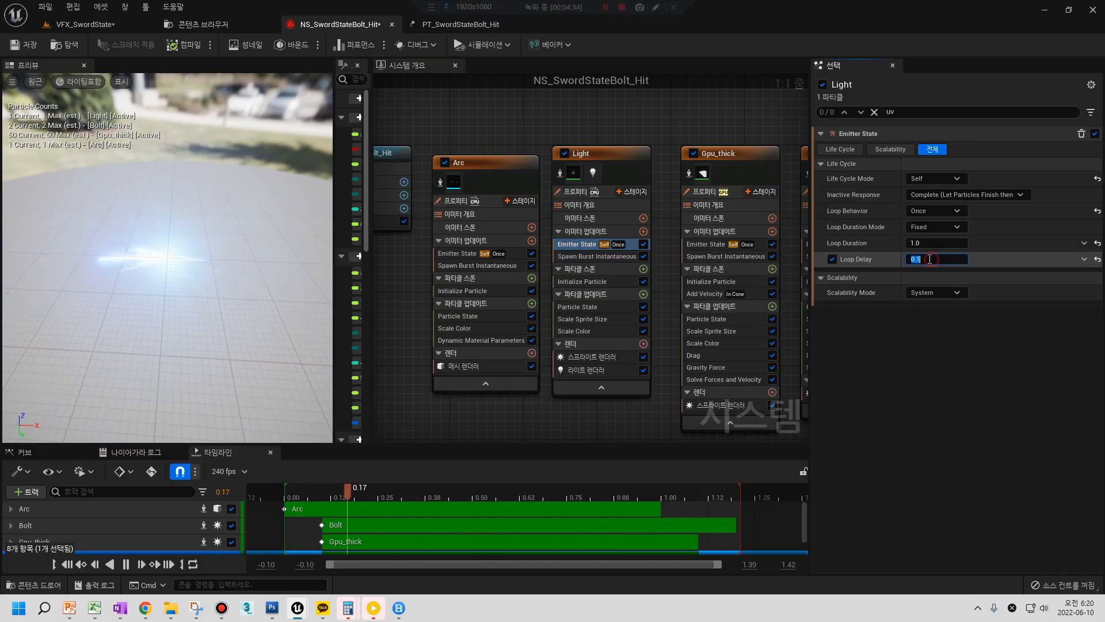
{"action": "type", "text": "0.05"}
{"action": "key", "text": "Return"}
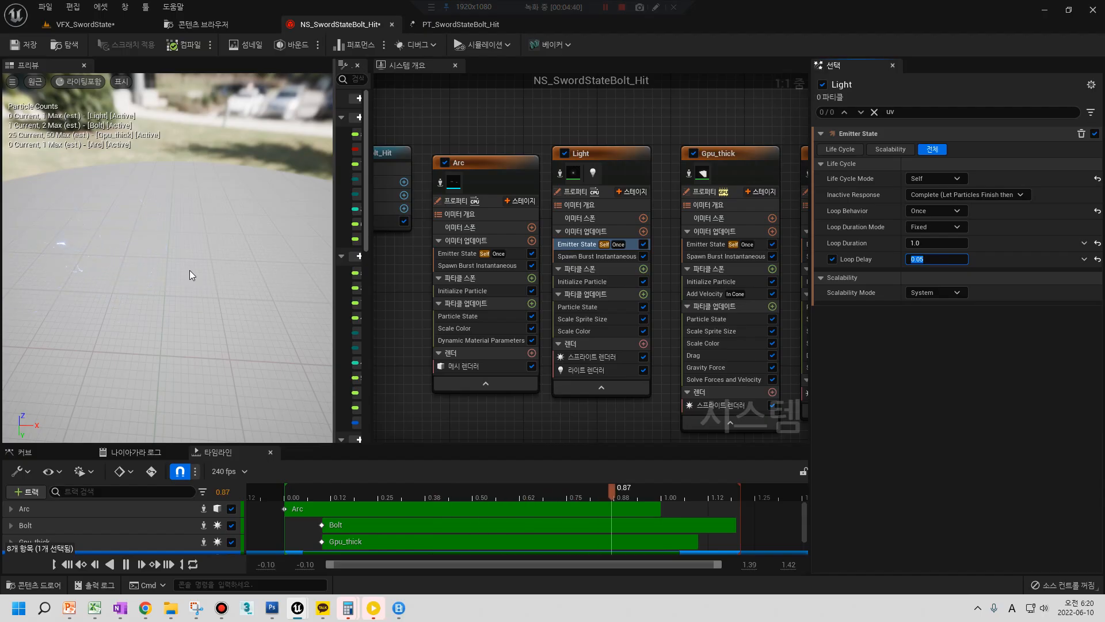
Disable the Gpu_thick and Bolt emitters and scrub the start of the timeline to inspect Arc and Light together
{"action": "right_click_drag", "start_coordinate": [778, 154], "coordinate": [671, 155]}
{"action": "left_click", "coordinate": [708, 154]}
{"action": "left_click", "coordinate": [586, 154]}
{"action": "right_click_drag", "start_coordinate": [491, 132], "coordinate": [591, 136]}
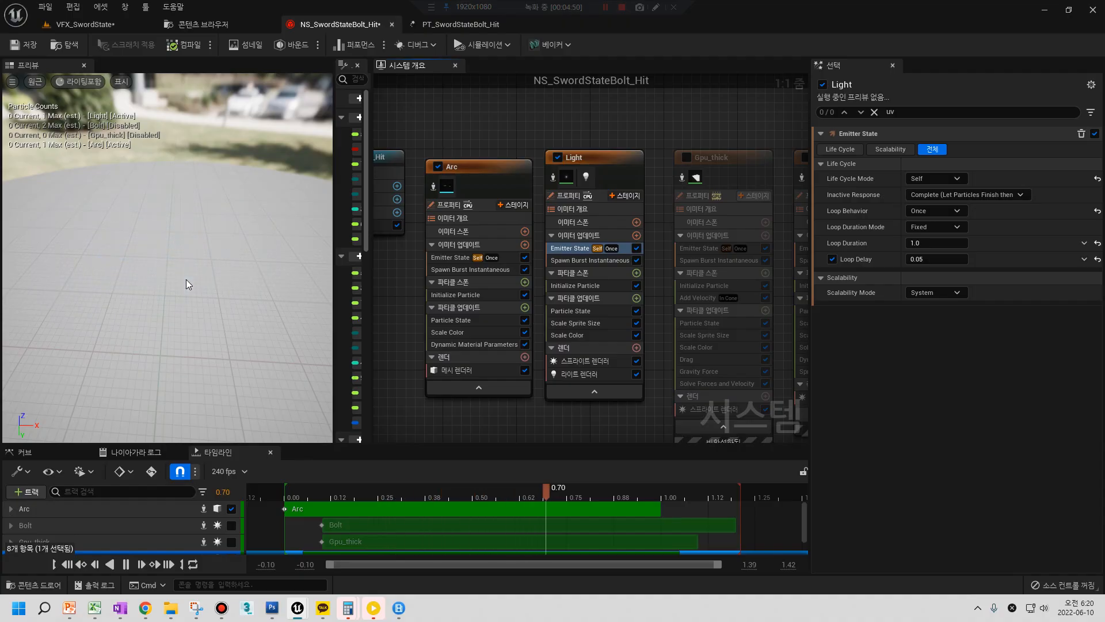
{"action": "left_click", "coordinate": [283, 491]}
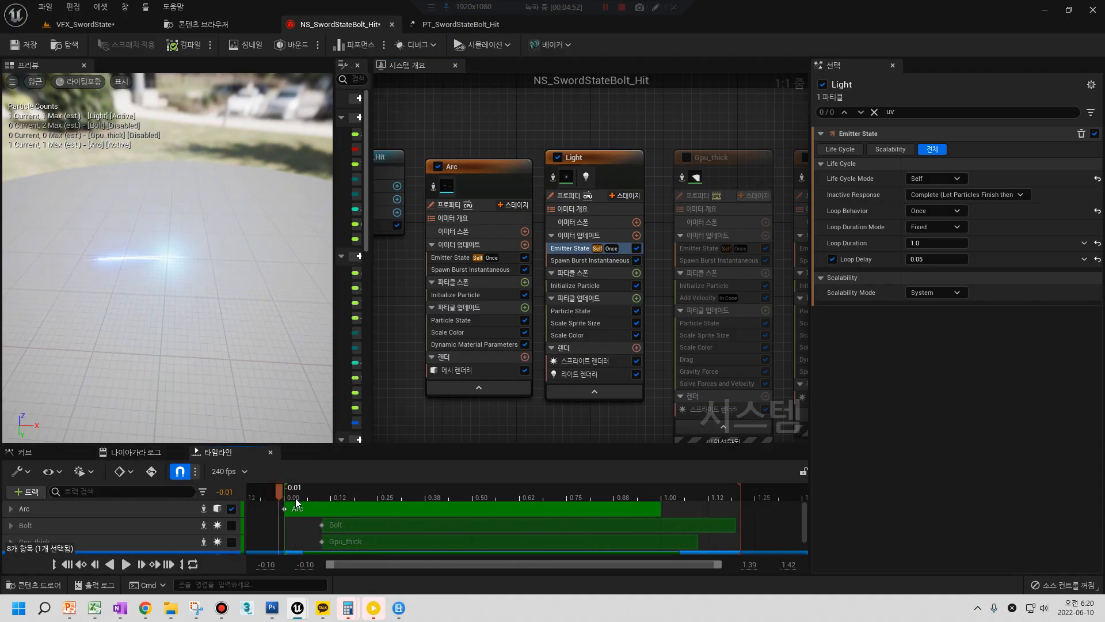
{"action": "left_click_drag", "start_coordinate": [257, 493], "coordinate": [329, 493]}
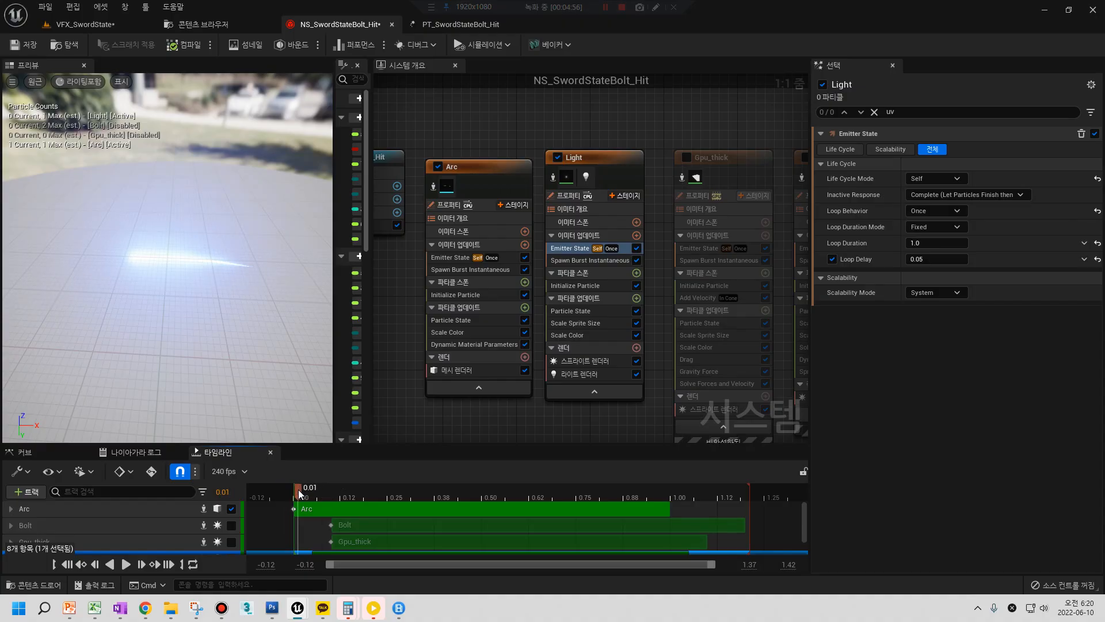
{"action": "mouse_move", "coordinate": [332, 490]}
{"action": "left_mouse_down"}
{"action": "mouse_move", "coordinate": [357, 489]}
{"action": "mouse_move", "coordinate": [285, 488]}
{"action": "mouse_move", "coordinate": [344, 495]}
{"action": "mouse_move", "coordinate": [323, 501]}
{"action": "mouse_move", "coordinate": [257, 488]}
{"action": "mouse_move", "coordinate": [340, 499]}
{"action": "left_mouse_up"}
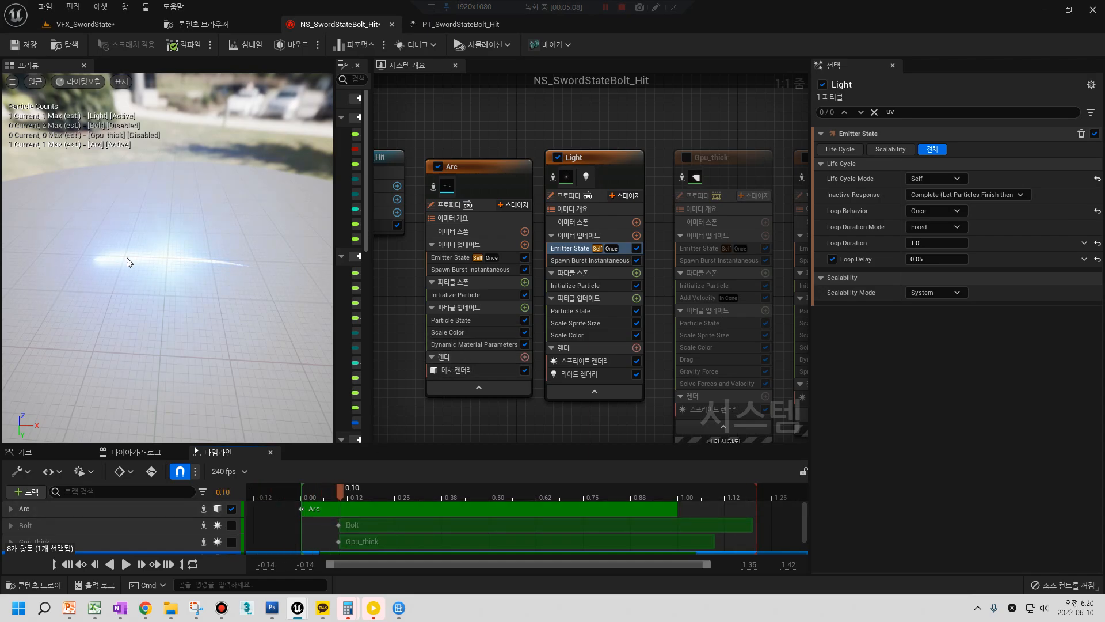
Set the key at time 0.1 on Arc's Pos_X curve to -0.5 in its Dynamic Material Parameters
{"action": "left_click", "coordinate": [458, 344]}
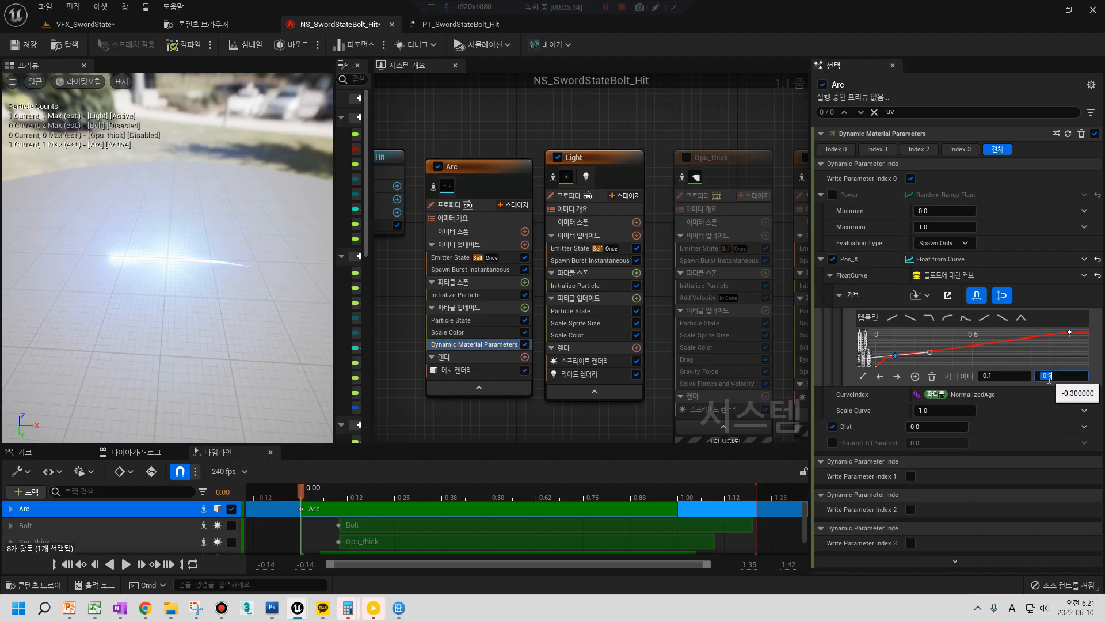
{"action": "type", "text": "5"}
{"action": "key", "text": "Return"}
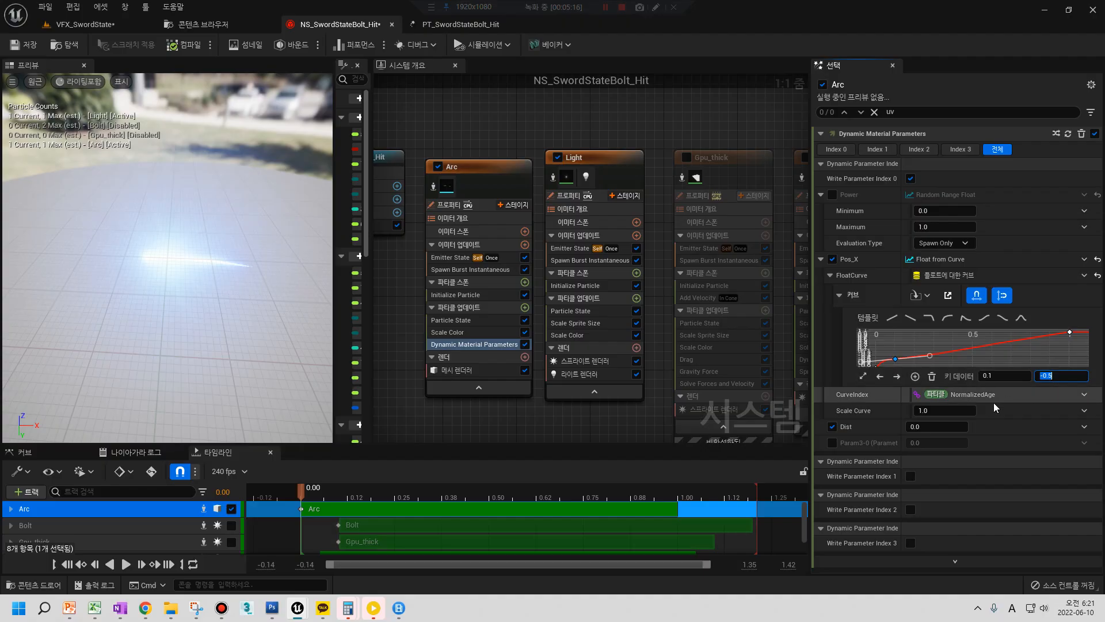
Play the effect and scrub its first frames to check Arc's motion against the Light flash
{"action": "left_click", "coordinate": [305, 505]}
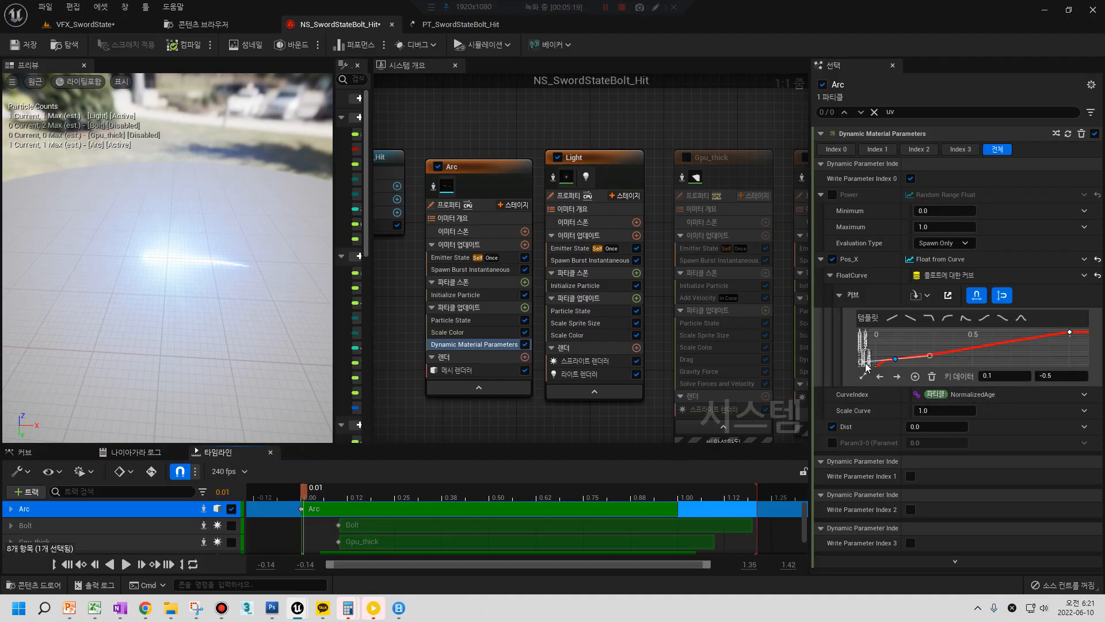
{"action": "left_click", "coordinate": [889, 343]}
{"action": "left_click_drag", "start_coordinate": [300, 498], "coordinate": [327, 519]}
{"action": "left_click", "coordinate": [128, 564]}
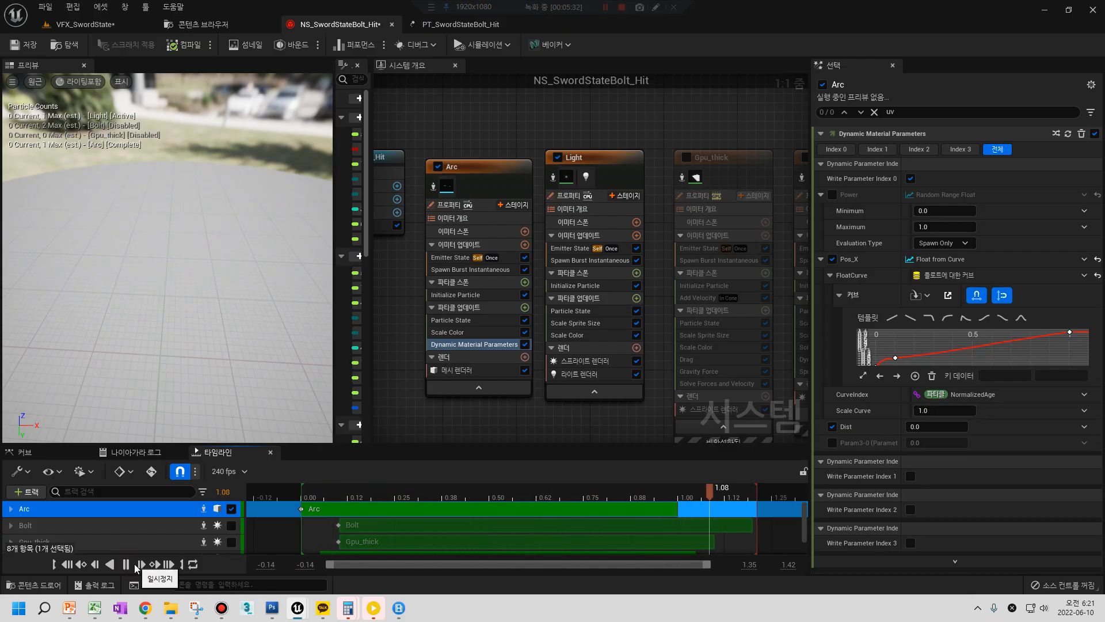
{"action": "left_click", "coordinate": [289, 502]}
{"action": "mouse_move", "coordinate": [301, 503]}
{"action": "left_mouse_down"}
{"action": "mouse_move", "coordinate": [292, 505]}
{"action": "mouse_move", "coordinate": [501, 519]}
{"action": "mouse_move", "coordinate": [286, 522]}
{"action": "mouse_move", "coordinate": [314, 518]}
{"action": "left_mouse_up"}
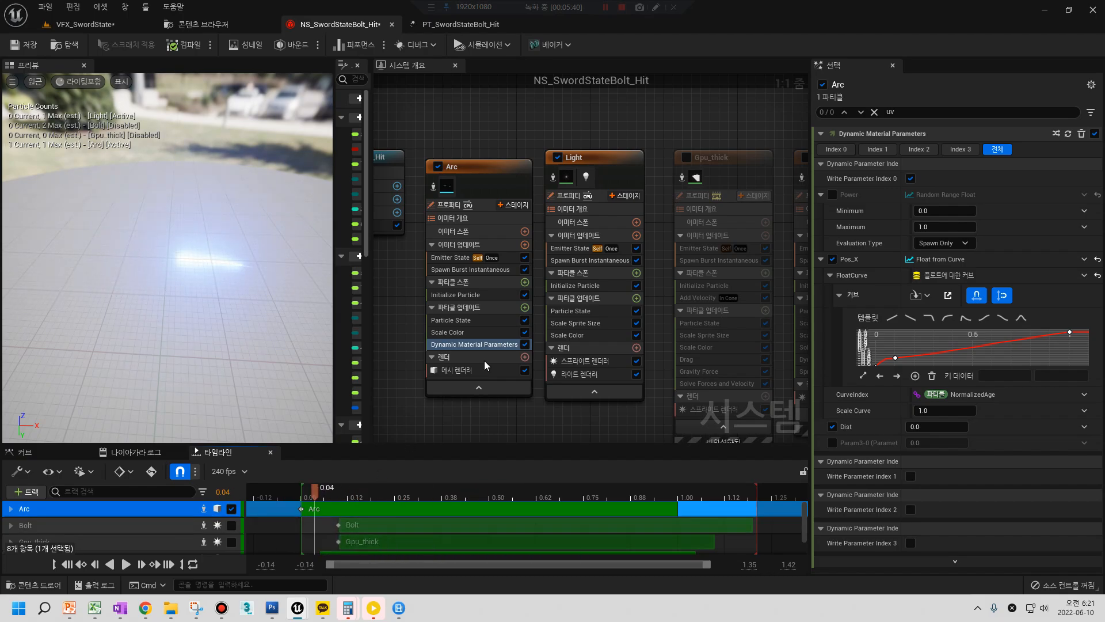
Re-enable the Gpu_thick and Bolt emitters, scrubbing the timeline to check the sparks
{"action": "left_click", "coordinate": [686, 159]}
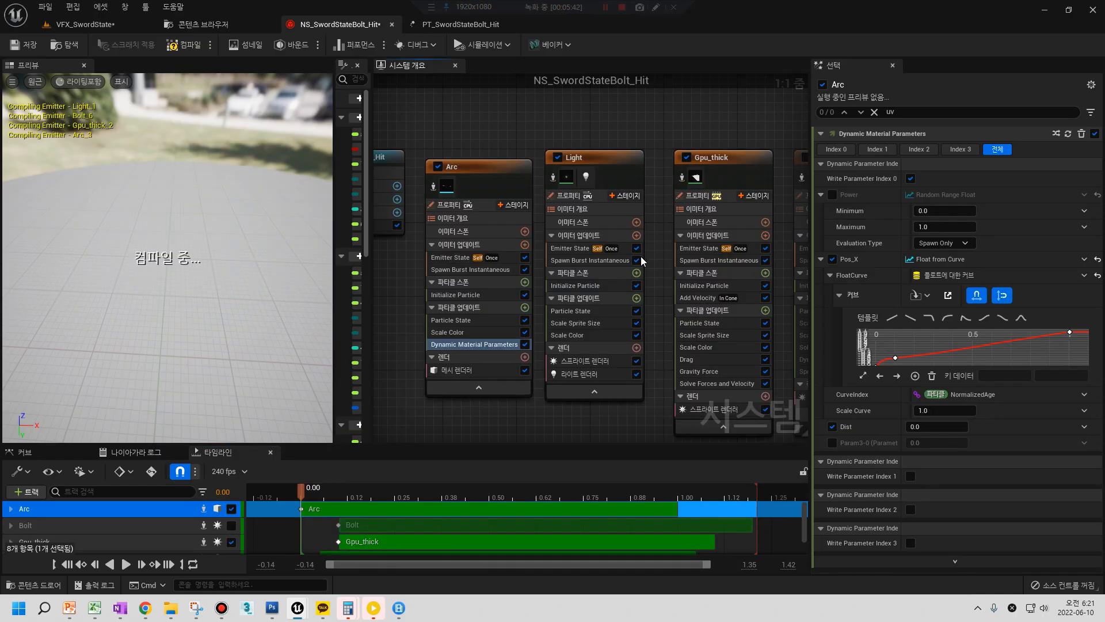
{"action": "left_click_drag", "start_coordinate": [311, 499], "coordinate": [413, 515]}
{"action": "right_click_drag", "start_coordinate": [618, 416], "coordinate": [372, 393]}
{"action": "left_click", "coordinate": [560, 139]}
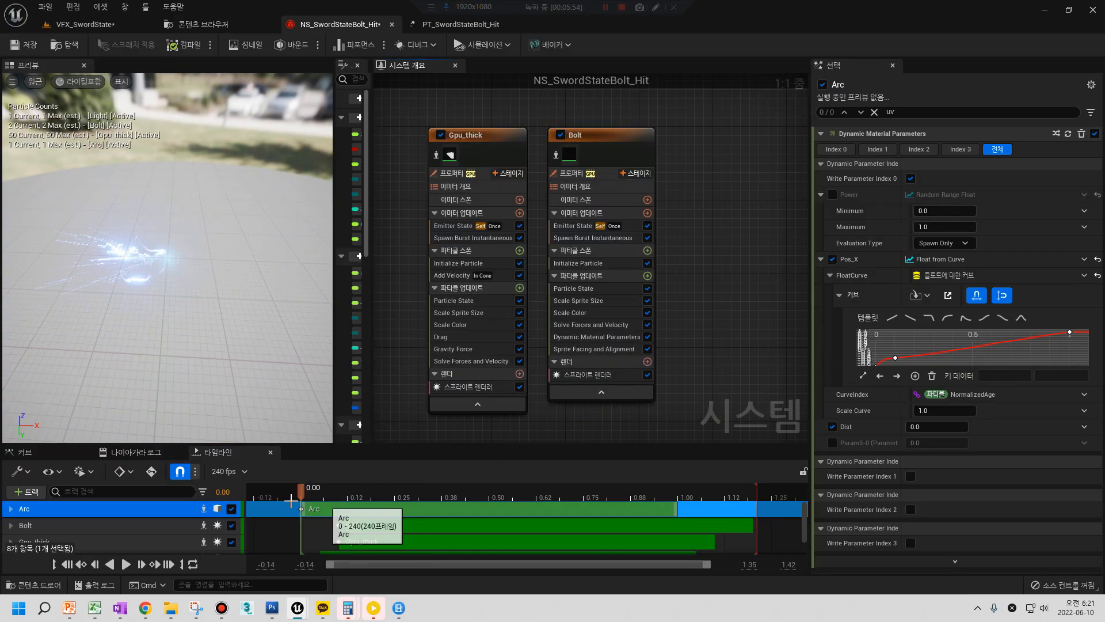
Scrub the full effect to about 0.34 on the timeline and examine the bolts from different angles
{"action": "left_click", "coordinate": [320, 495]}
{"action": "left_click_drag", "start_coordinate": [340, 499], "coordinate": [428, 527]}
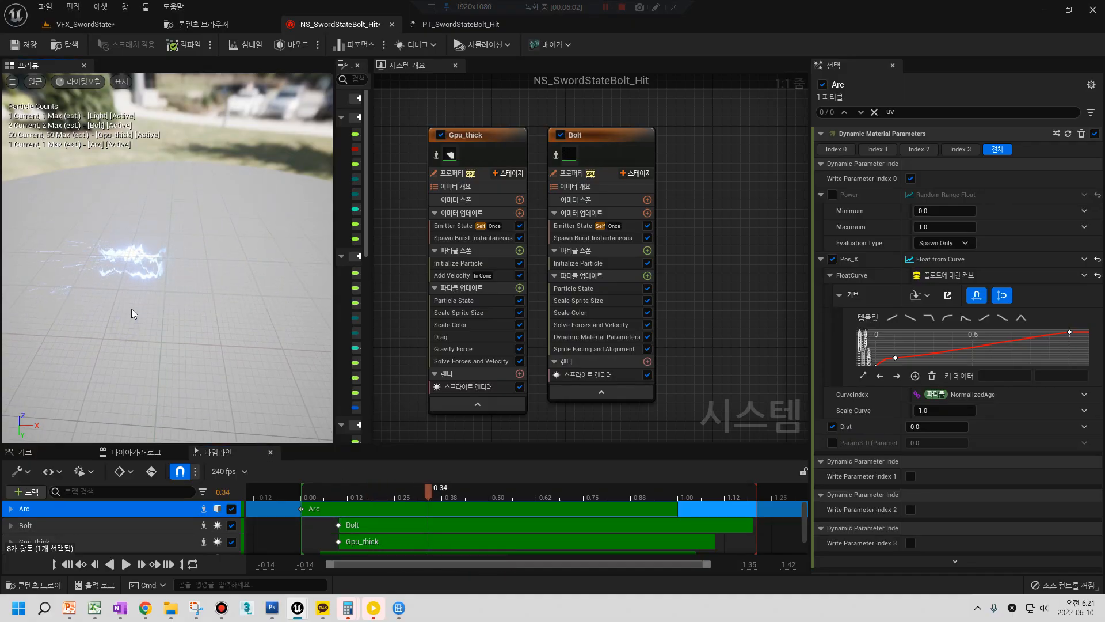
{"action": "left_click_drag", "start_coordinate": [95, 270], "coordinate": [85, 278]}
{"action": "left_click_drag", "start_coordinate": [57, 316], "coordinate": [56, 281]}
{"action": "left_click_drag", "start_coordinate": [156, 303], "coordinate": [128, 298]}
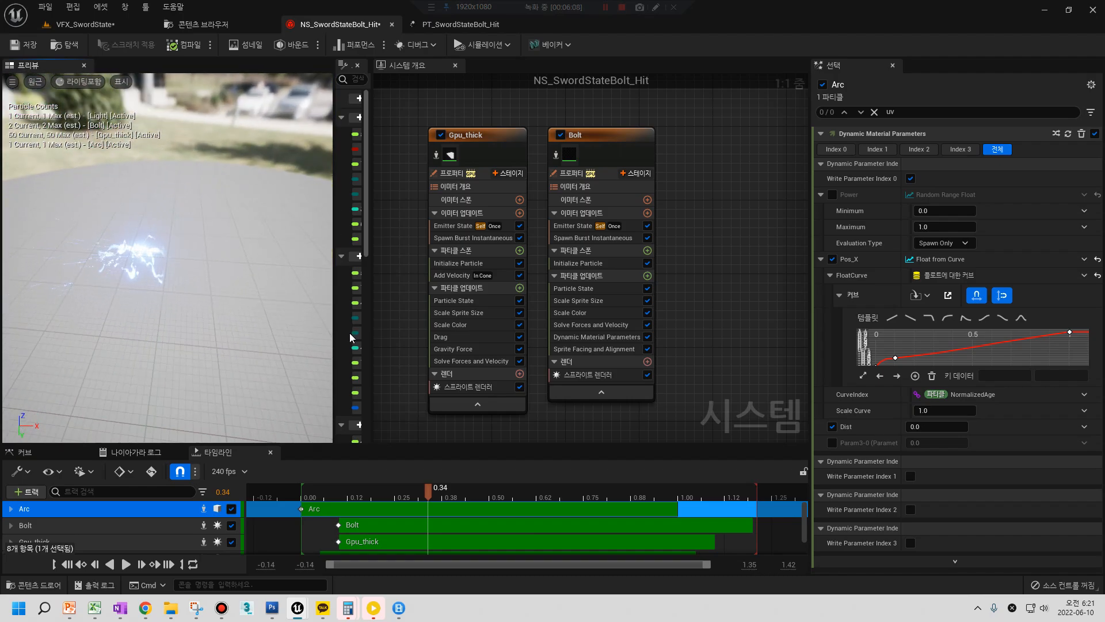
Set the X and Y keys at time 0.2 on Bolt's Scale Sprite Size curve to 1.0
{"action": "left_click_drag", "start_coordinate": [408, 495], "coordinate": [427, 560]}
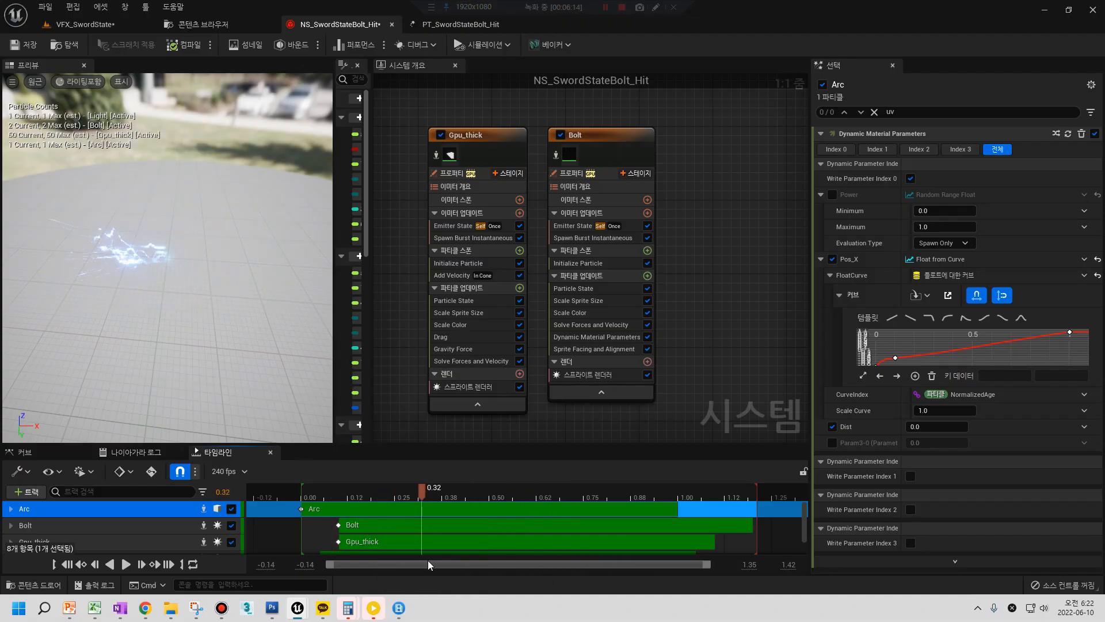
{"action": "left_click", "coordinate": [588, 300]}
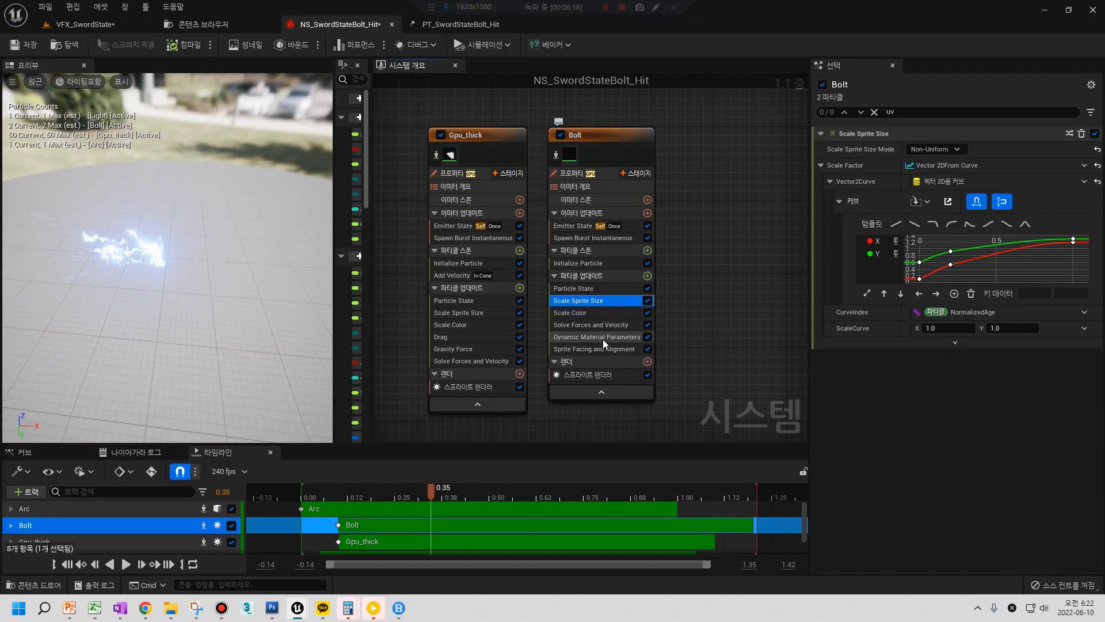
{"action": "right_click_drag", "start_coordinate": [654, 315], "coordinate": [633, 324]}
{"action": "left_click", "coordinate": [950, 251]}
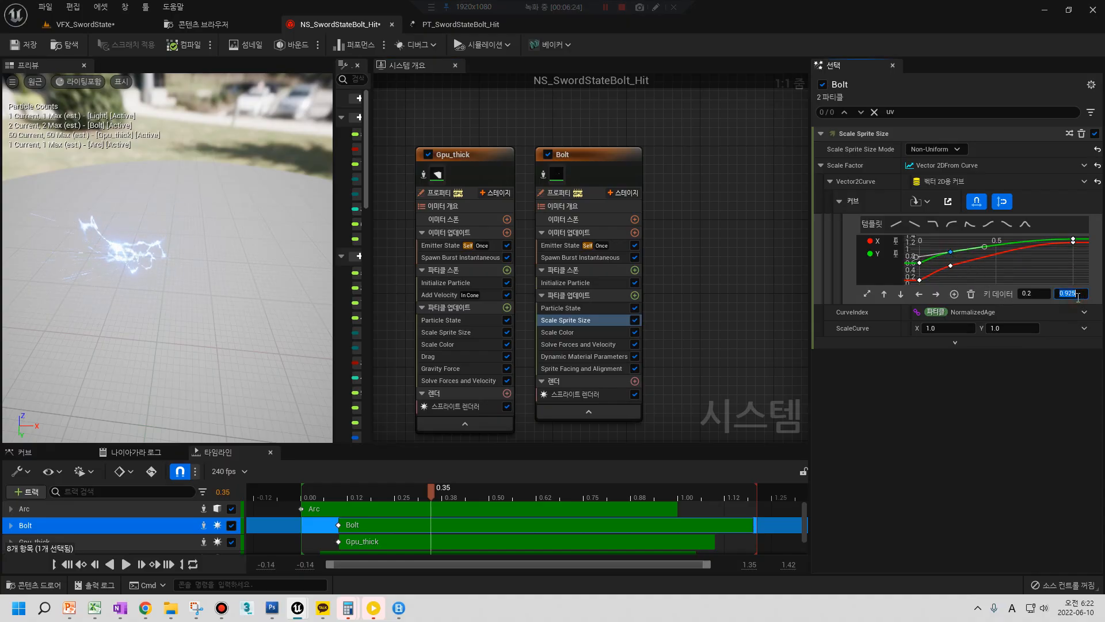
{"action": "type", "text": "1"}
{"action": "key", "text": "Return"}
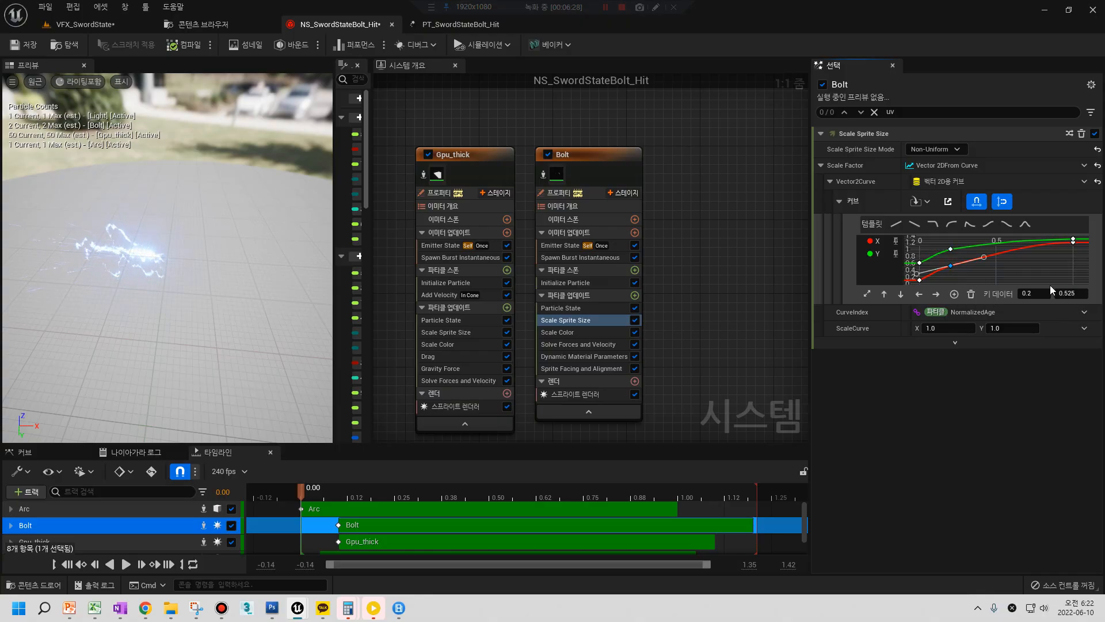
{"action": "left_click", "coordinate": [1068, 293]}
{"action": "type", "text": "1"}
{"action": "key", "text": "Return"}
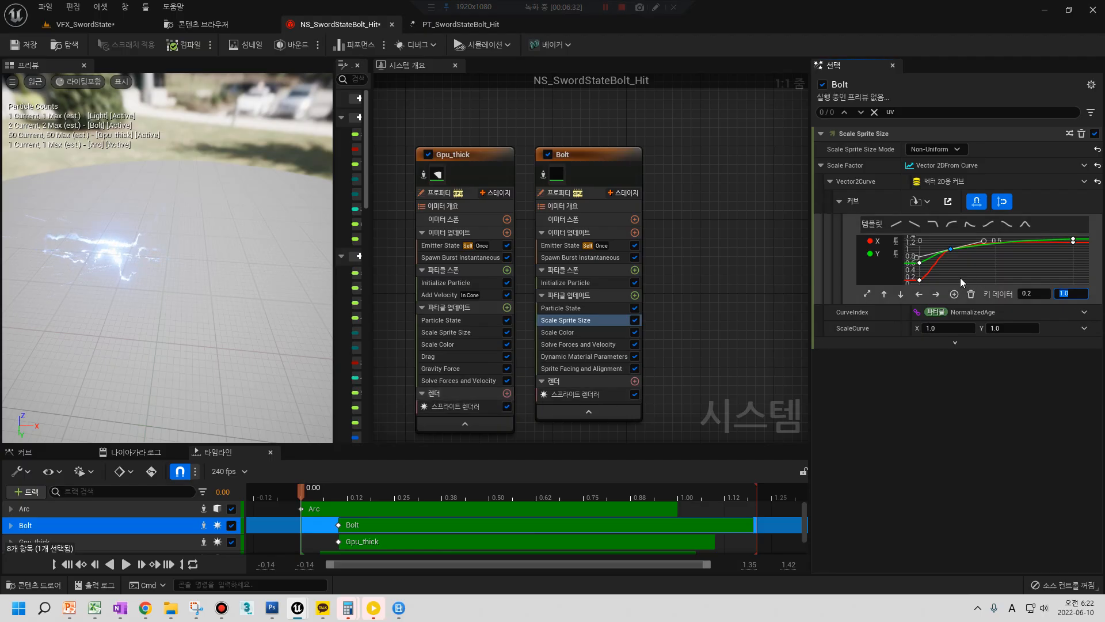
Play the effect from its start to check how the bolts spread, and view Bolt's Initialize Particle settings
{"action": "left_click", "coordinate": [289, 493]}
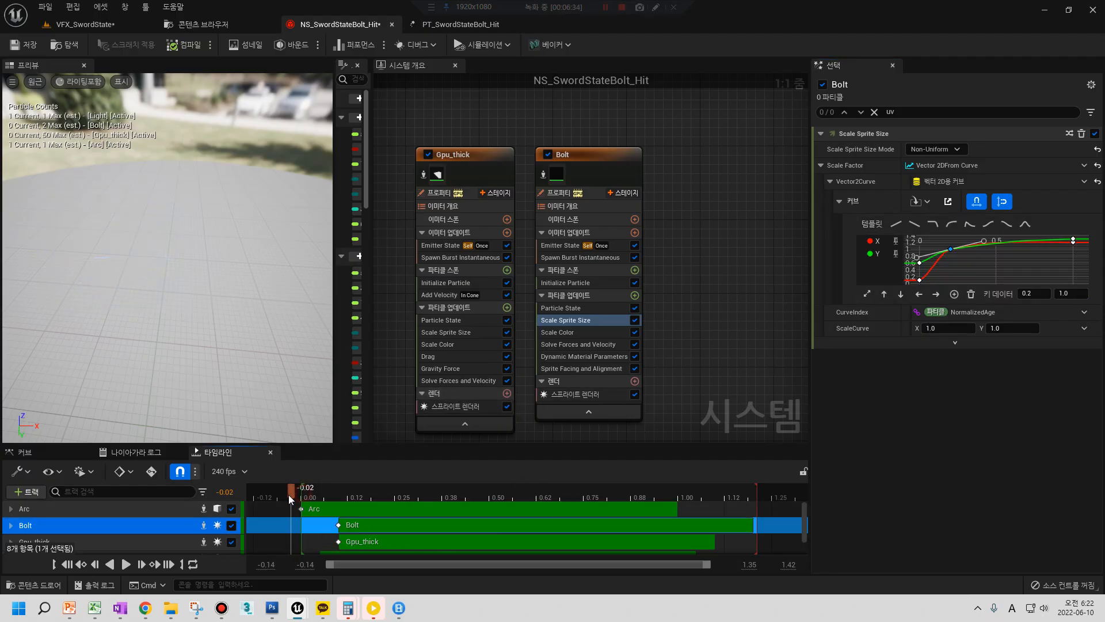
{"action": "left_click_drag", "start_coordinate": [305, 498], "coordinate": [298, 547]}
{"action": "left_click", "coordinate": [126, 564]}
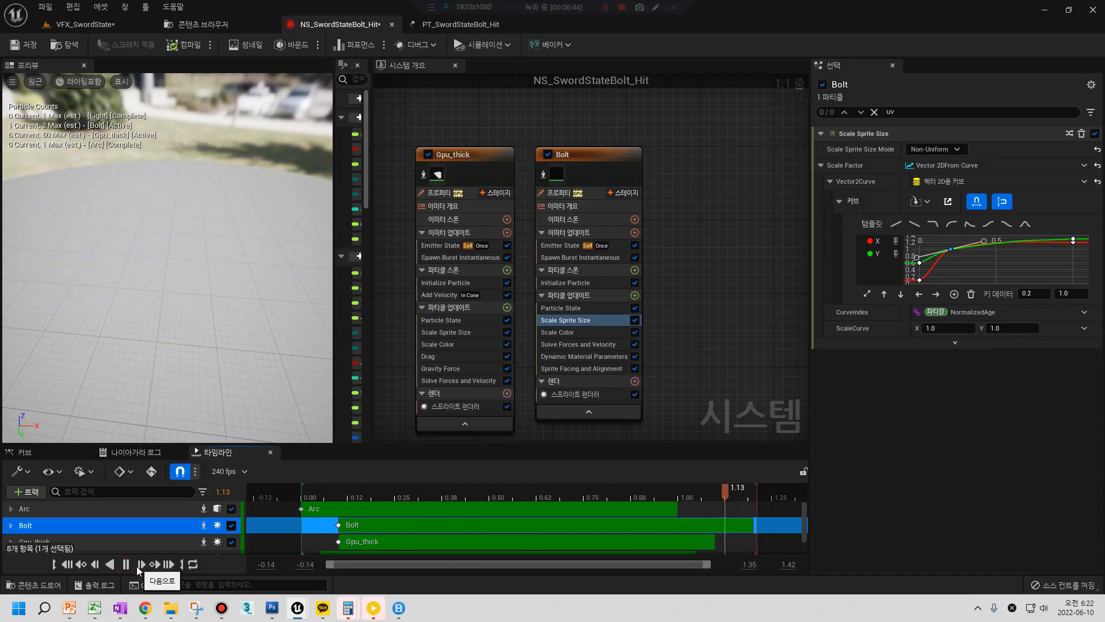
{"action": "left_click", "coordinate": [137, 565]}
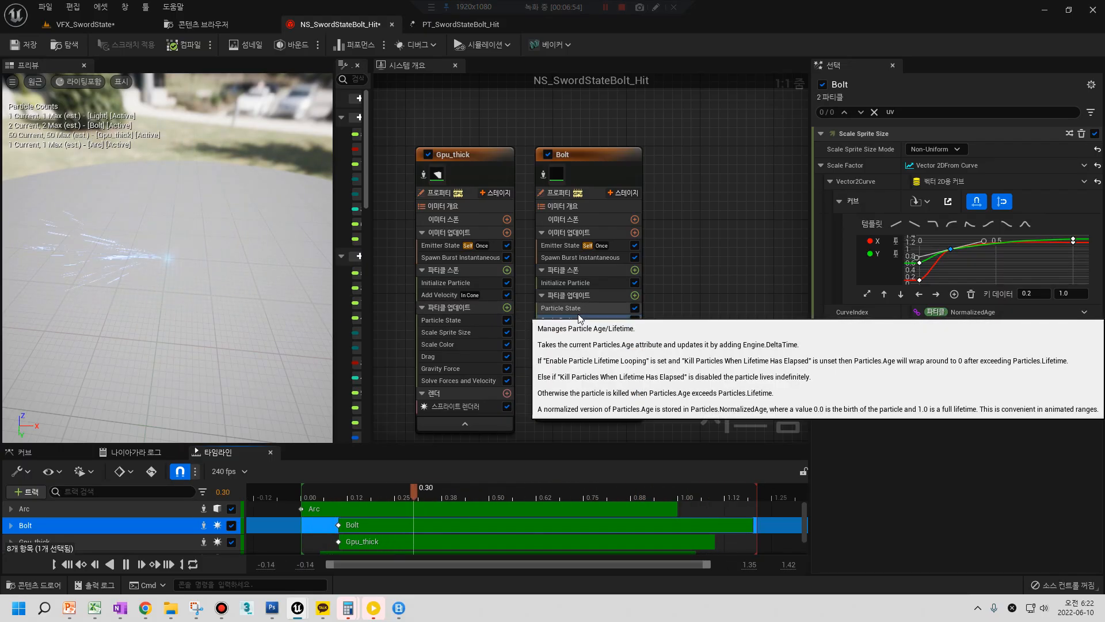
{"action": "left_click", "coordinate": [576, 283]}
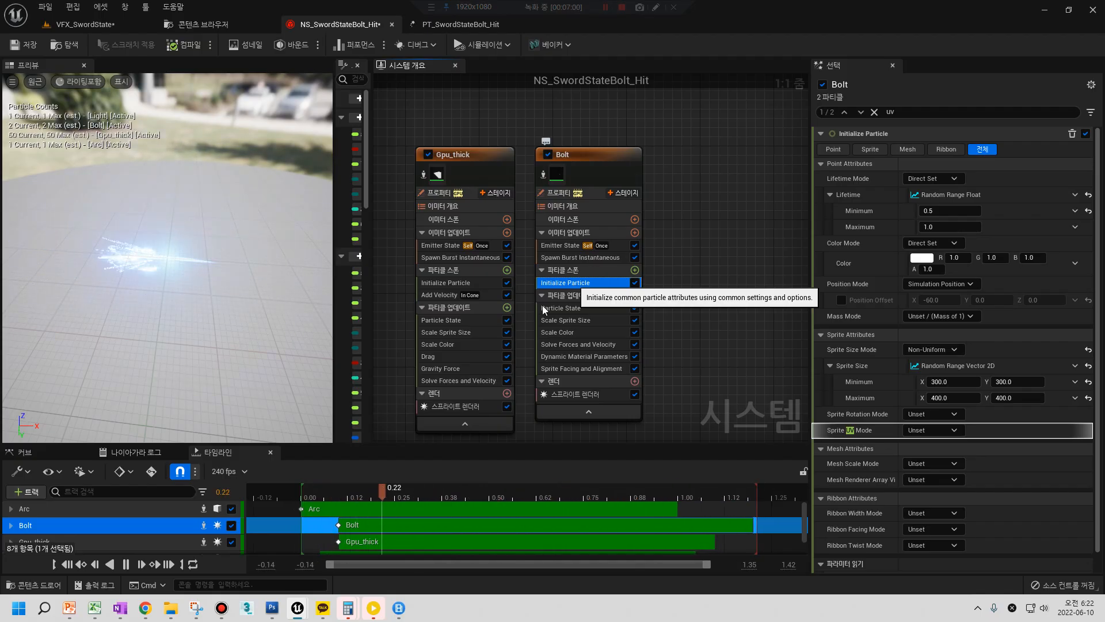
Play the SQ_SwordState sequence in the VFX_SwordState level and examine the hit effect from different angles
{"action": "left_click", "coordinate": [83, 24]}
{"action": "right_click_drag", "start_coordinate": [379, 325], "coordinate": [393, 297]}
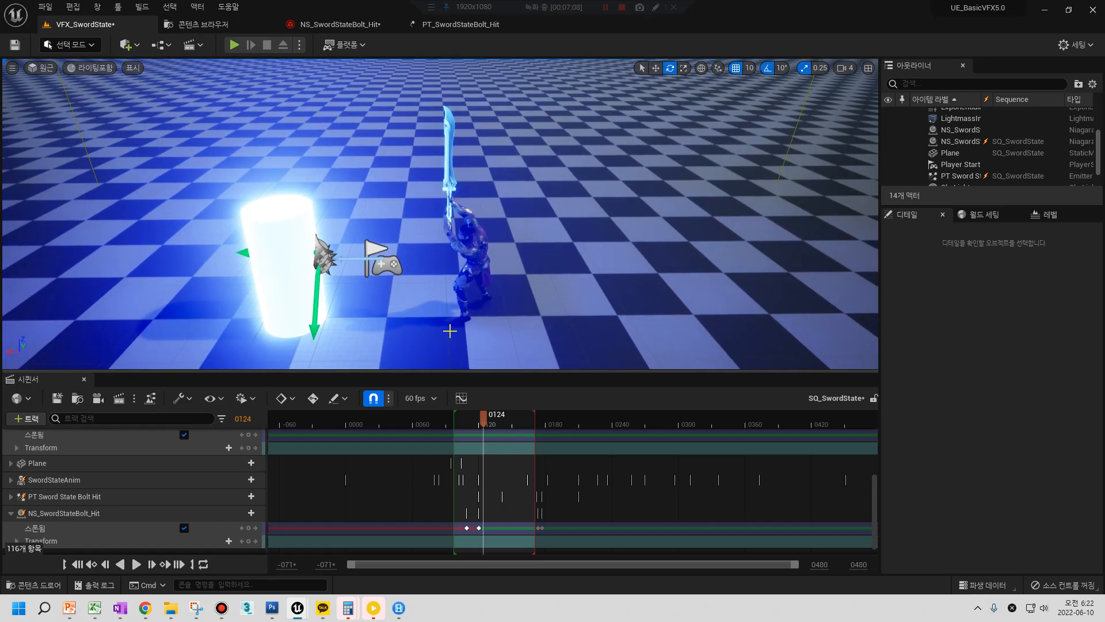
{"action": "left_click", "coordinate": [432, 424]}
{"action": "left_click", "coordinate": [136, 565]}
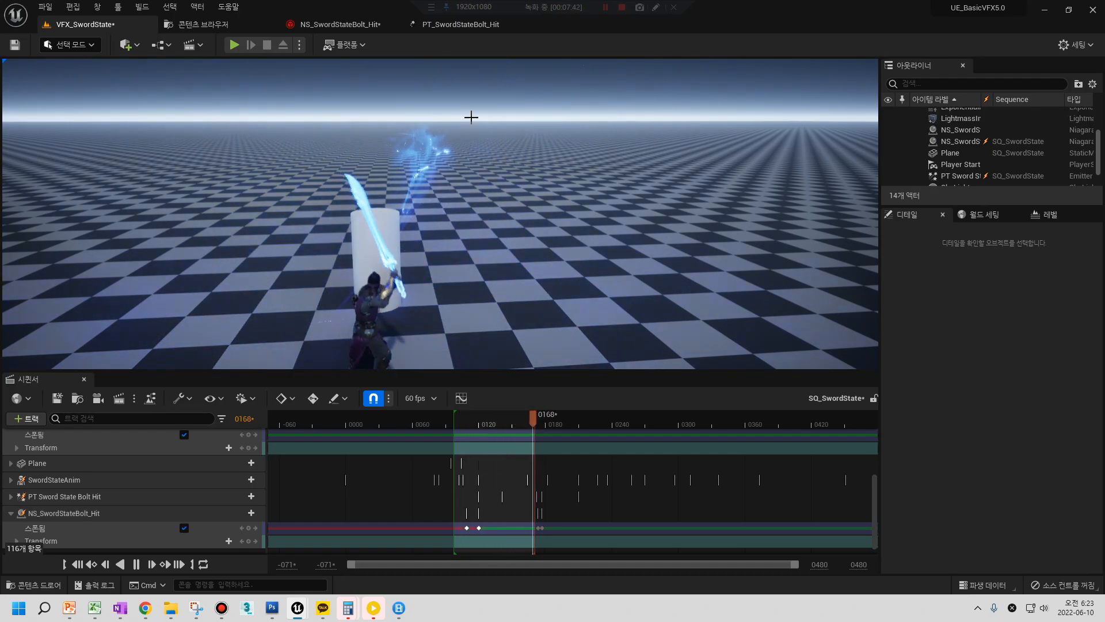
Set the key at time 1.0 on Bolt's Power curve to 1.5 in the NS_SwordStateBolt_Hit Dynamic Material Parameters
{"action": "left_click", "coordinate": [343, 24]}
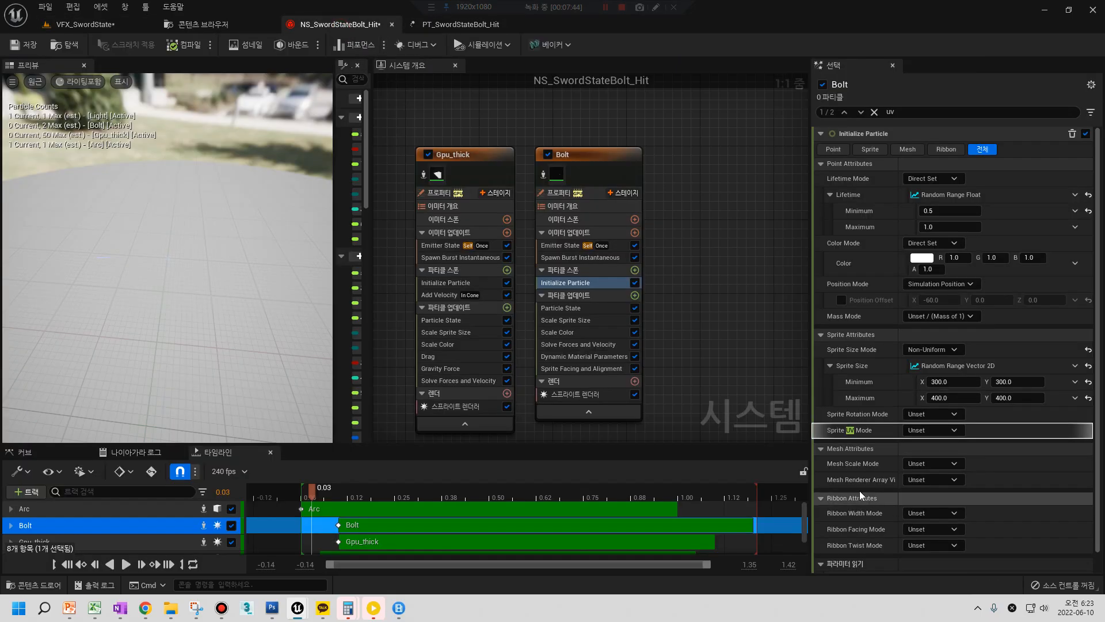
{"action": "left_click", "coordinate": [583, 357]}
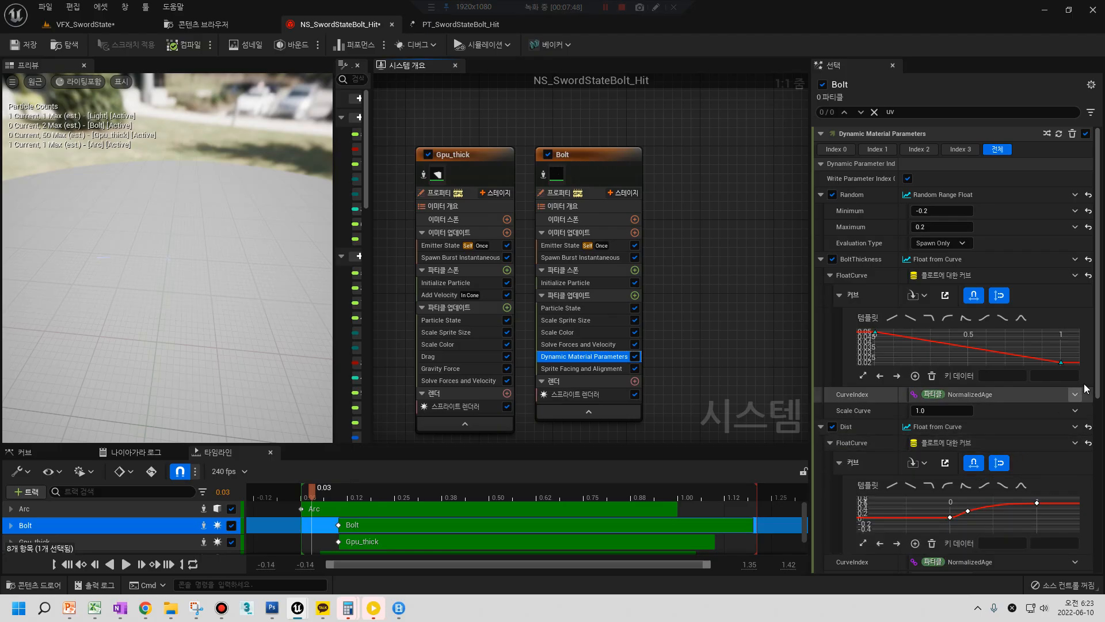
{"action": "left_click_drag", "start_coordinate": [1098, 373], "coordinate": [1098, 553]}
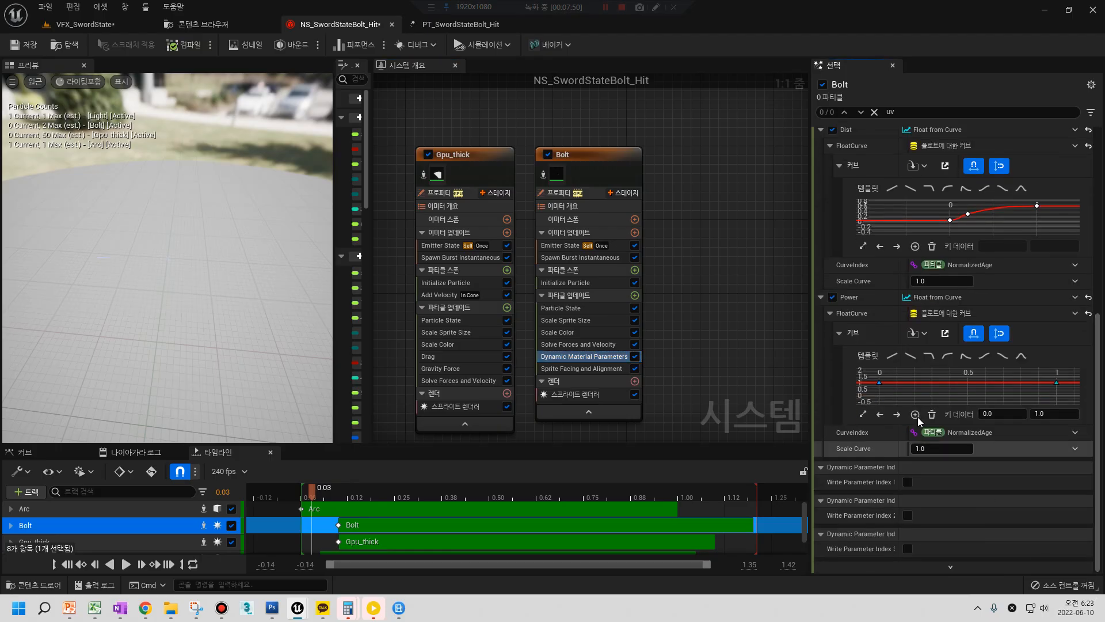
{"action": "left_click", "coordinate": [890, 399]}
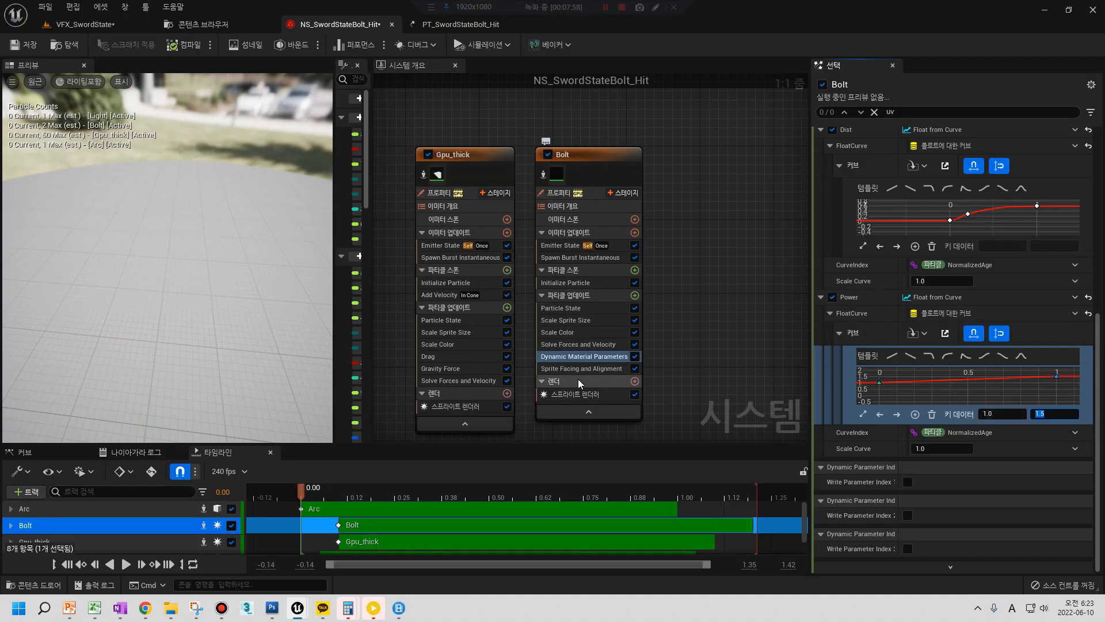
Set the end keys at time 1.0 on Bolt's Scale Sprite Size curve to 1.0 and play the effect in the preview and level
{"action": "left_click", "coordinate": [581, 320]}
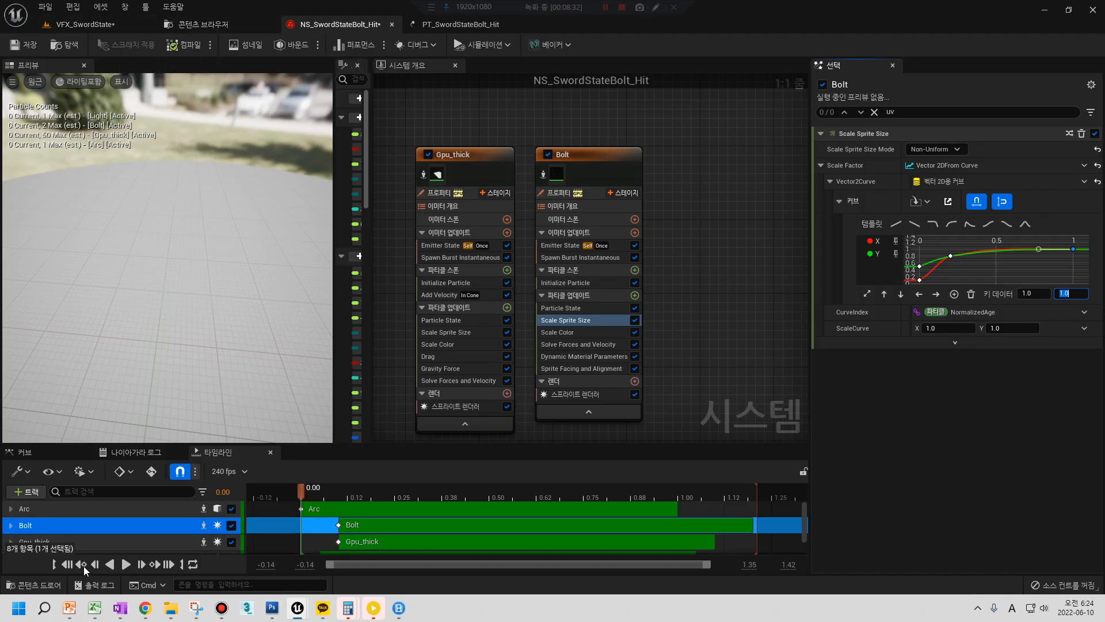
{"action": "left_click", "coordinate": [126, 564]}
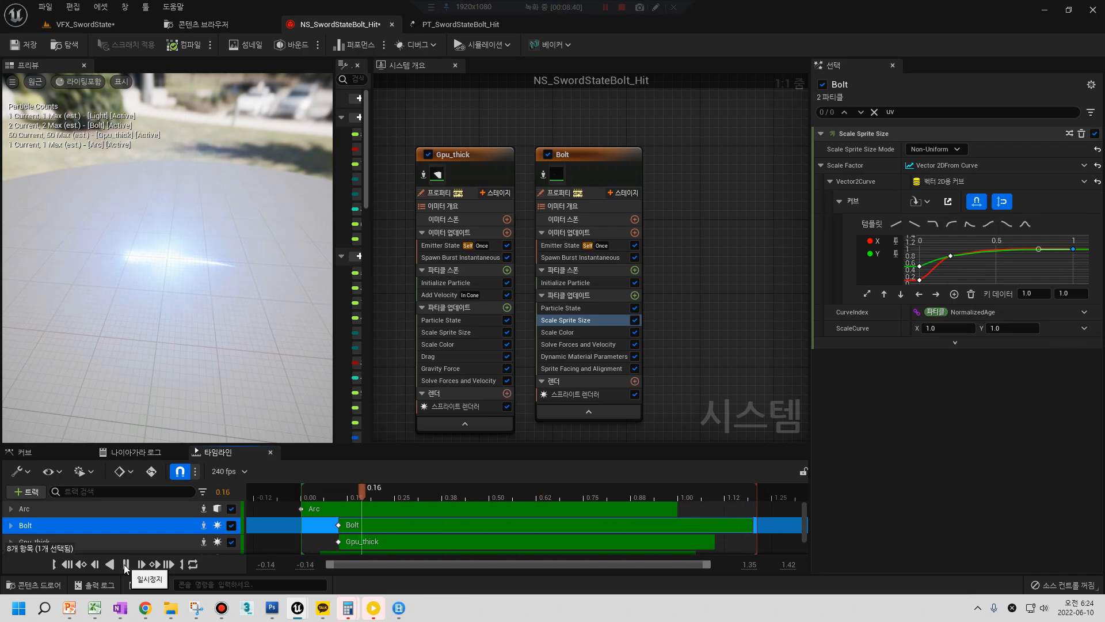
{"action": "left_click", "coordinate": [68, 21]}
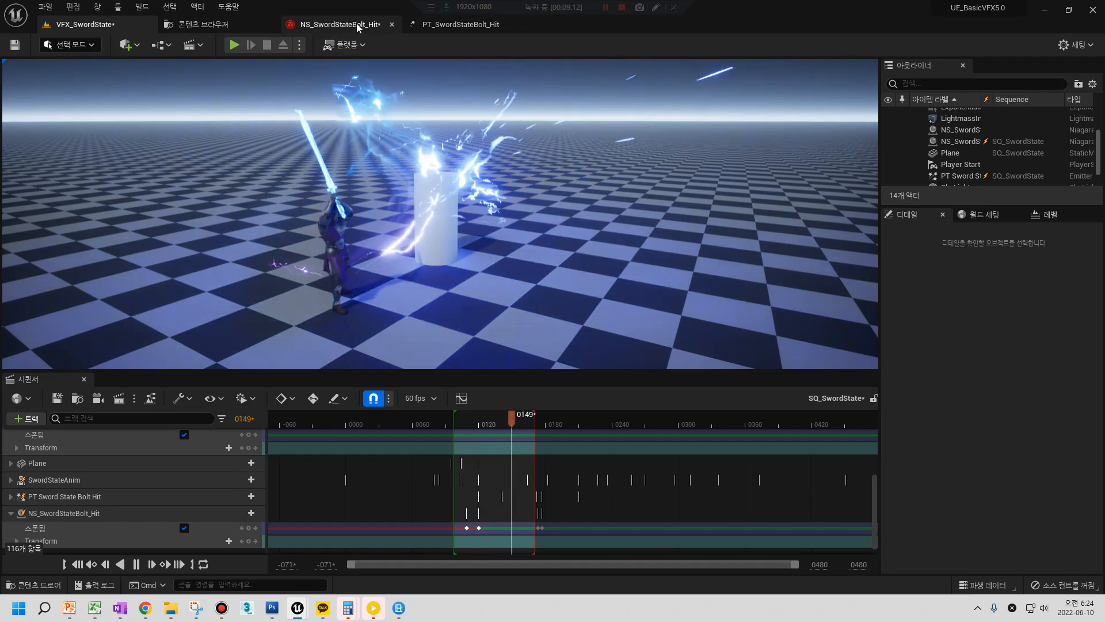
Set Bolt's random lifetime in NS_SwordStateBolt_Hit to a minimum of 0.2 and a maximum of 0.7
{"action": "left_click", "coordinate": [358, 24]}
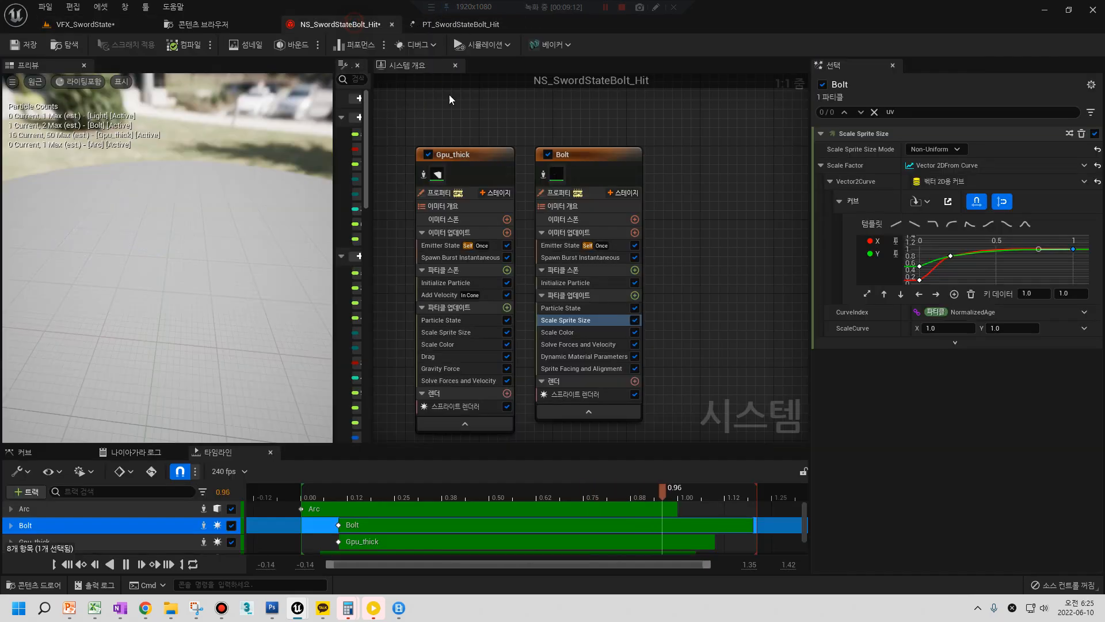
{"action": "left_click", "coordinate": [565, 283]}
{"action": "left_click", "coordinate": [938, 210]}
{"action": "type", "text": ".2"}
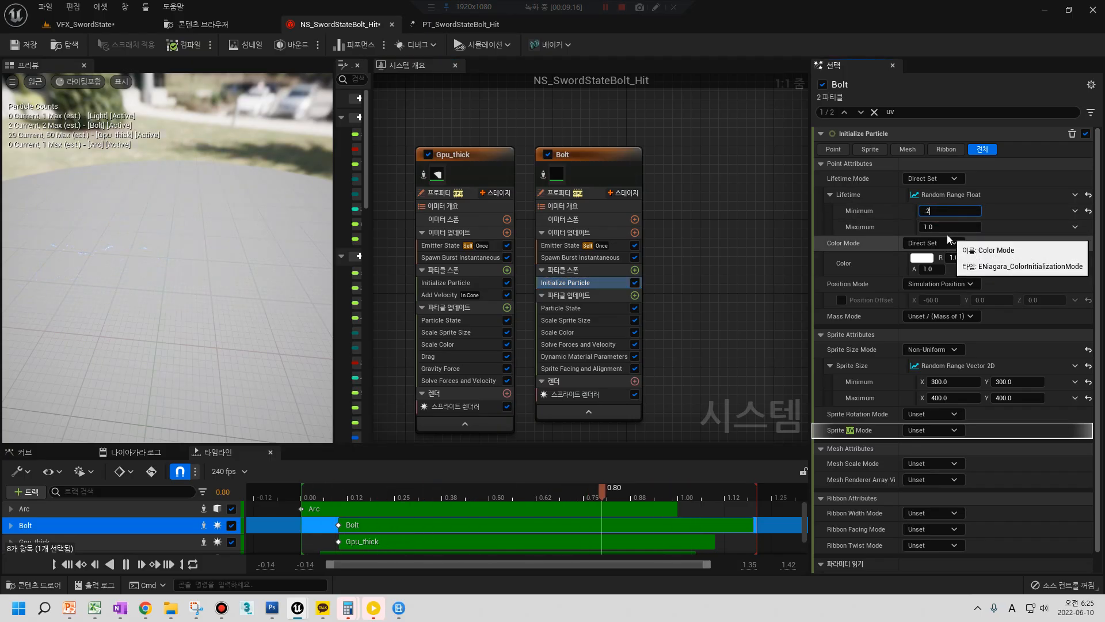
{"action": "left_click", "coordinate": [942, 228]}
{"action": "type", "text": ".8"}
{"action": "key", "text": "Return"}
{"action": "type", "text": ".7"}
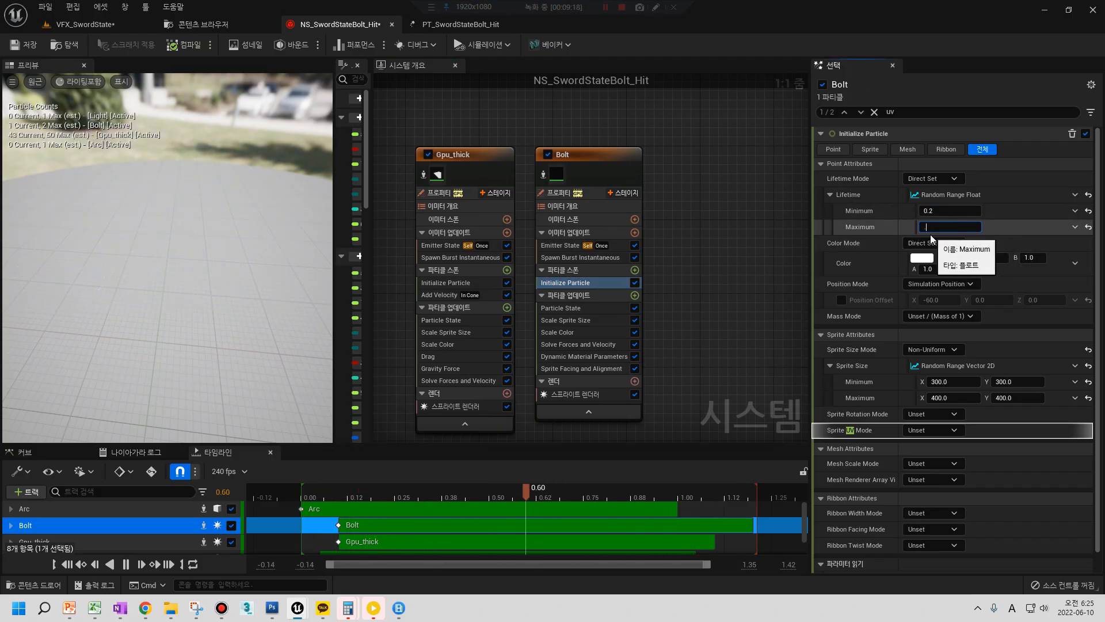
{"action": "key", "text": "Return"}
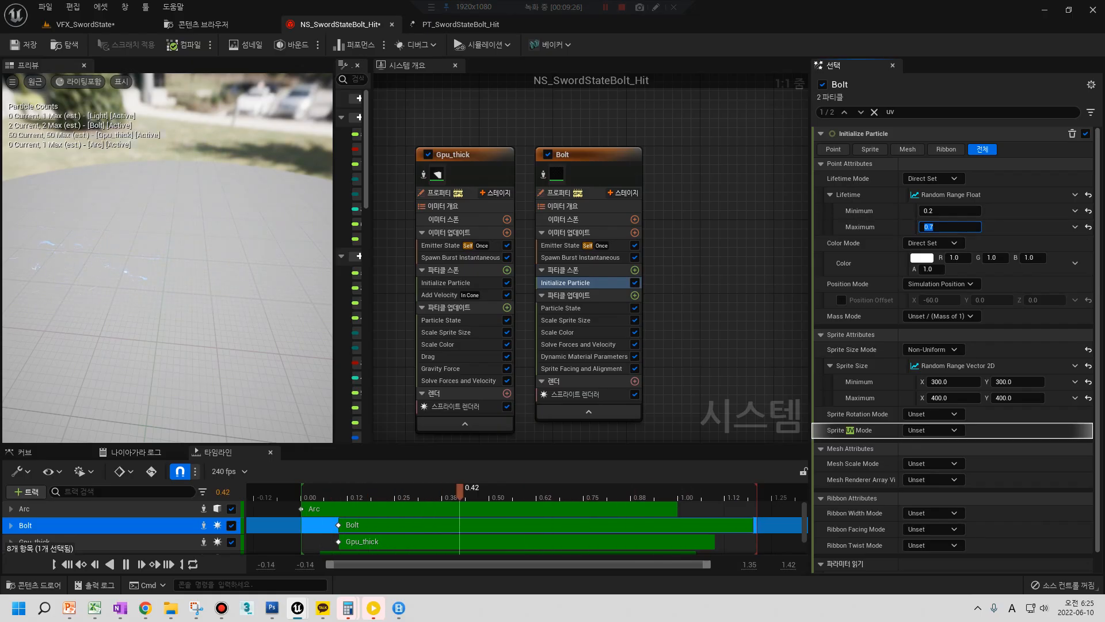
Set the key at time 1.0 on Bolt's Dist curve to 1.0 and return to the VFX_SwordState level
{"action": "left_click", "coordinate": [582, 356]}
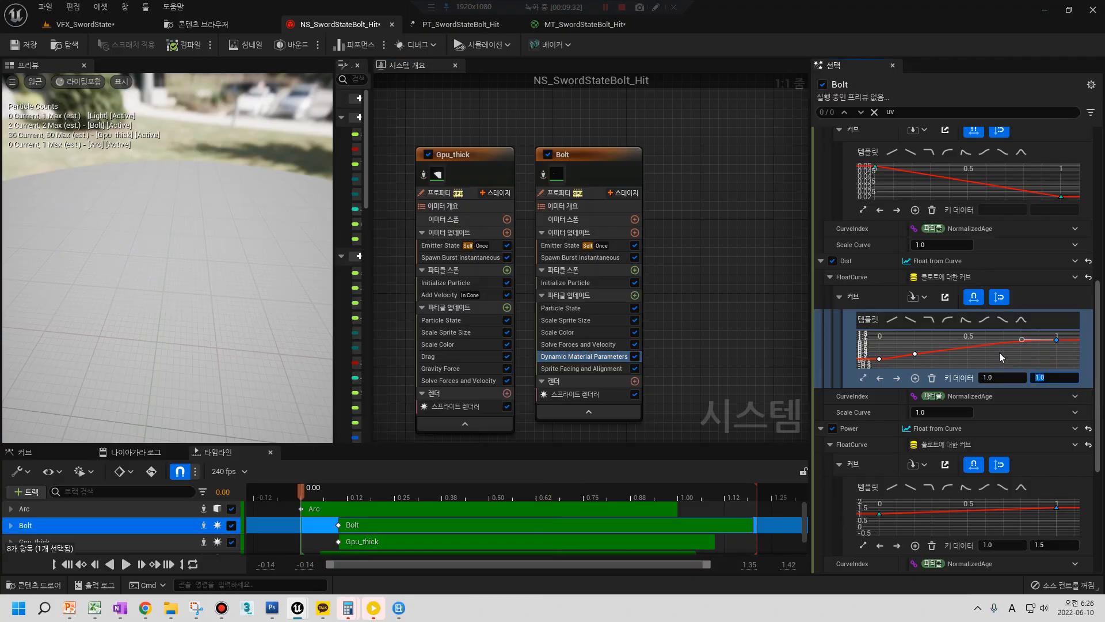
{"action": "left_click", "coordinate": [105, 32]}
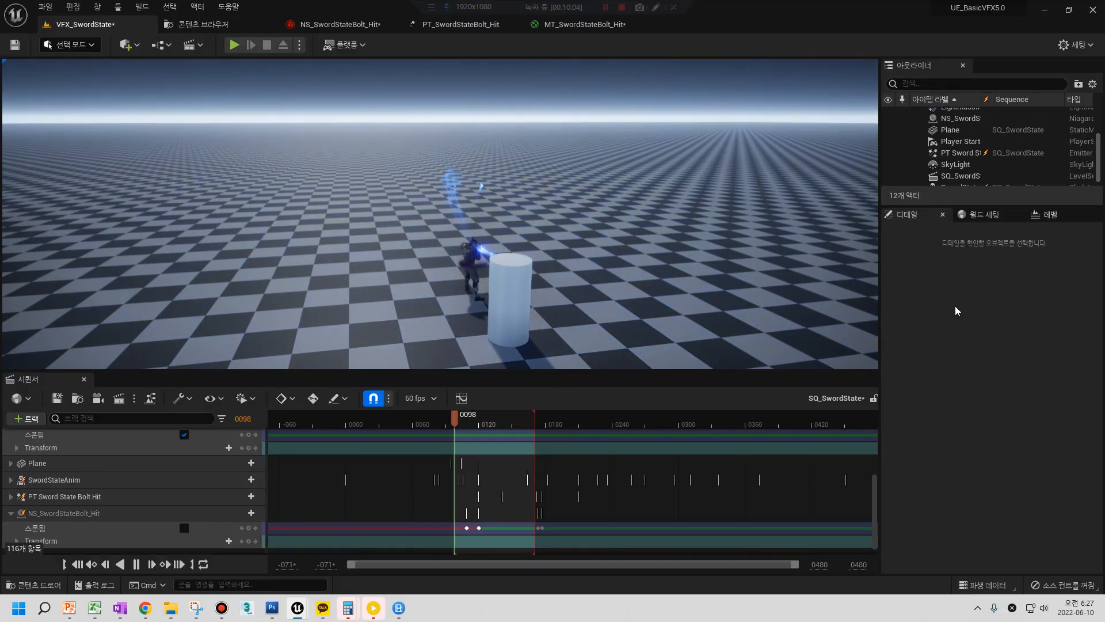
Play and scrub the sequence around frames 110 to 197, examining the hit effect on the cylinder from different angles
{"action": "key", "text": "space"}
{"action": "left_click_drag", "start_coordinate": [469, 423], "coordinate": [480, 425]}
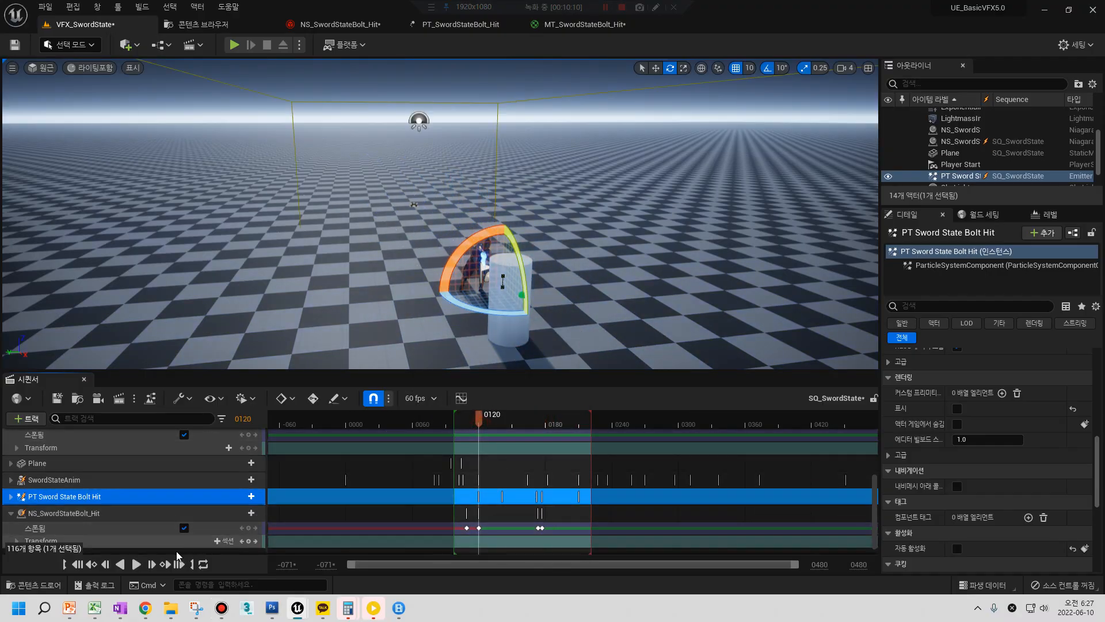
{"action": "left_click", "coordinate": [137, 565]}
{"action": "left_click", "coordinate": [137, 565]}
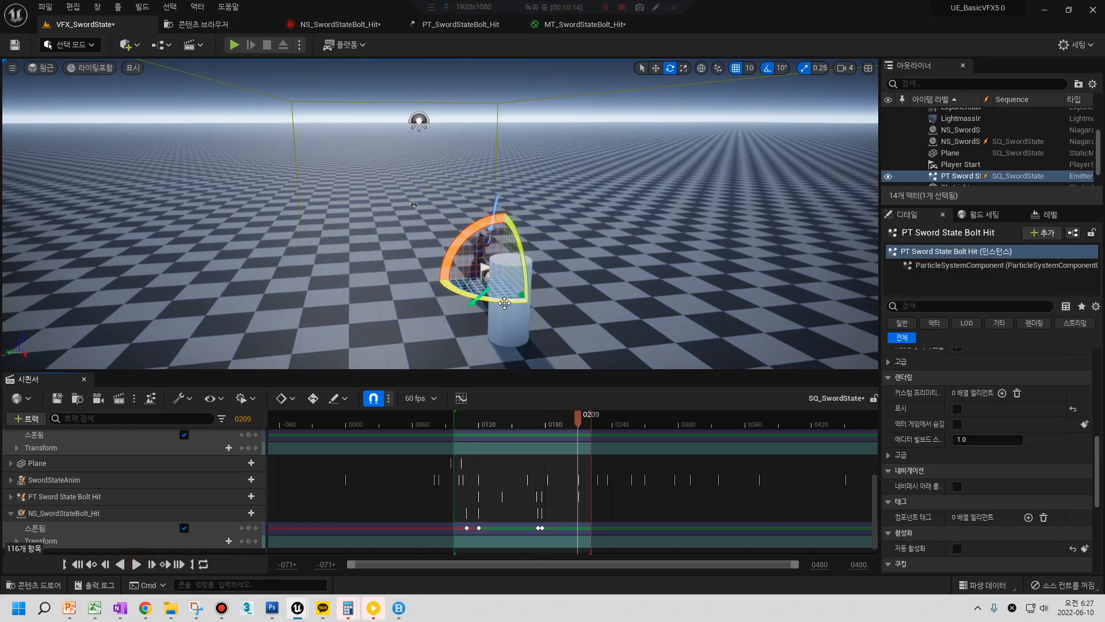
{"action": "right_click_drag", "start_coordinate": [506, 353], "coordinate": [459, 294]}
{"action": "left_click", "coordinate": [469, 419]}
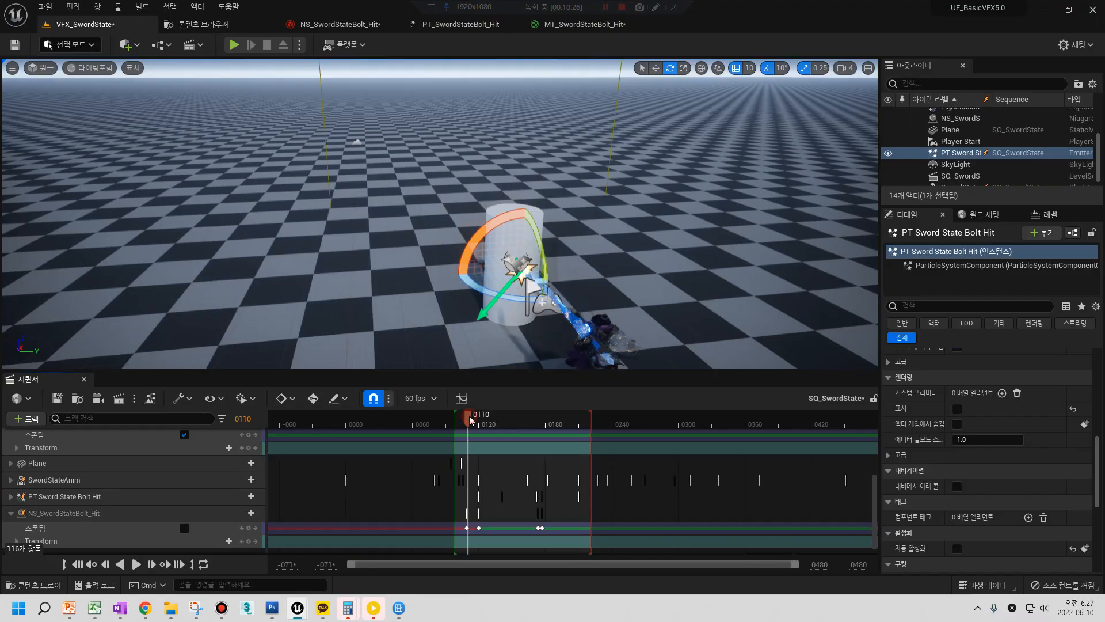
{"action": "left_click", "coordinate": [135, 563]}
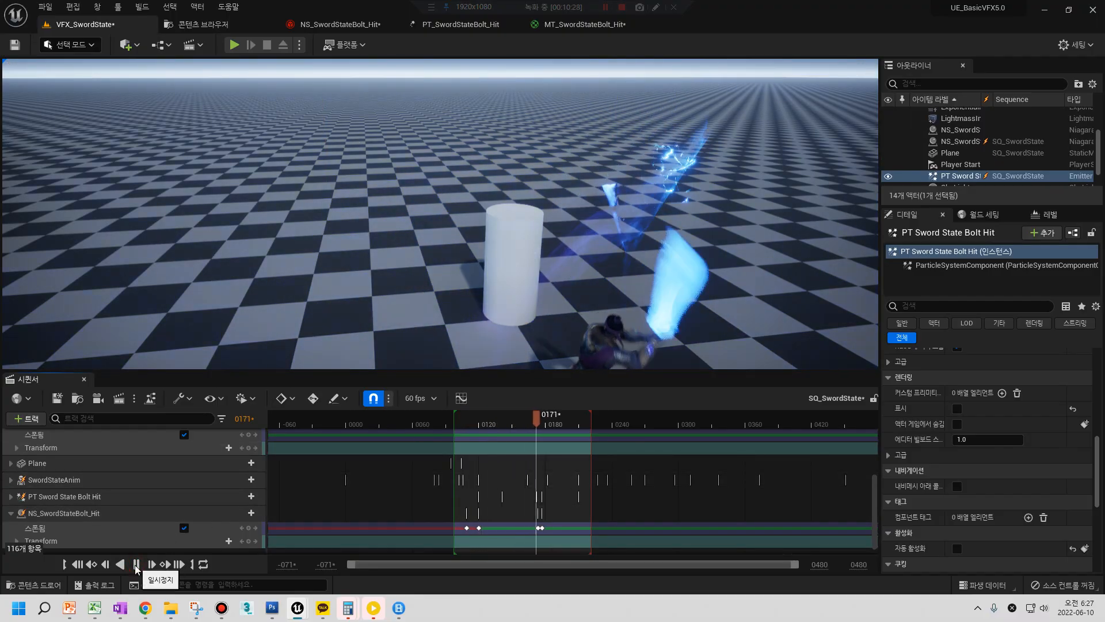
{"action": "right_click_drag", "start_coordinate": [454, 259], "coordinate": [364, 241]}
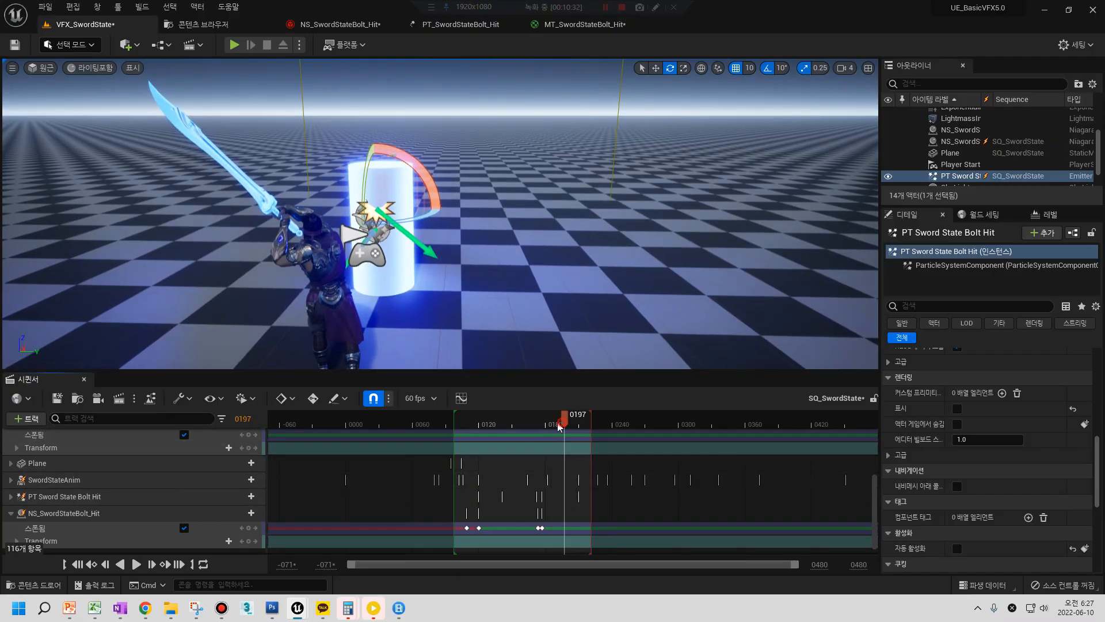
{"action": "left_click_drag", "start_coordinate": [563, 423], "coordinate": [553, 427]}
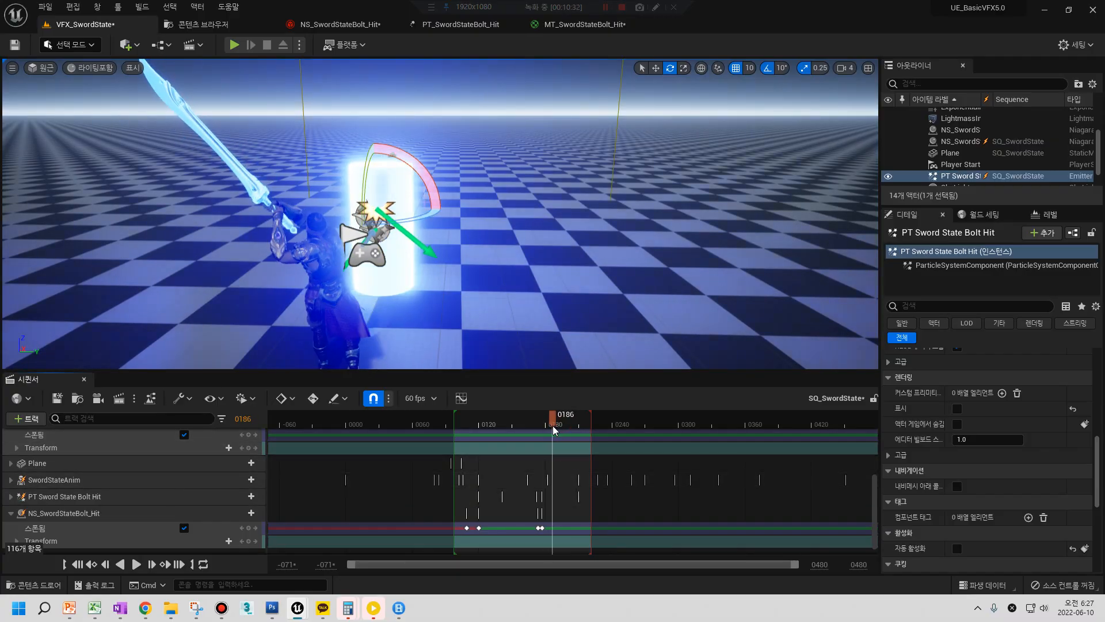
Select NS_SwordStateBolt_Hit in the sequence and toggle its scalability permission off and on to refresh the effect
{"action": "left_click", "coordinate": [63, 513]}
{"action": "scroll", "coordinate": [978, 444], "scroll_direction": "up", "scroll_amount": 10}
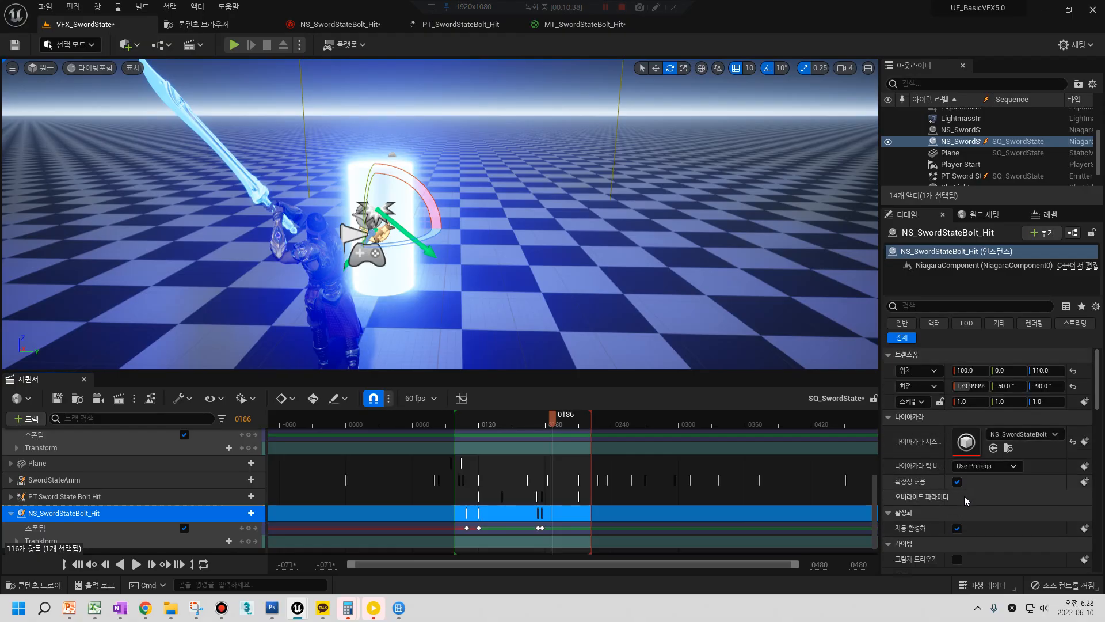
{"action": "left_click", "coordinate": [957, 482]}
{"action": "left_click", "coordinate": [957, 484]}
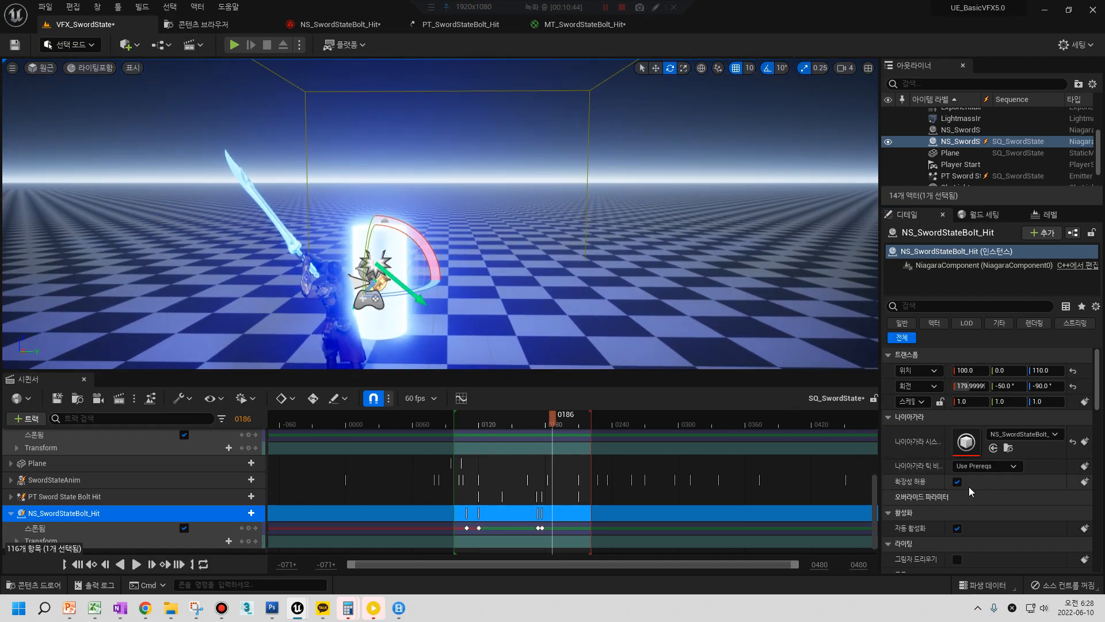
{"action": "left_click", "coordinate": [956, 483]}
{"action": "left_click", "coordinate": [956, 483]}
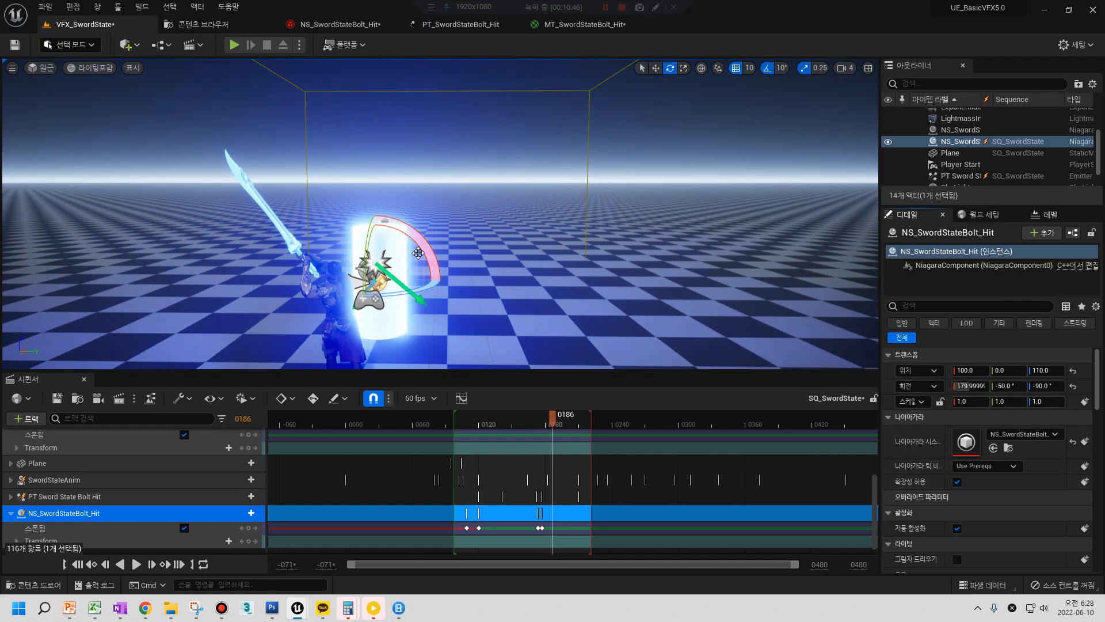
Rotate the NS_SwordStateBolt_Hit actor to about 0, -40 and 90 degrees and toggle its scalability permission to refresh the effect
{"action": "left_click_drag", "start_coordinate": [432, 264], "coordinate": [429, 254]}
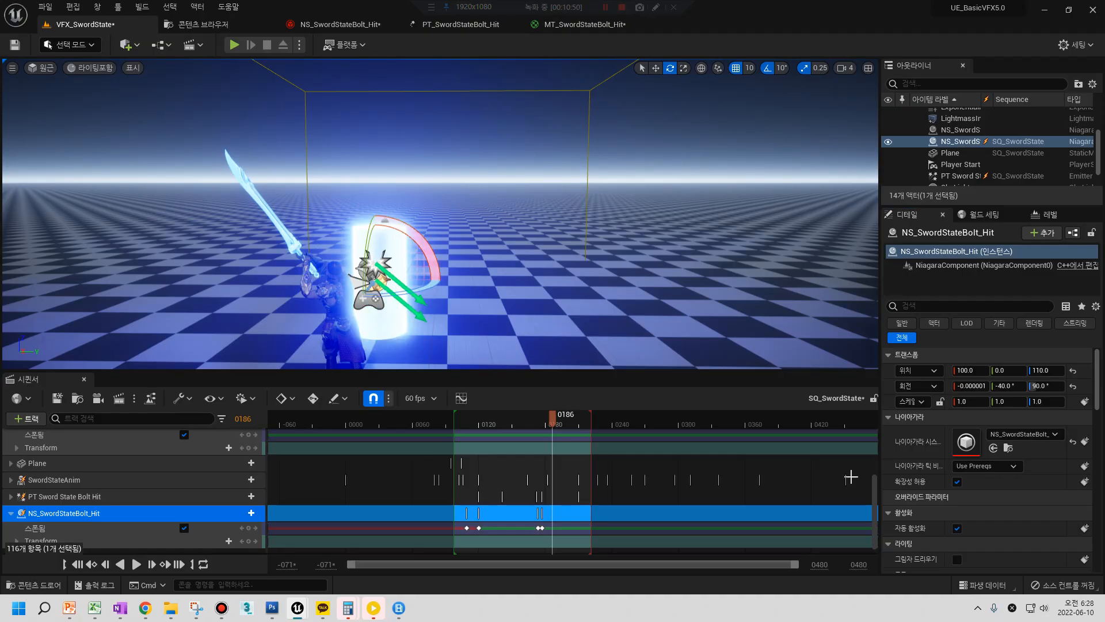
{"action": "left_click", "coordinate": [959, 484]}
{"action": "left_click", "coordinate": [959, 484]}
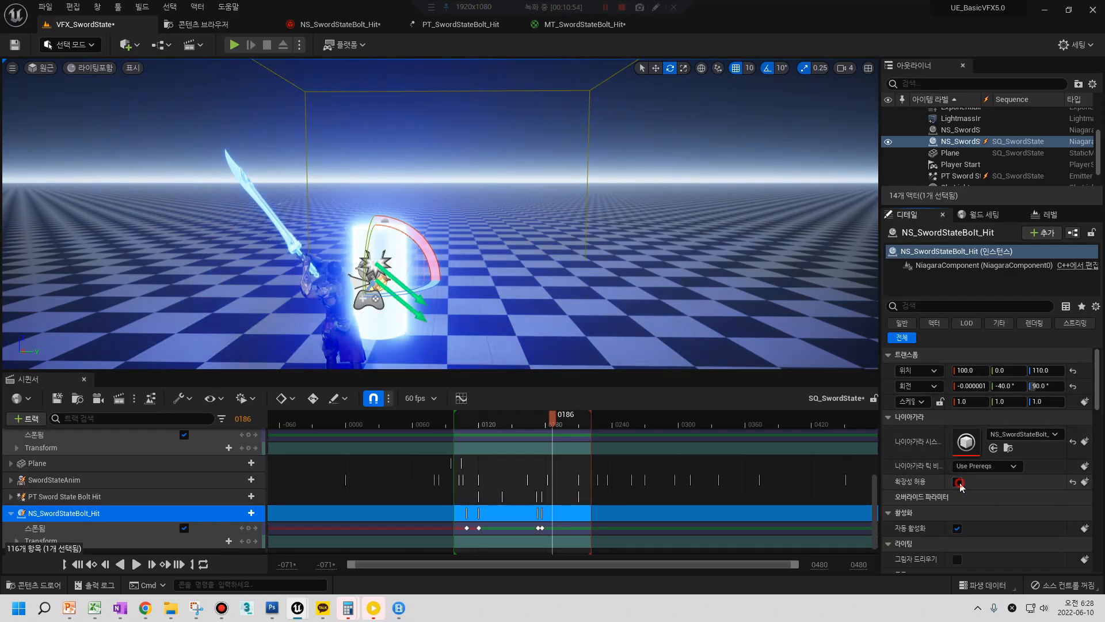
Toggle NS_SwordStateBolt_Hit's scalability permission and replay the sequence from the start, checking the effect from behind the character
{"action": "left_click", "coordinate": [957, 482]}
{"action": "right_click_drag", "start_coordinate": [443, 306], "coordinate": [446, 327]}
{"action": "key", "text": "w"}
{"action": "left_click", "coordinate": [79, 564]}
{"action": "left_click", "coordinate": [137, 564]}
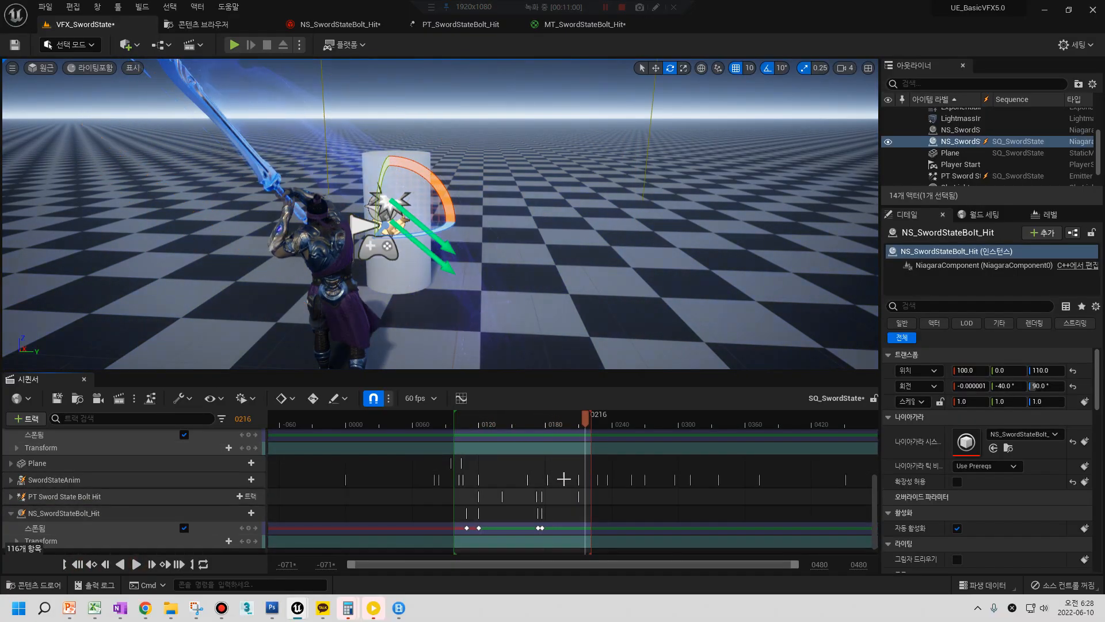
Undo the recent scalability and rotation edits on NS_SwordStateBolt_Hit
{"action": "key", "text": "ctrl+z"}
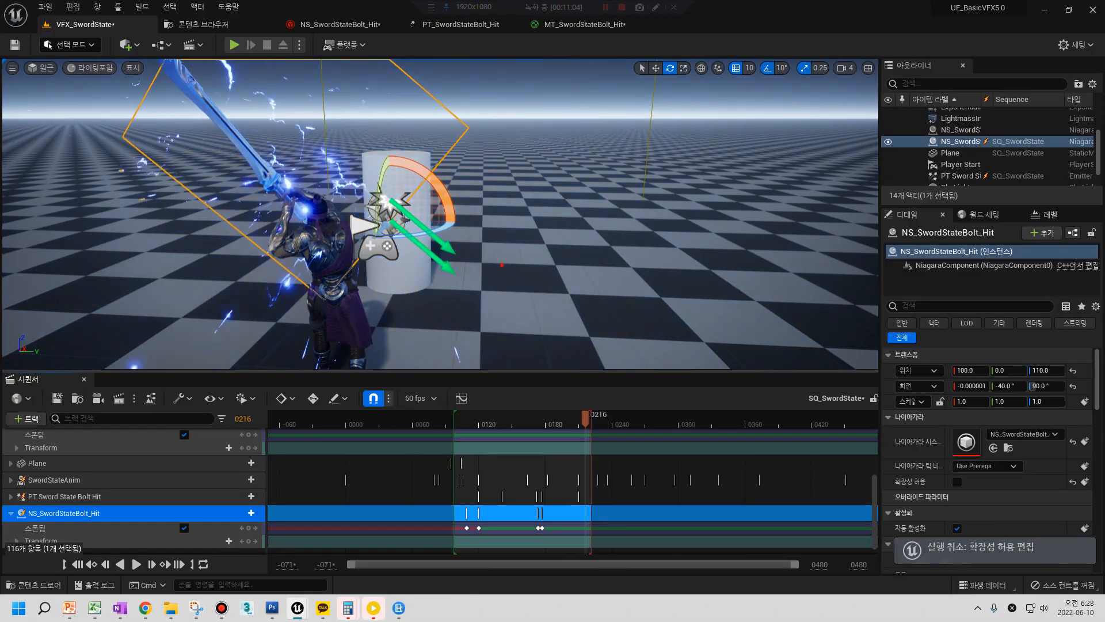
{"action": "left_click", "coordinate": [444, 307]}
{"action": "left_click_drag", "start_coordinate": [561, 419], "coordinate": [588, 437]}
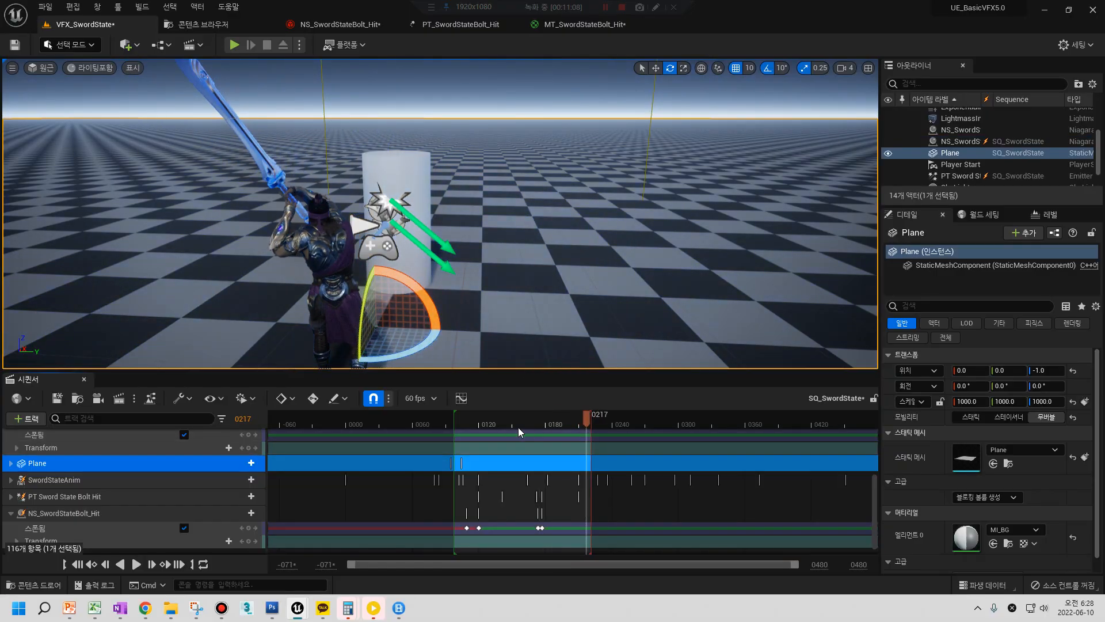
{"action": "key", "text": "ctrl+z"}
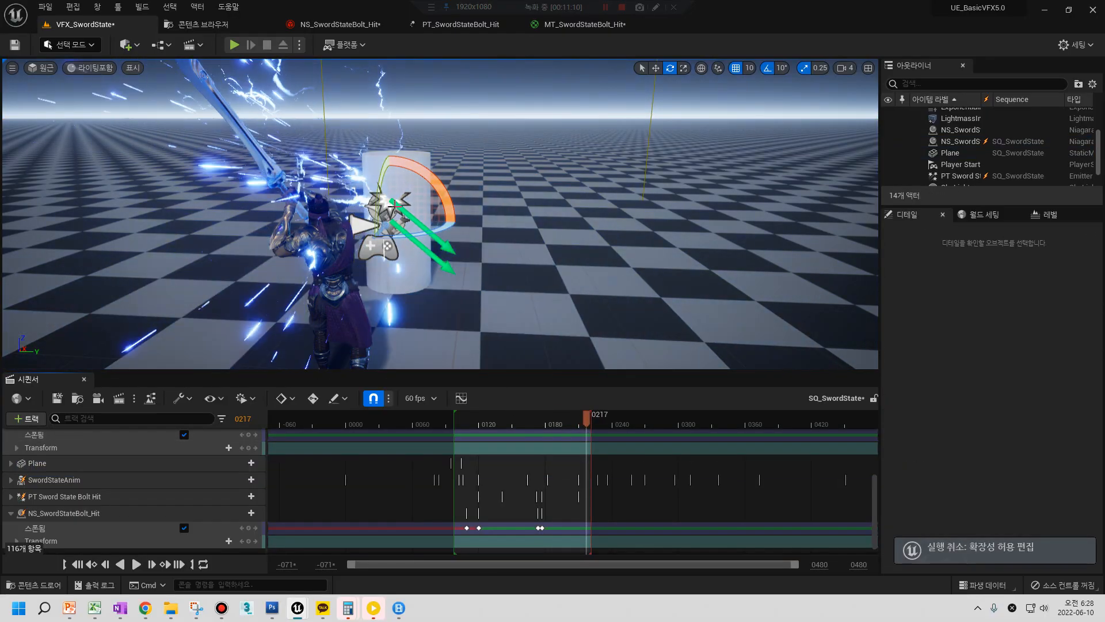
{"action": "key", "text": "ctrl+z"}
{"action": "key", "text": "ctrl+z"}
{"action": "key", "text": "ctrl+z"}
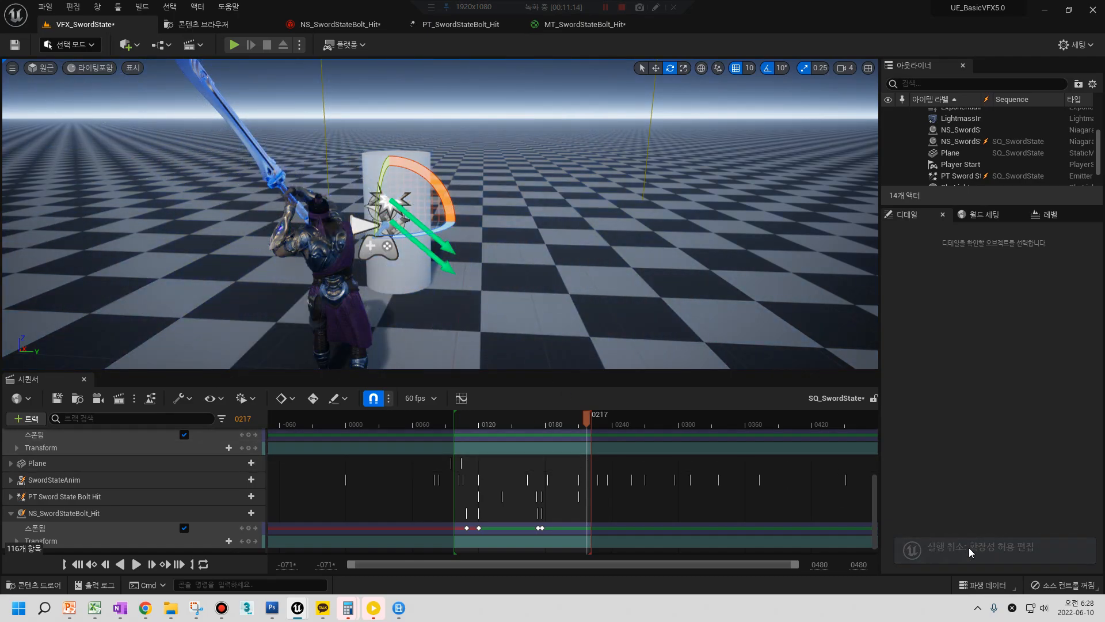
{"action": "left_click_drag", "start_coordinate": [554, 427], "coordinate": [499, 428]}
{"action": "mouse_move", "coordinate": [514, 318]}
{"action": "right_mouse_down"}
{"action": "mouse_move", "coordinate": [504, 312]}
{"action": "mouse_move", "coordinate": [522, 324]}
{"action": "right_mouse_up"}
{"action": "key", "text": "ctrl+z"}
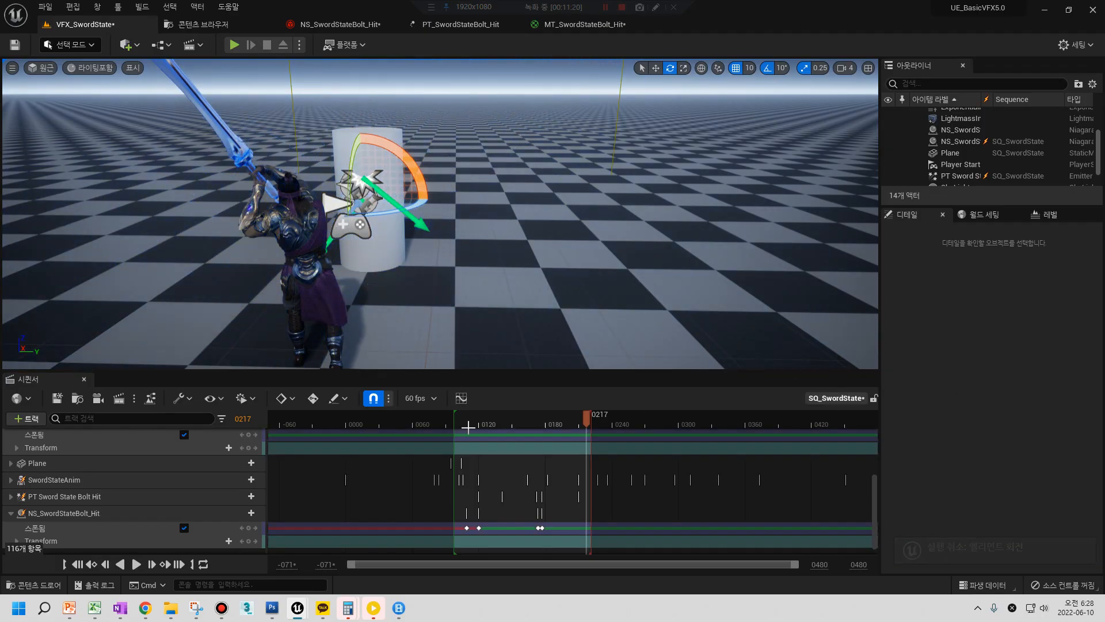
Select NS_SwordStateBolt_Hit, switch its scalability permission on to refresh the effect and scrub the sequence to frame 162
{"action": "left_click", "coordinate": [103, 526]}
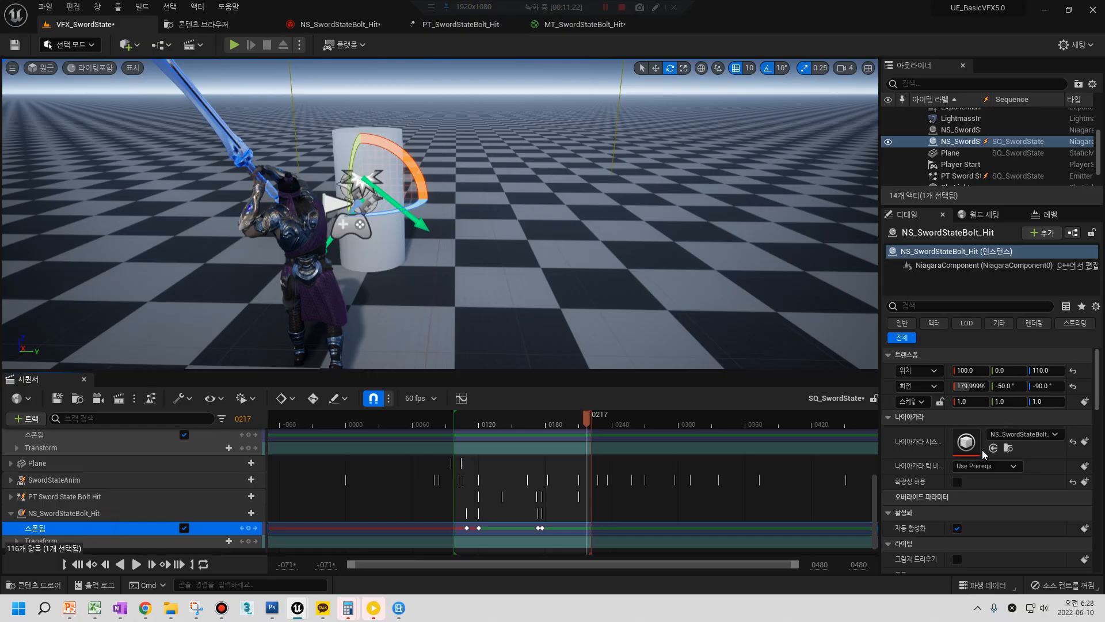
{"action": "left_click", "coordinate": [957, 528]}
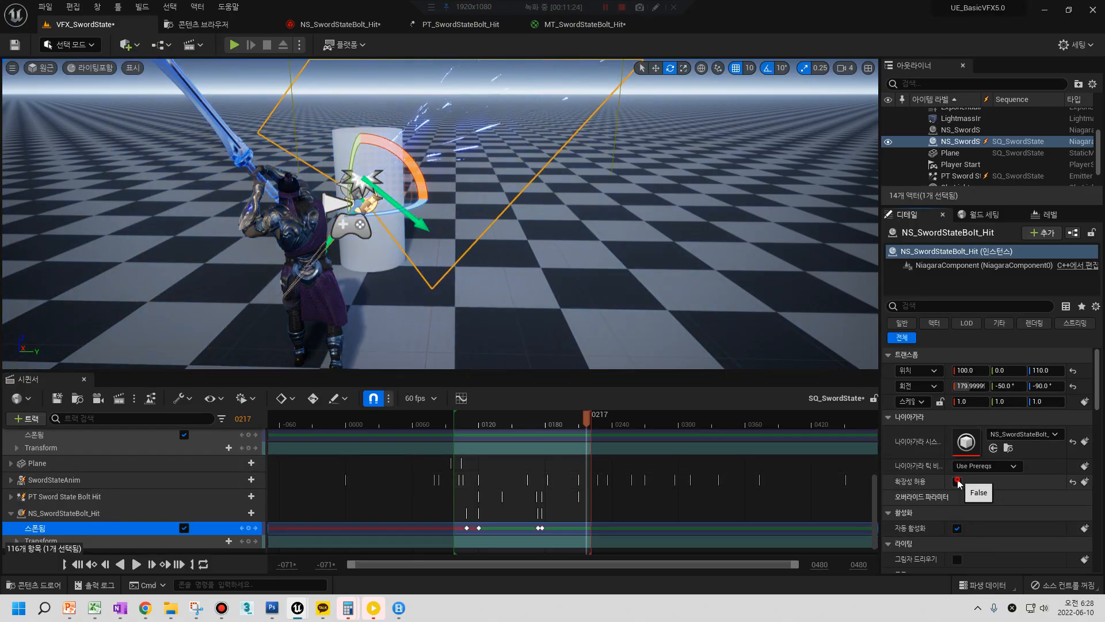
{"action": "left_click", "coordinate": [957, 481]}
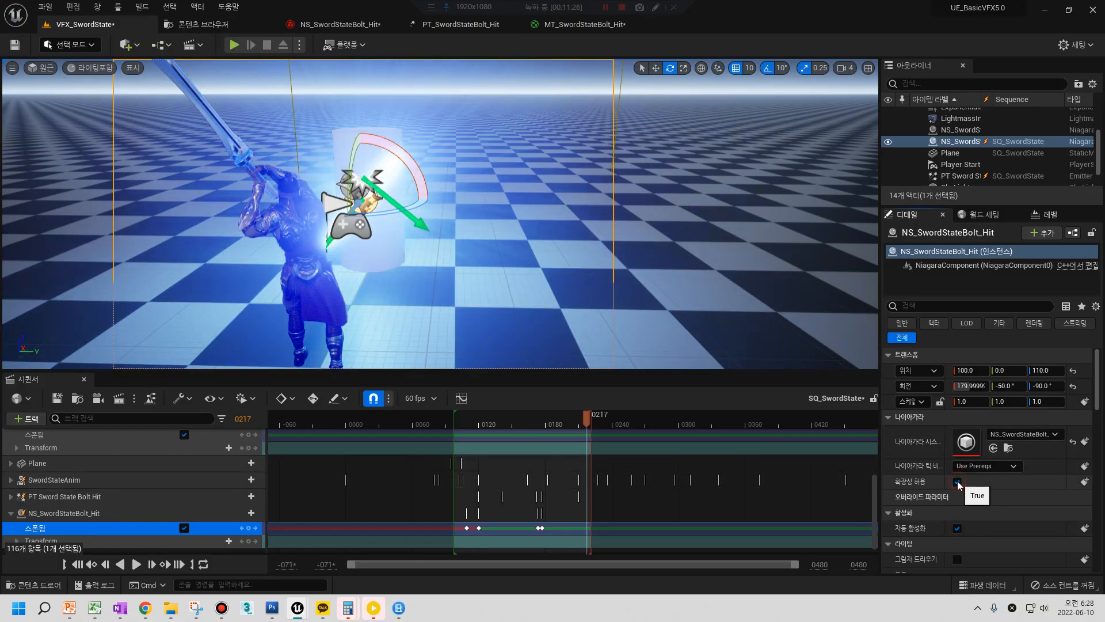
{"action": "right_click_drag", "start_coordinate": [460, 300], "coordinate": [465, 269]}
{"action": "left_click_drag", "start_coordinate": [483, 419], "coordinate": [526, 422]}
Expand NS_SwordStateBolt_Hit's Transform rotation channels in the sequence and key roll, pitch and yaw at frame 173
{"action": "scroll", "coordinate": [39, 519], "scroll_direction": "down", "scroll_amount": 1}
{"action": "left_click", "coordinate": [17, 530]}
{"action": "scroll", "coordinate": [23, 524], "scroll_direction": "down", "scroll_amount": 2}
{"action": "left_click", "coordinate": [22, 520]}
{"action": "scroll", "coordinate": [69, 506], "scroll_direction": "down", "scroll_amount": 2}
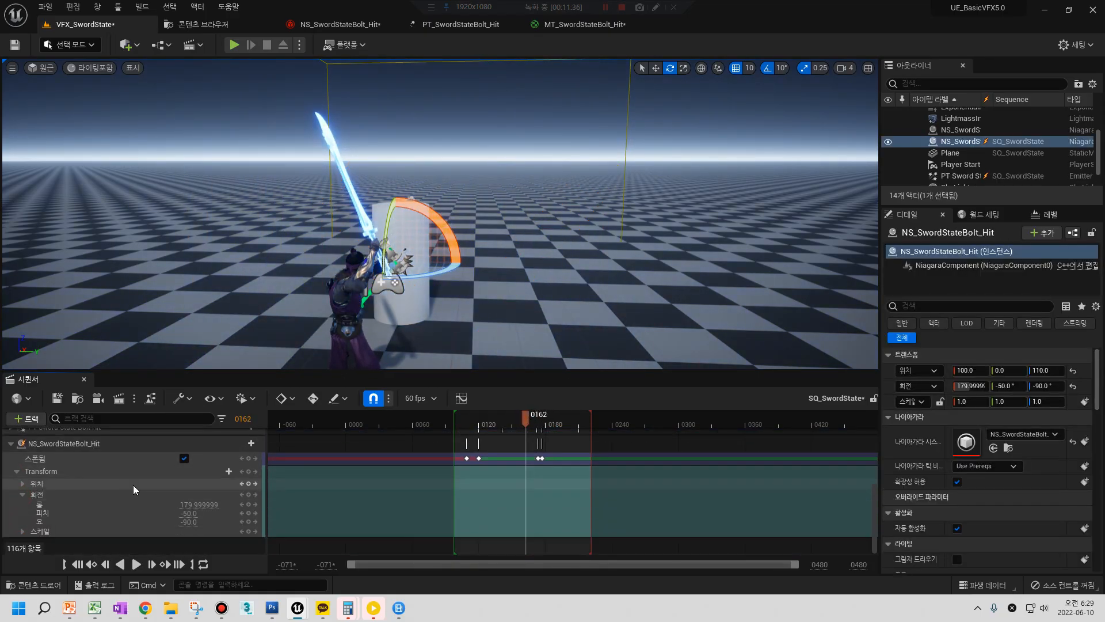
{"action": "left_click", "coordinate": [156, 514]}
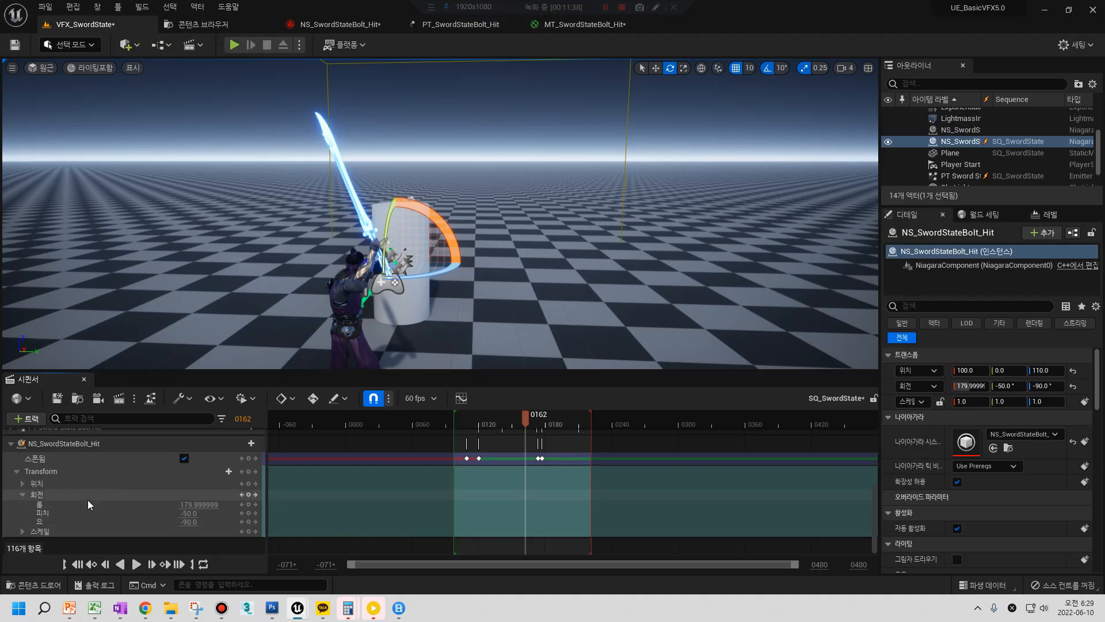
{"action": "mouse_move", "coordinate": [525, 417]}
{"action": "left_mouse_down"}
{"action": "mouse_move", "coordinate": [481, 427]}
{"action": "mouse_move", "coordinate": [539, 428]}
{"action": "left_mouse_up"}
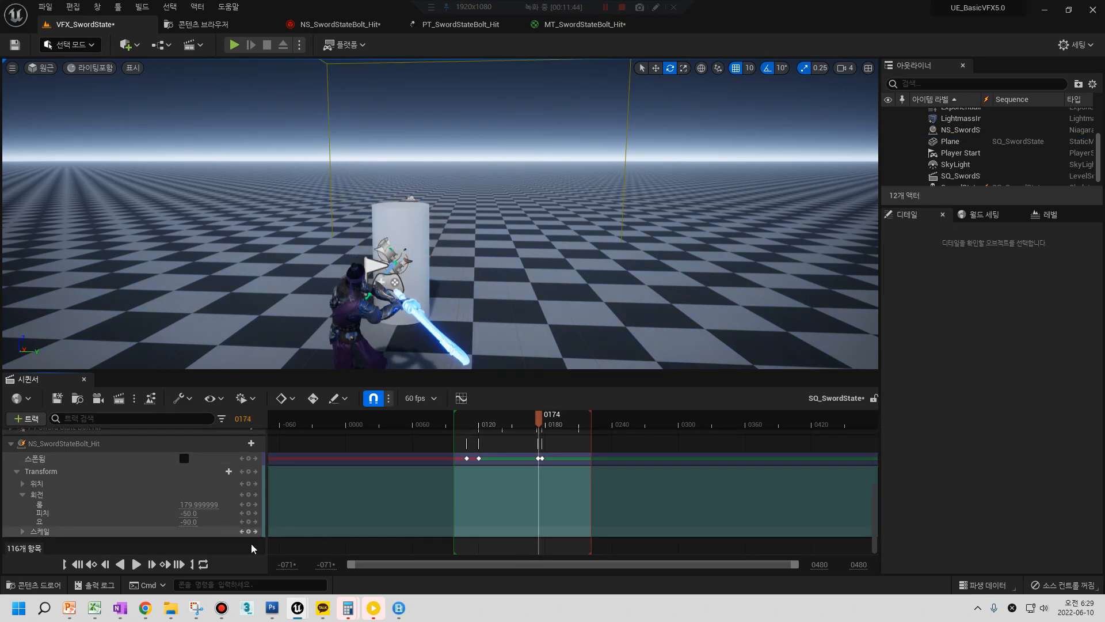
{"action": "left_click_drag", "start_coordinate": [355, 564], "coordinate": [518, 561]}
{"action": "right_click_drag", "start_coordinate": [426, 490], "coordinate": [592, 473]}
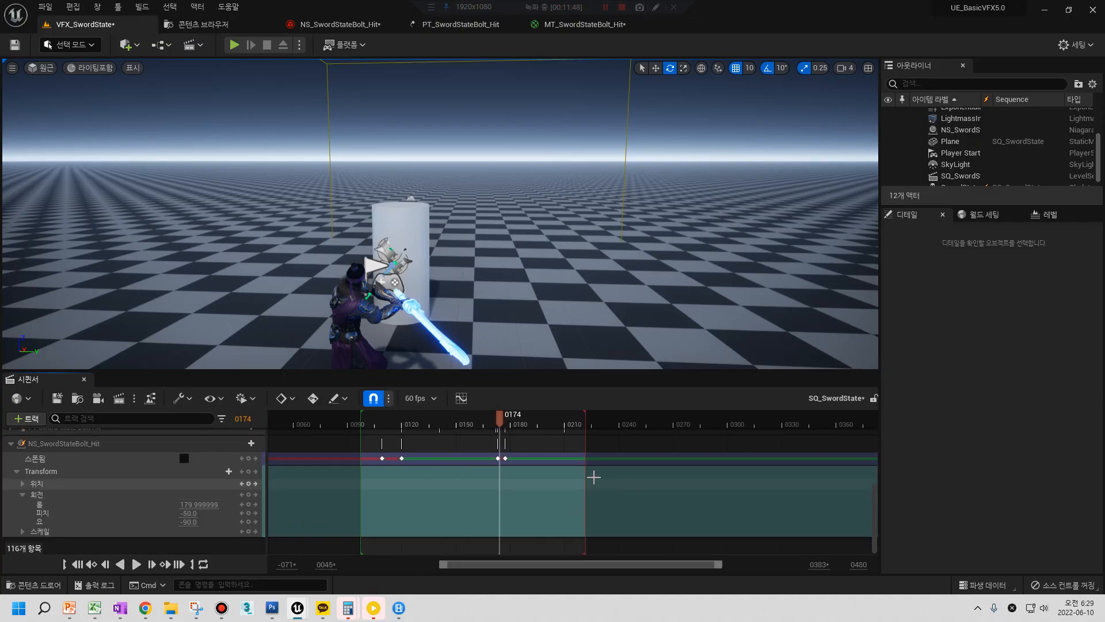
{"action": "left_click", "coordinate": [498, 425]}
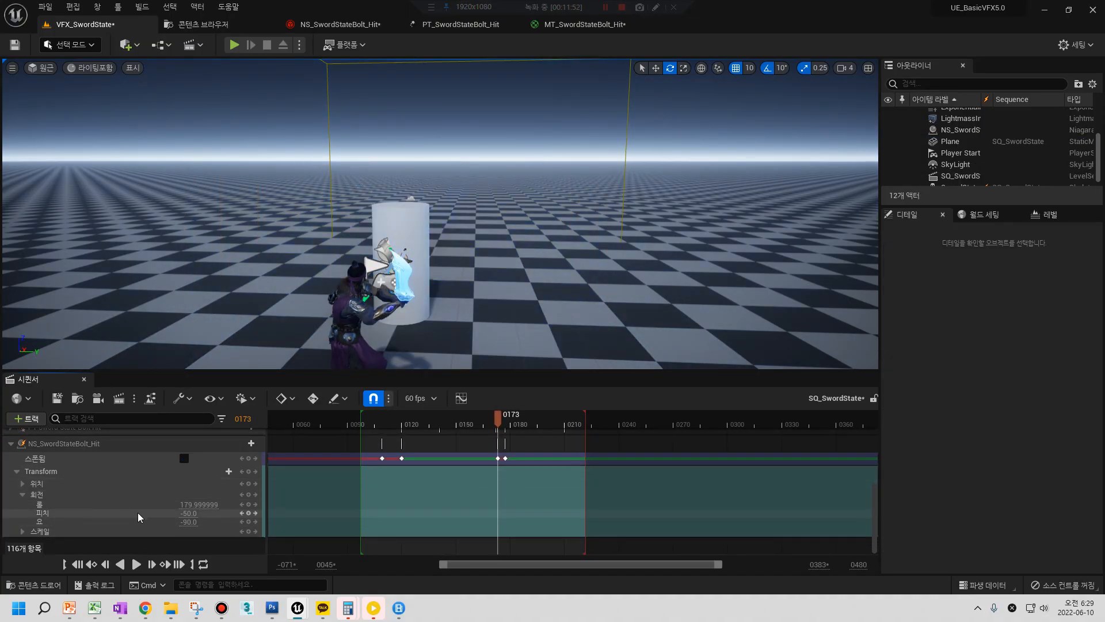
{"action": "left_click", "coordinate": [249, 504]}
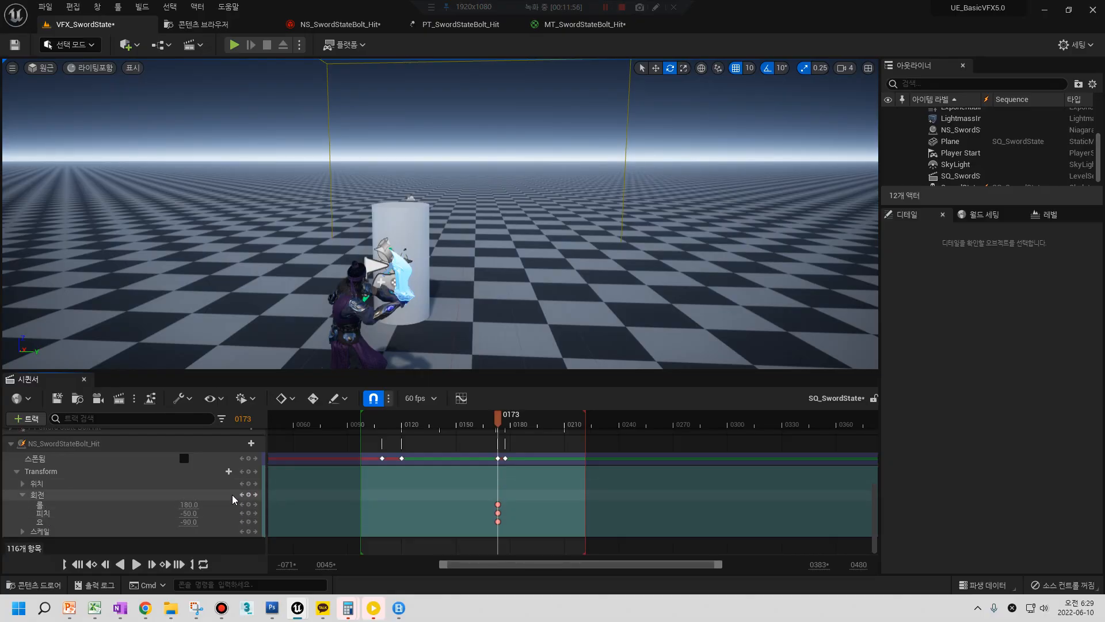
Move to frame 175 and try to select the sequence's NS_SwordStateBolt_Hit actor for rotating
{"action": "left_click", "coordinate": [504, 422]}
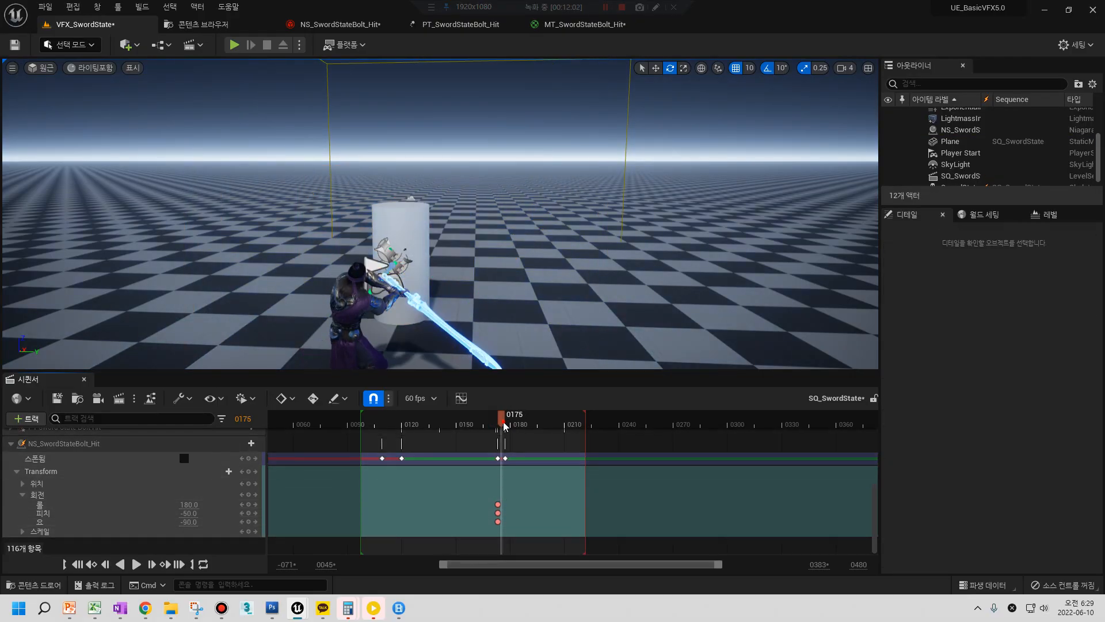
{"action": "key", "text": "Left"}
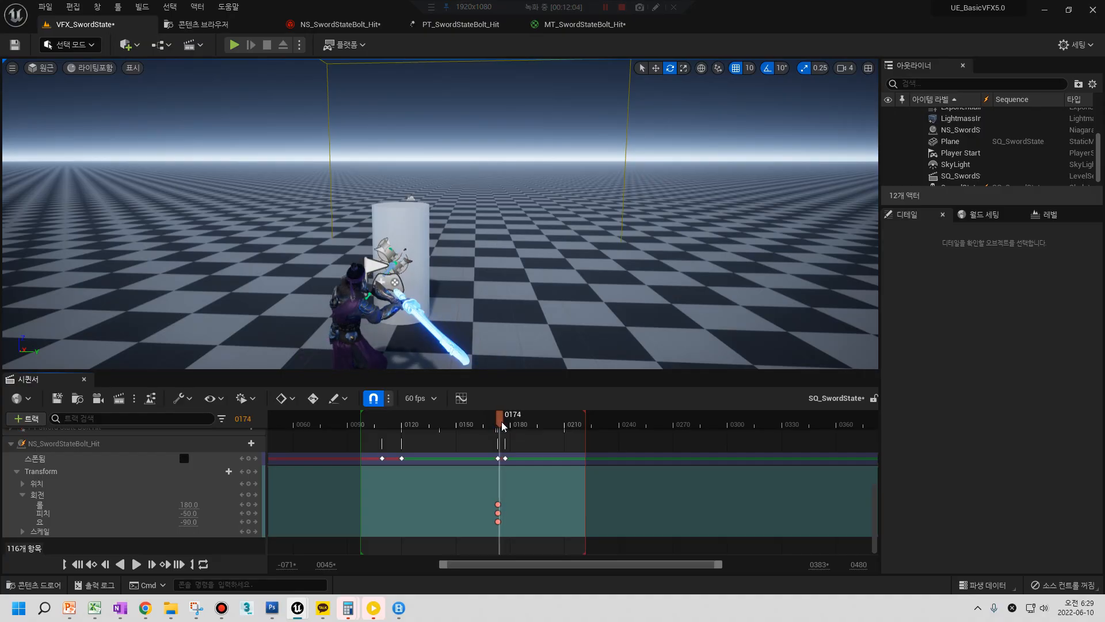
{"action": "key", "text": "Right"}
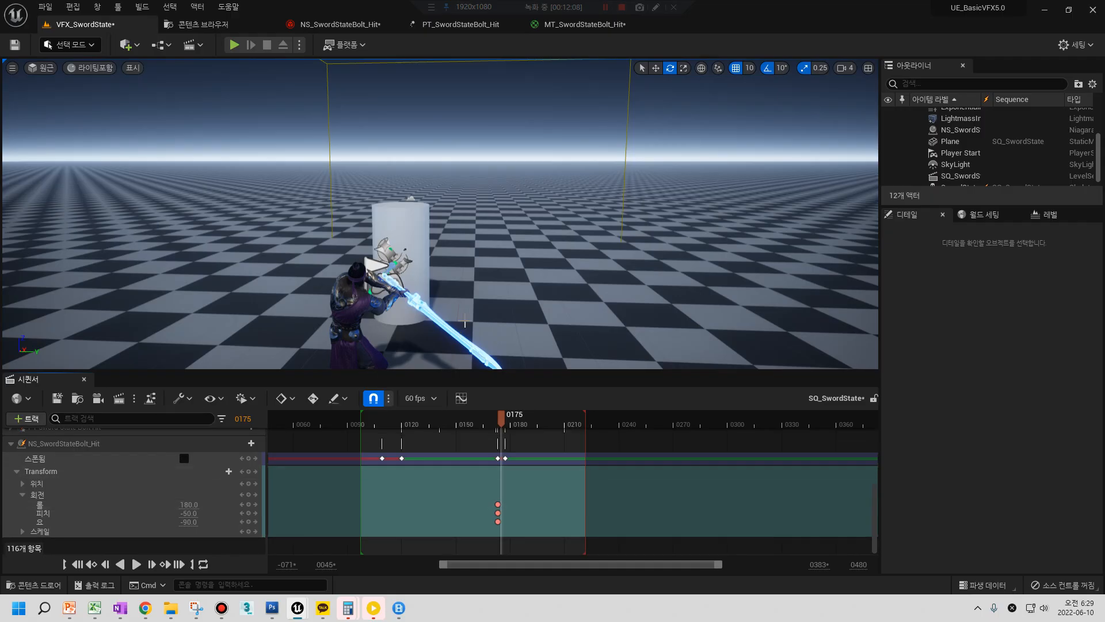
{"action": "left_click", "coordinate": [42, 495]}
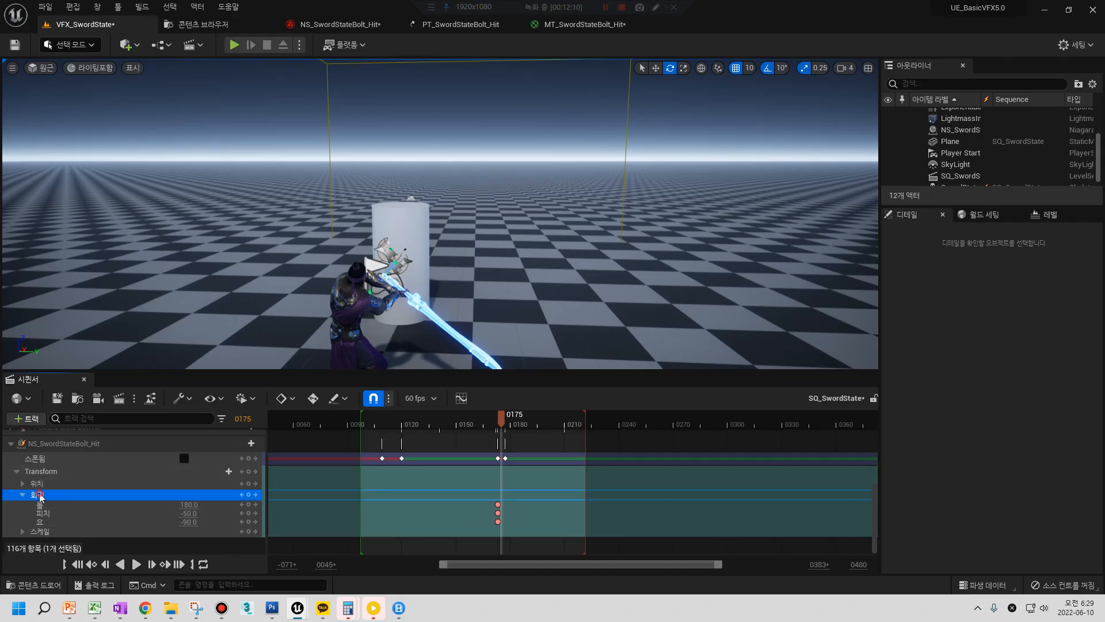
{"action": "left_click", "coordinate": [63, 444]}
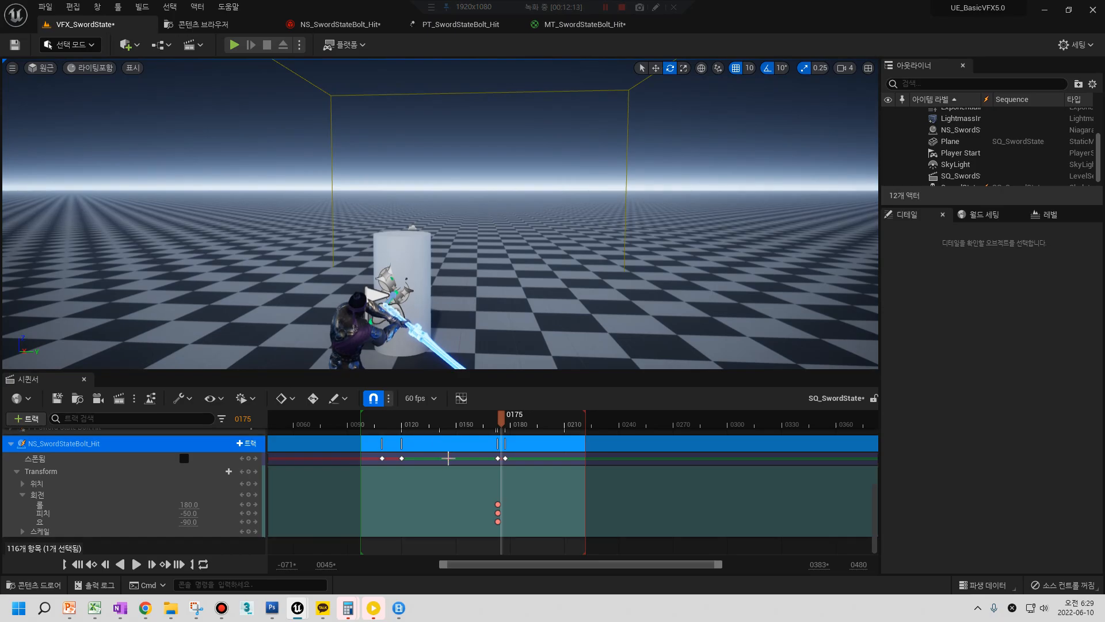
{"action": "right_click_drag", "start_coordinate": [477, 259], "coordinate": [426, 356]}
{"action": "key", "text": "e"}
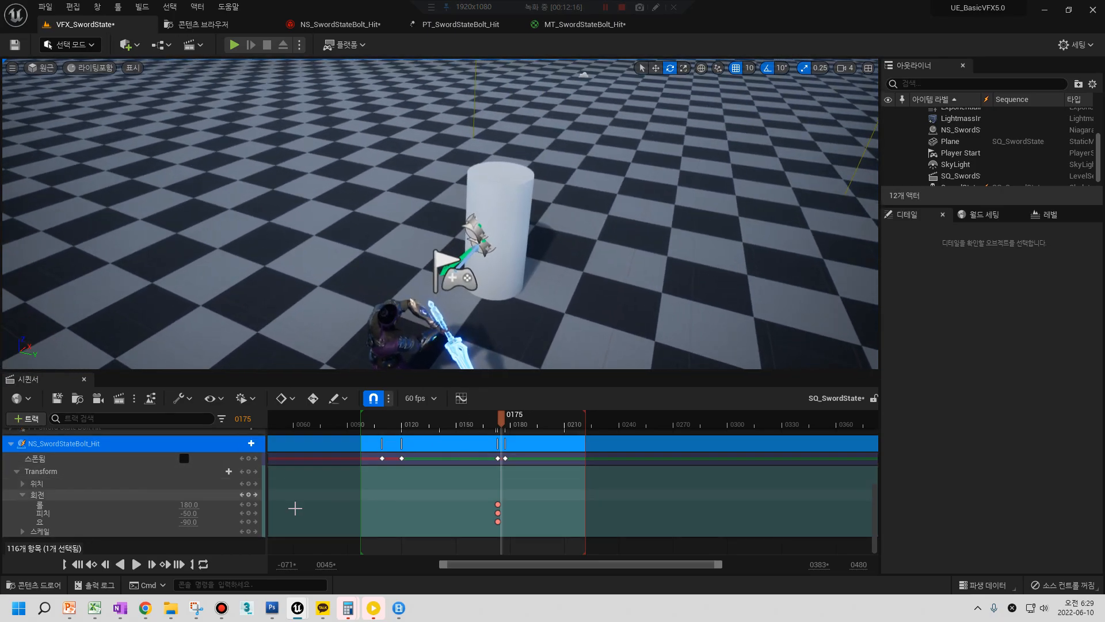
{"action": "left_click", "coordinate": [46, 505]}
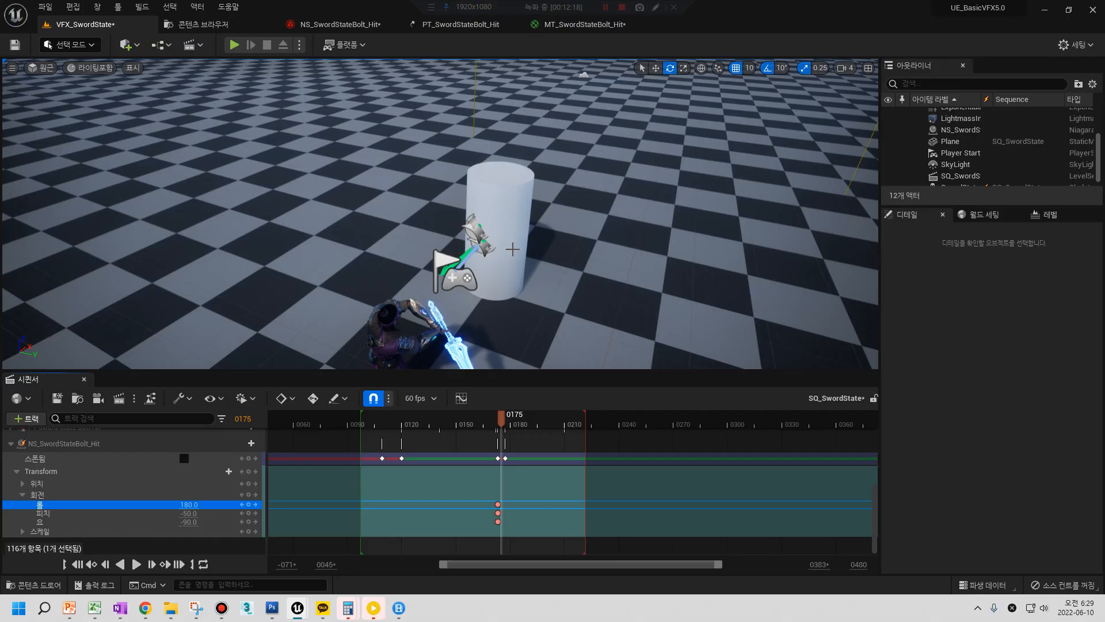
{"action": "left_click", "coordinate": [478, 232]}
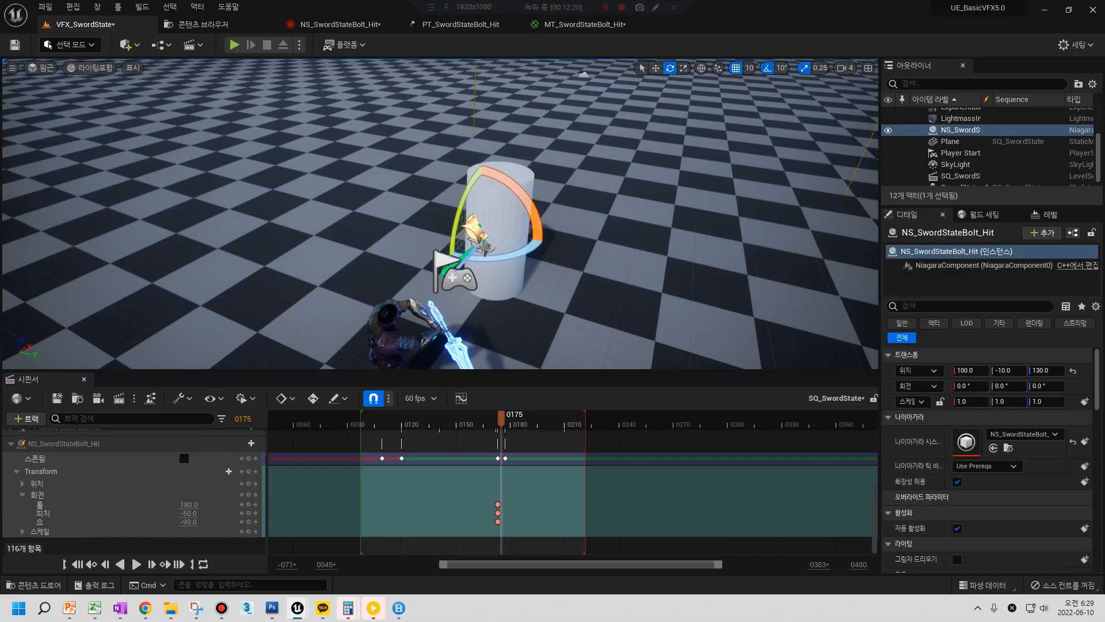
{"action": "left_click", "coordinate": [194, 447]}
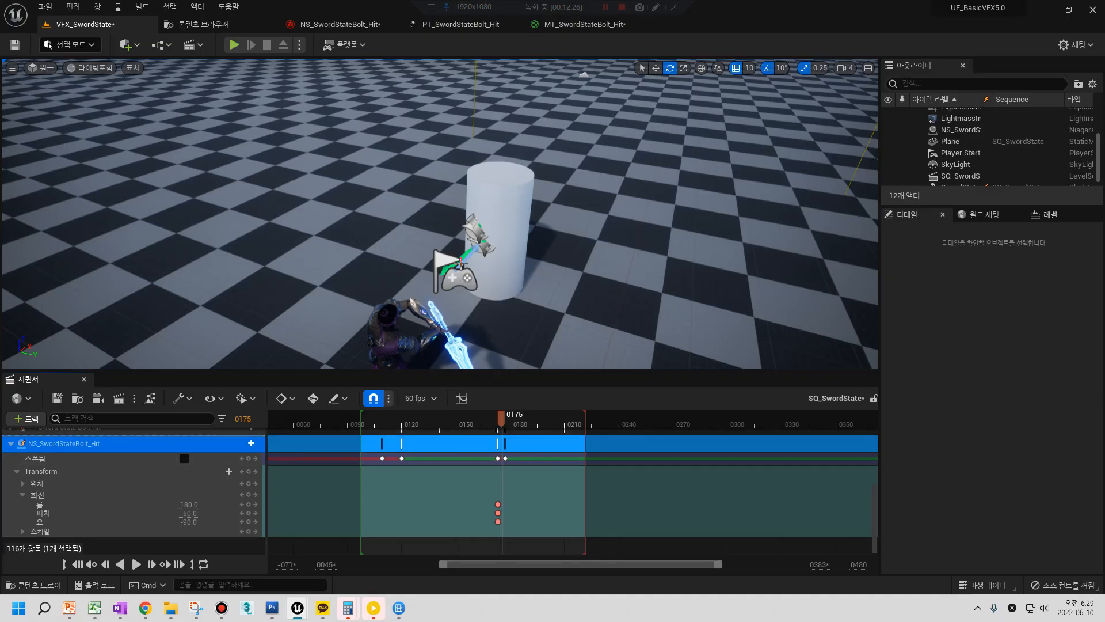
Move to frame 185 and select NS_SwordStateBolt_Hit's rotation track, bringing the cylinder and its rotation gizmo into close view
{"action": "left_click_drag", "start_coordinate": [500, 424], "coordinate": [519, 424]}
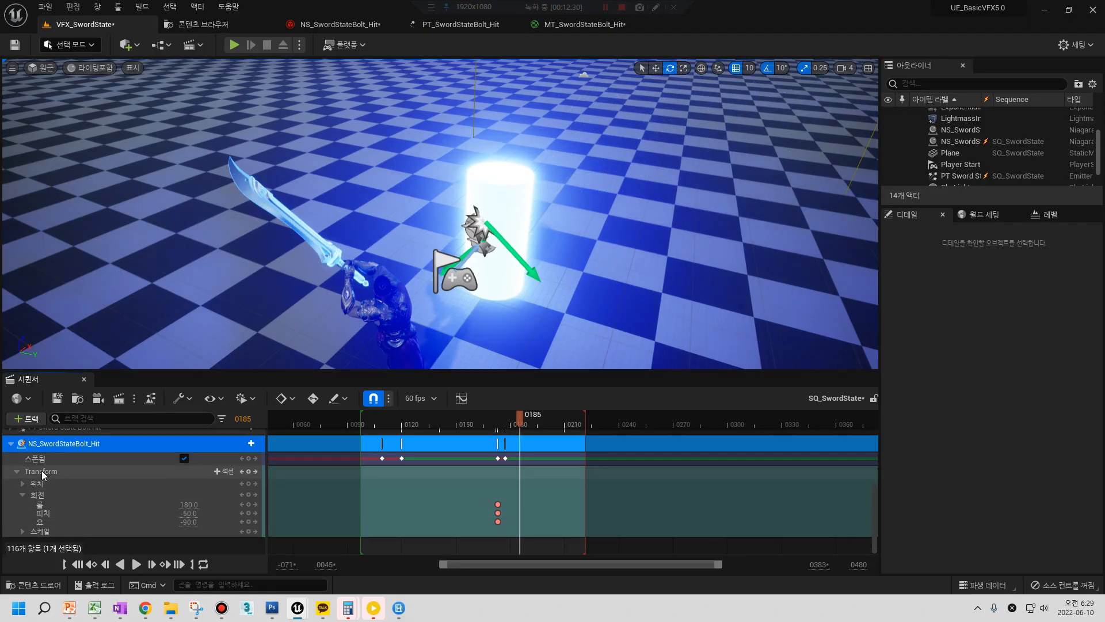
{"action": "left_click", "coordinate": [37, 495]}
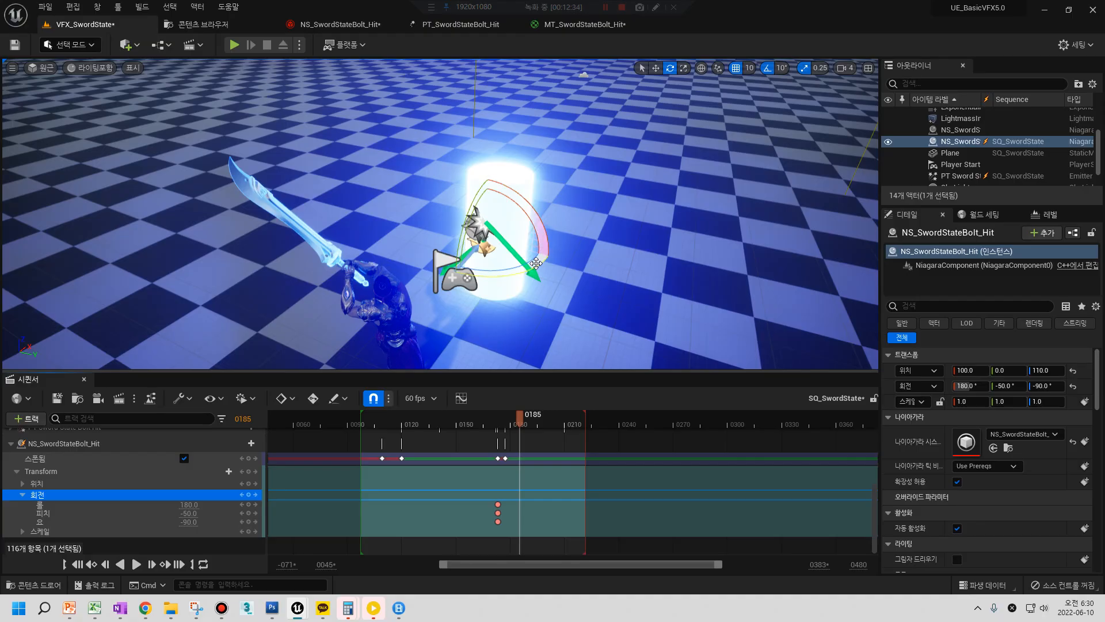
{"action": "mouse_move", "coordinate": [493, 269]}
{"action": "right_mouse_down"}
{"action": "mouse_move", "coordinate": [553, 247]}
{"action": "mouse_move", "coordinate": [506, 230]}
{"action": "mouse_move", "coordinate": [493, 269]}
{"action": "right_mouse_up"}
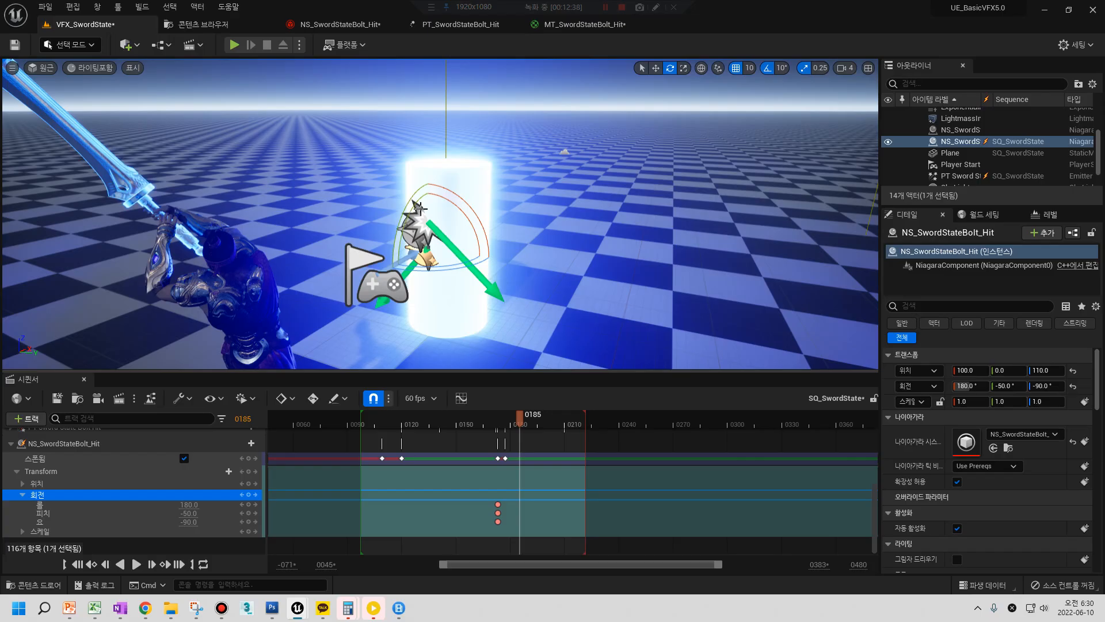
Try rotating NS_SwordStateBolt_Hit in the viewport, undo the trial rotation and reselect its main track
{"action": "left_click_drag", "start_coordinate": [477, 213], "coordinate": [519, 244]}
{"action": "key", "text": "ctrl+z"}
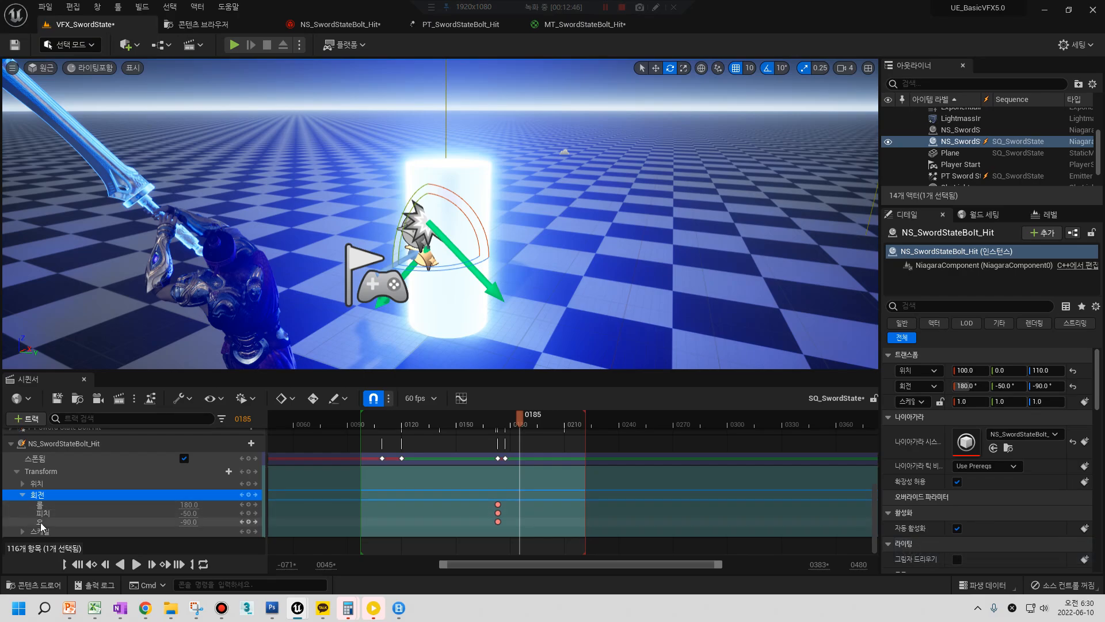
{"action": "left_click", "coordinate": [138, 443]}
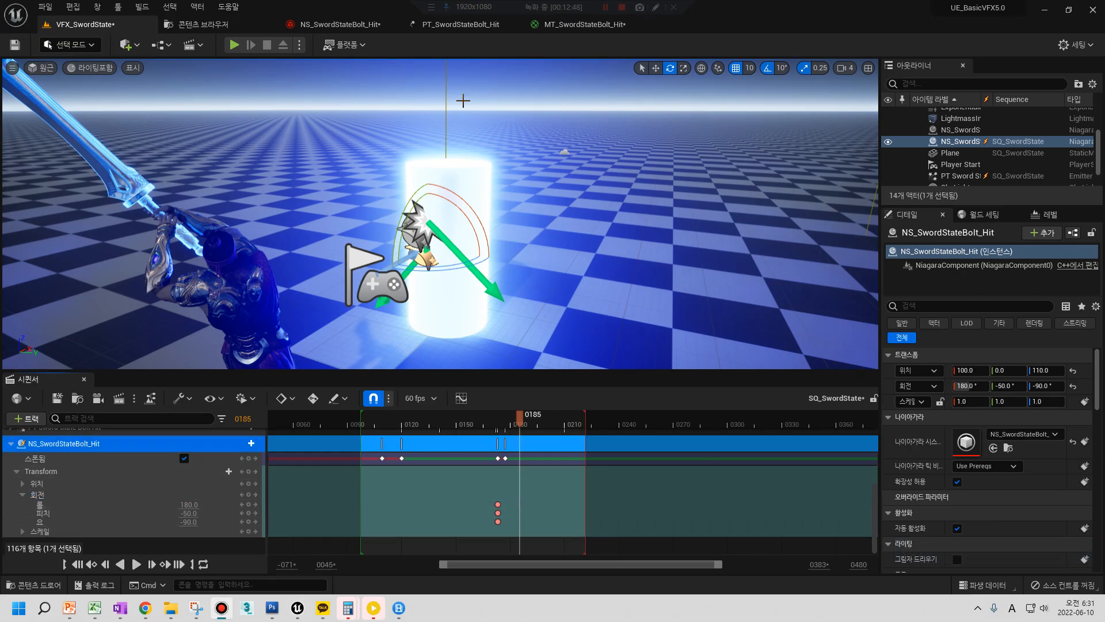
{"action": "left_click", "coordinate": [655, 8]}
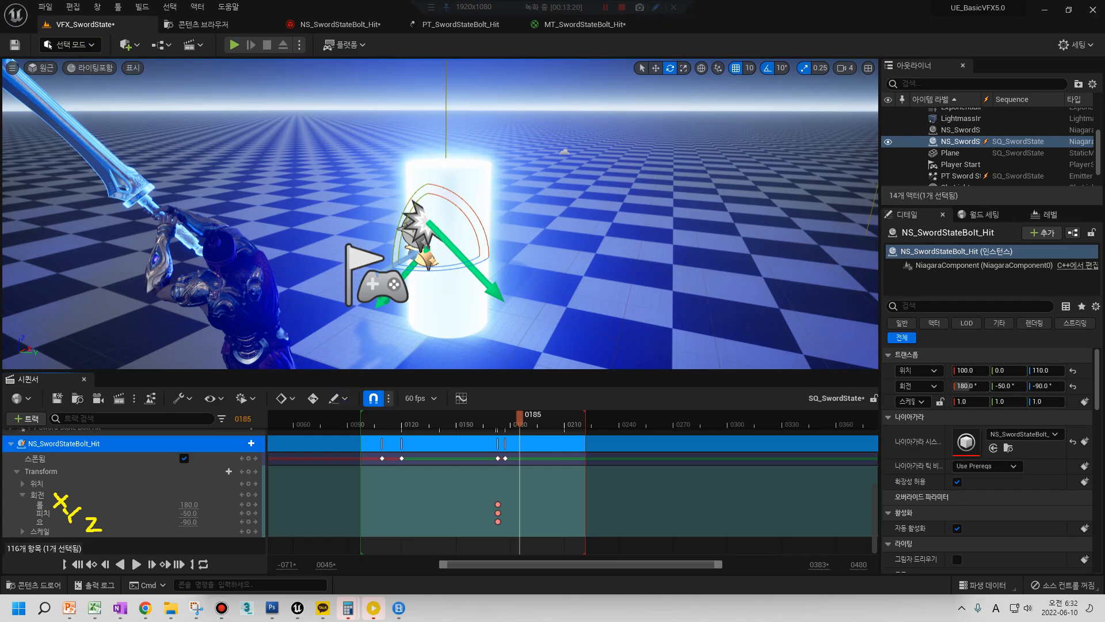
{"action": "key", "text": "Escape"}
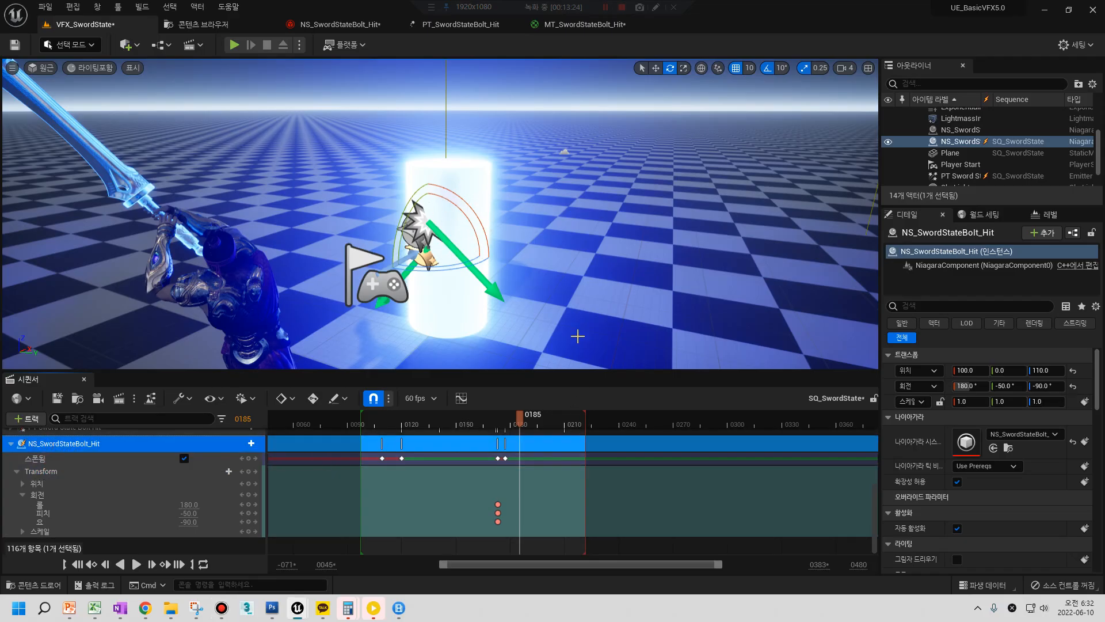
Switch the rotation gizmo to local space and compare its axes on NS_SwordStateBolt_Hit and PT Sword State Bolt Hit
{"action": "mouse_move", "coordinate": [501, 199]}
{"action": "right_mouse_down"}
{"action": "mouse_move", "coordinate": [481, 203]}
{"action": "mouse_move", "coordinate": [501, 199]}
{"action": "right_mouse_up"}
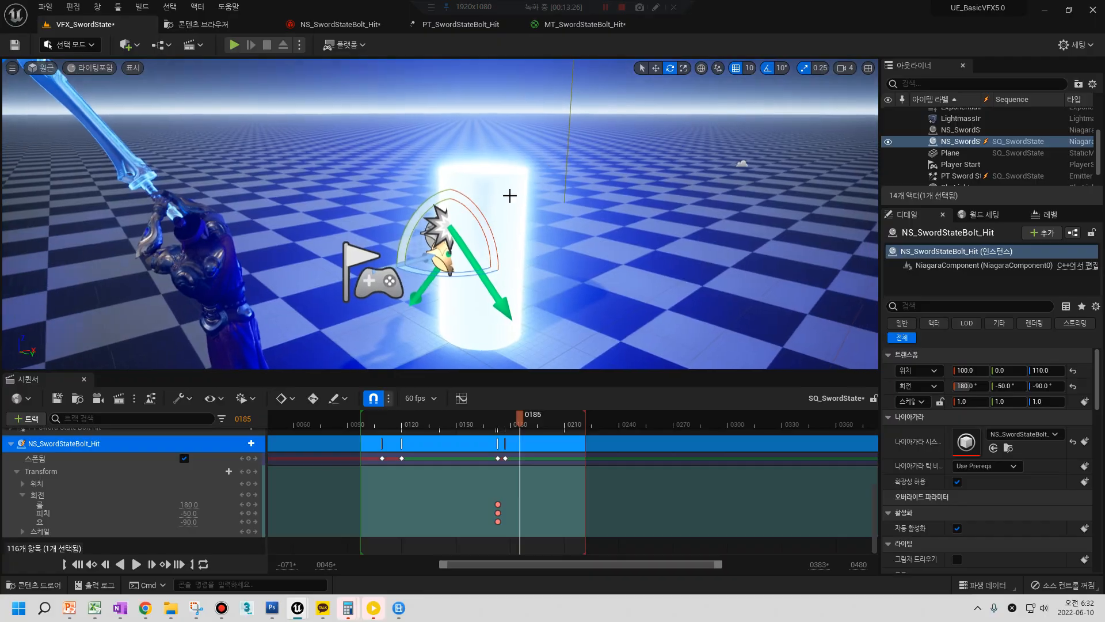
{"action": "left_click", "coordinate": [702, 69]}
{"action": "left_click_drag", "start_coordinate": [459, 246], "coordinate": [443, 249], "text": "alt"}
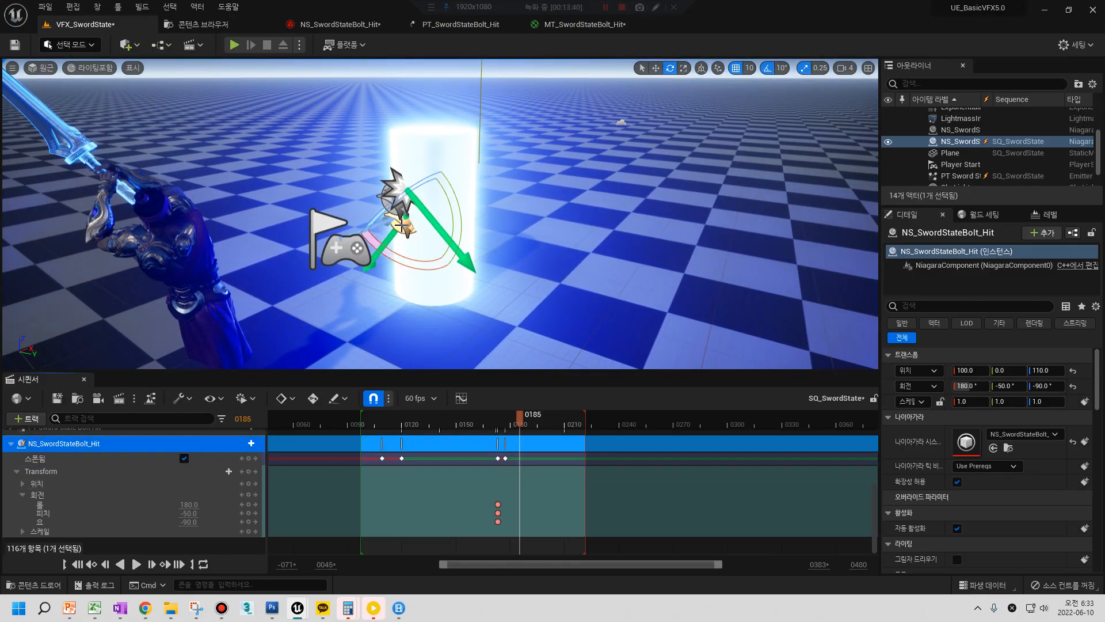
{"action": "left_click", "coordinate": [394, 183]}
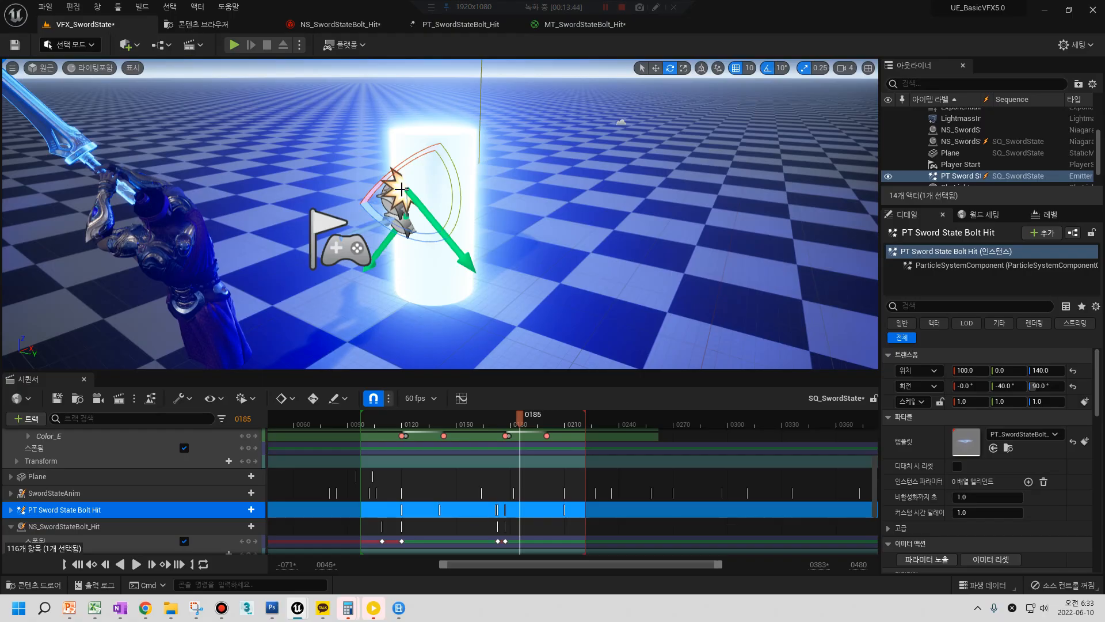
{"action": "key", "text": "Escape"}
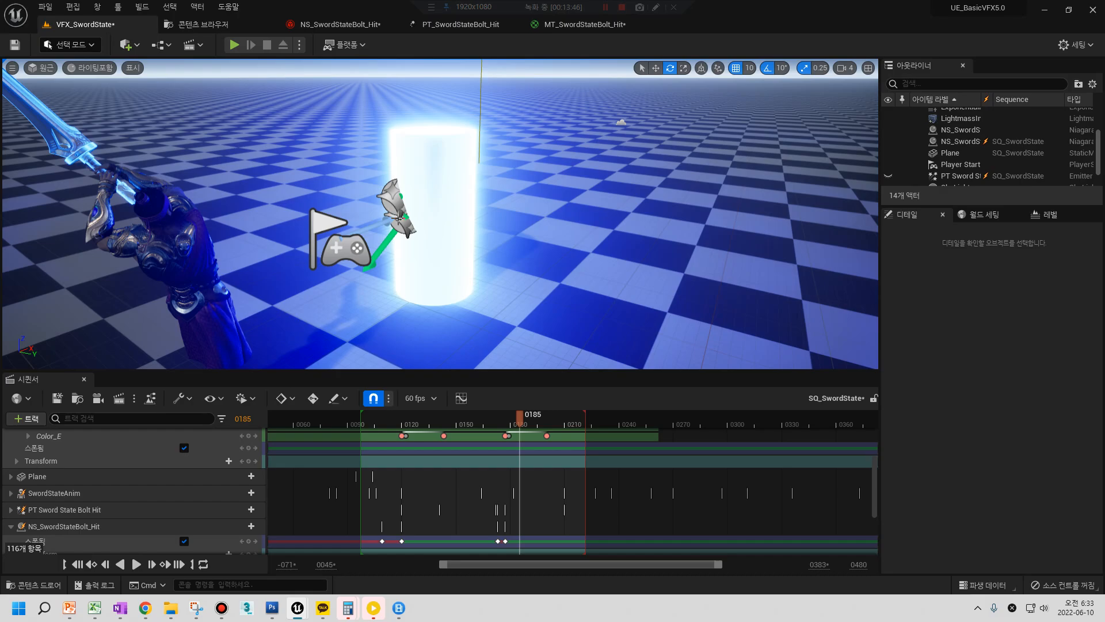
Select the sequence's NS_SwordStateBolt_Hit instead of the loose copy beside it and make its rotation gizmo active
{"action": "left_click", "coordinate": [393, 192]}
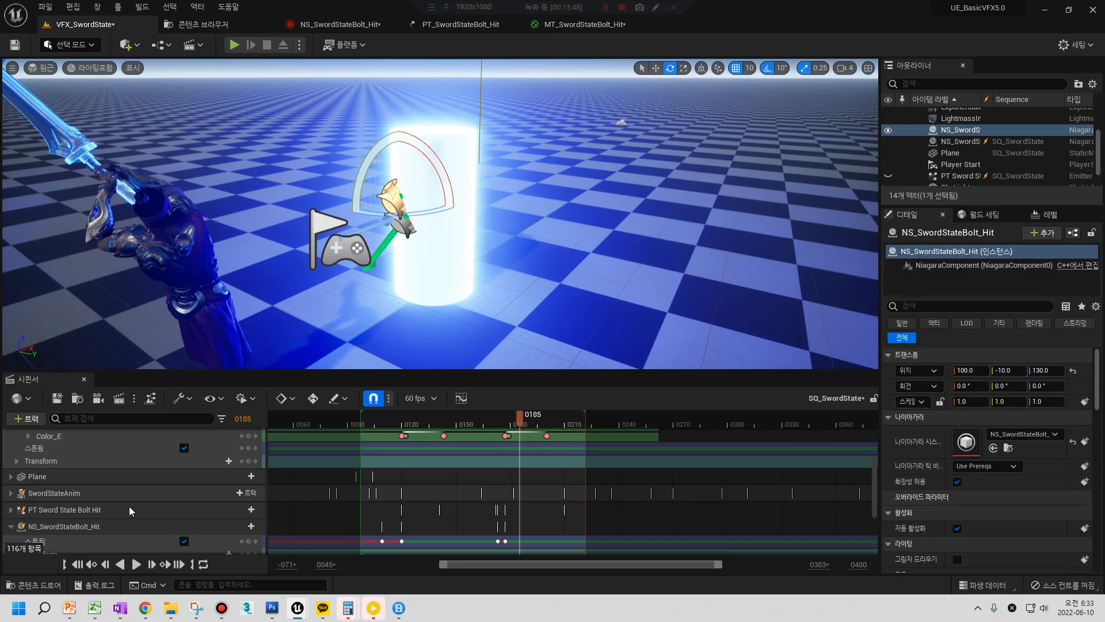
{"action": "scroll", "coordinate": [135, 485], "scroll_direction": "up", "scroll_amount": 3}
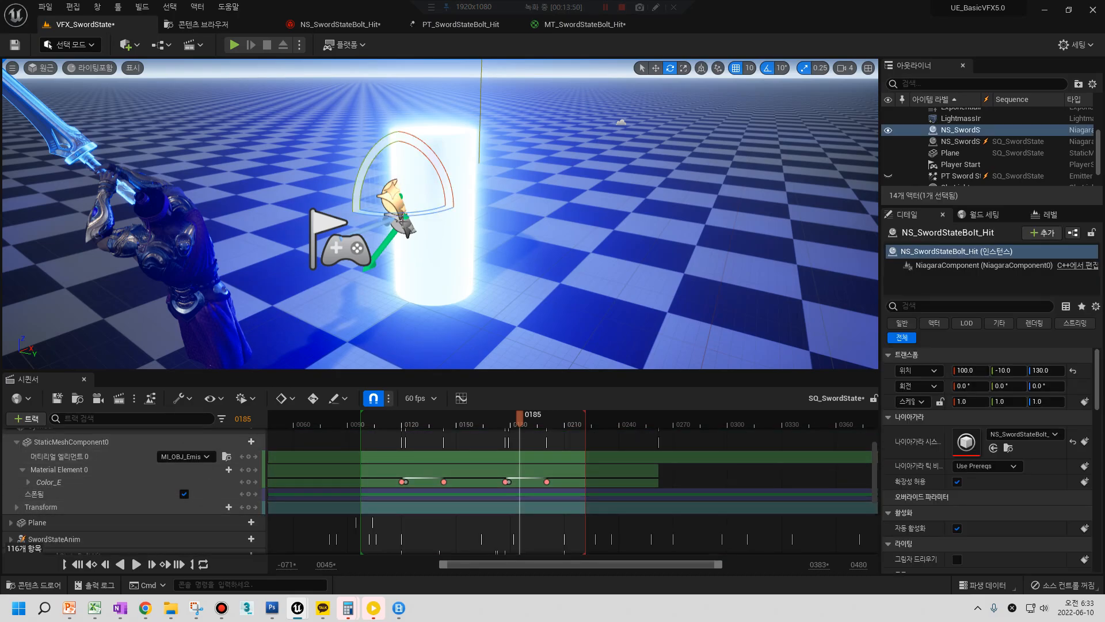
{"action": "left_click", "coordinate": [402, 223]}
{"action": "right_click_drag", "start_coordinate": [401, 224], "coordinate": [393, 229]}
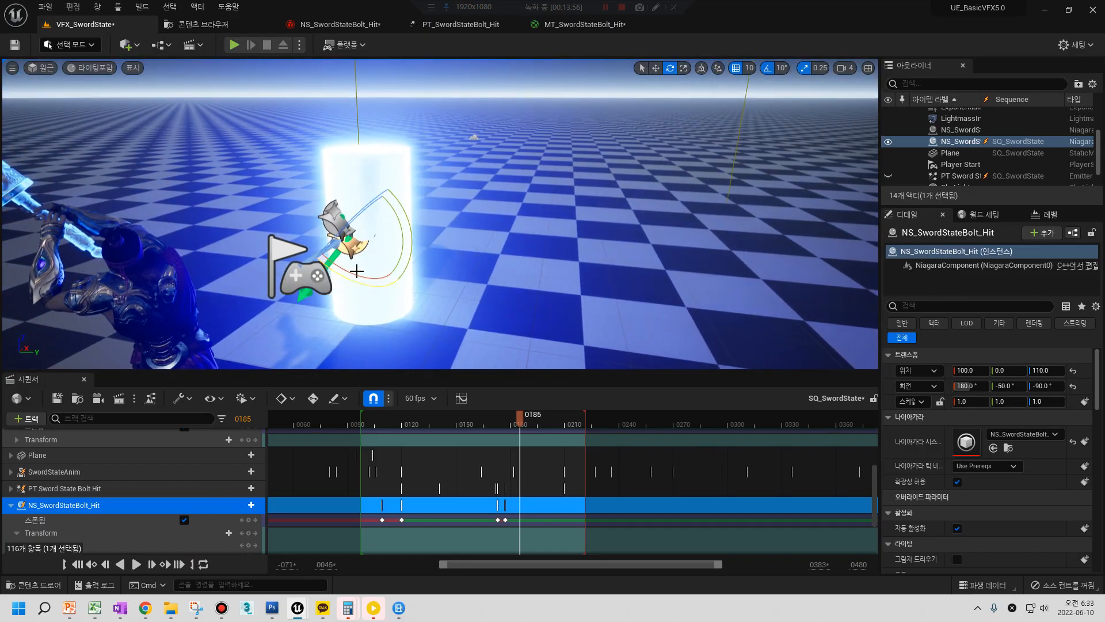
{"action": "key", "text": "w"}
{"action": "right_click_drag", "start_coordinate": [337, 305], "coordinate": [338, 305]}
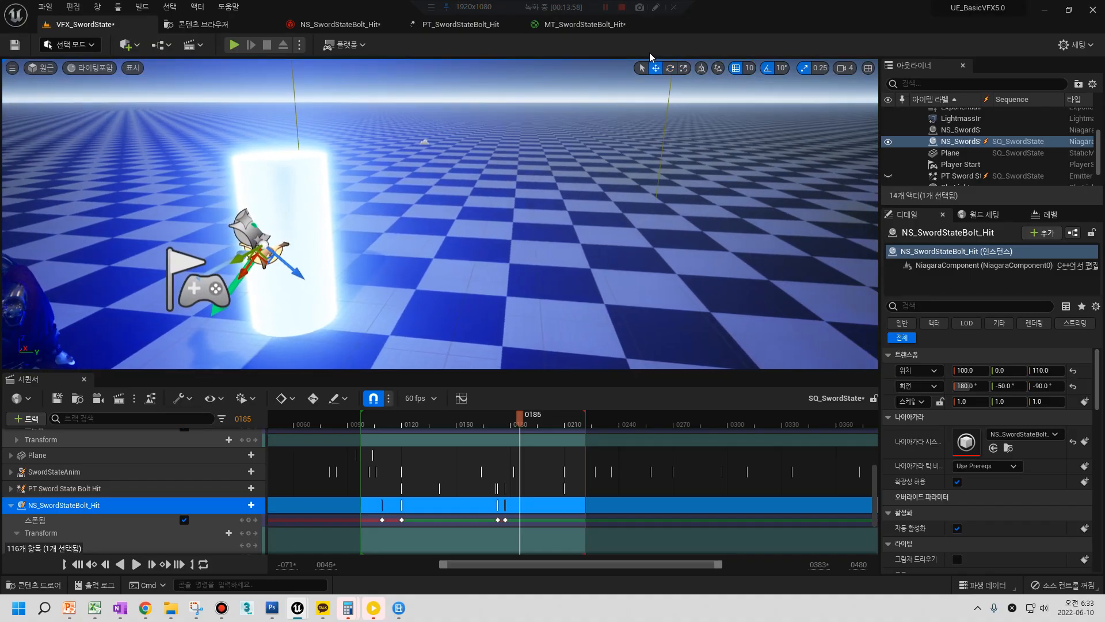
{"action": "left_click", "coordinate": [701, 68]}
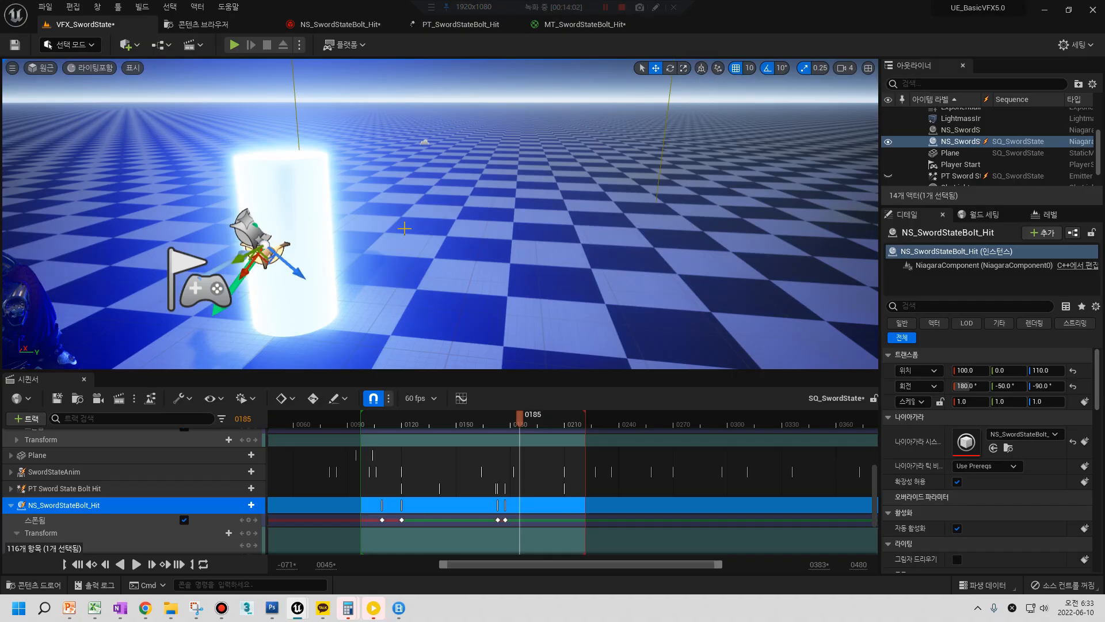
{"action": "key", "text": "e"}
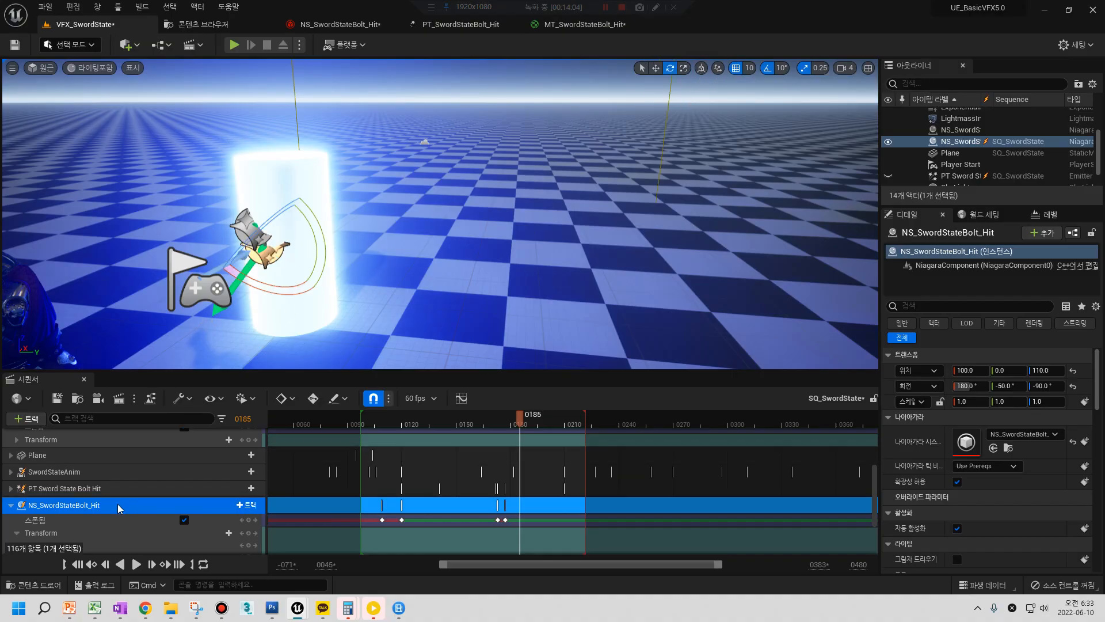
Try rotating NS_SwordStateBolt_Hit to about 0°, -40°, 90° in the viewport at frame 185 and scrub the playhead around that frame
{"action": "scroll", "coordinate": [103, 512], "scroll_direction": "down", "scroll_amount": 1}
{"action": "left_click_drag", "start_coordinate": [321, 257], "coordinate": [331, 305]}
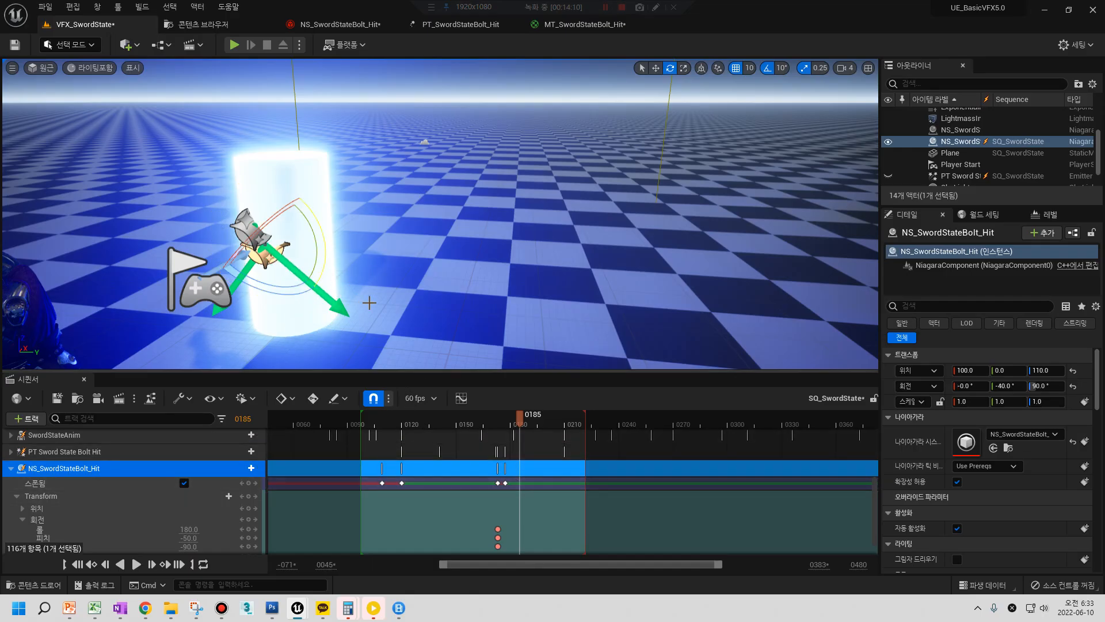
{"action": "left_click", "coordinate": [518, 425]}
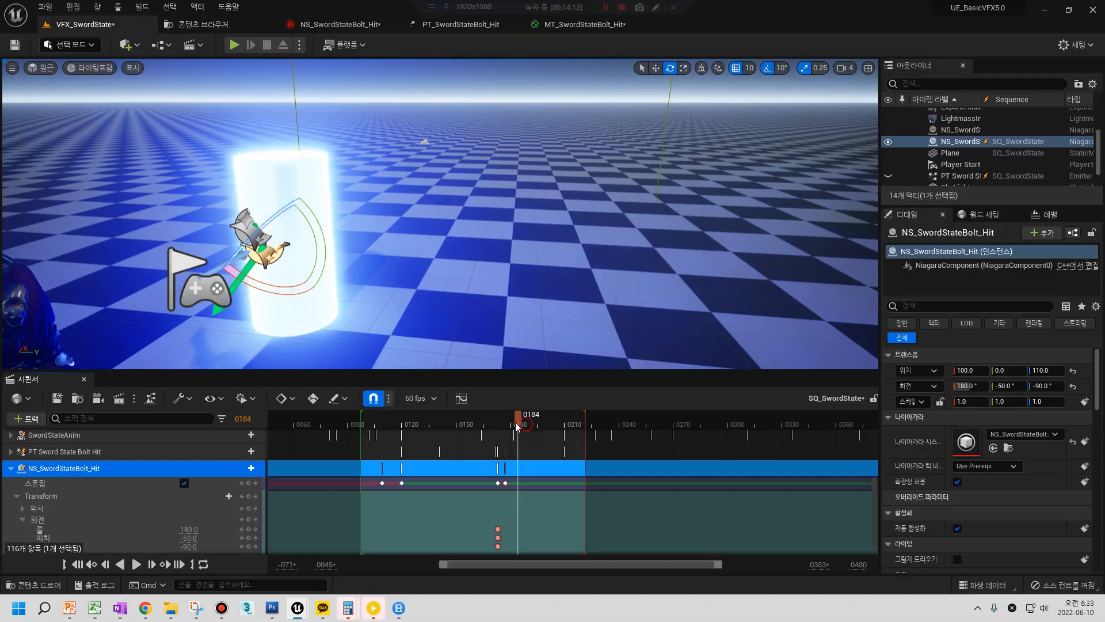
{"action": "key", "text": "Left"}
{"action": "left_click", "coordinate": [520, 427]}
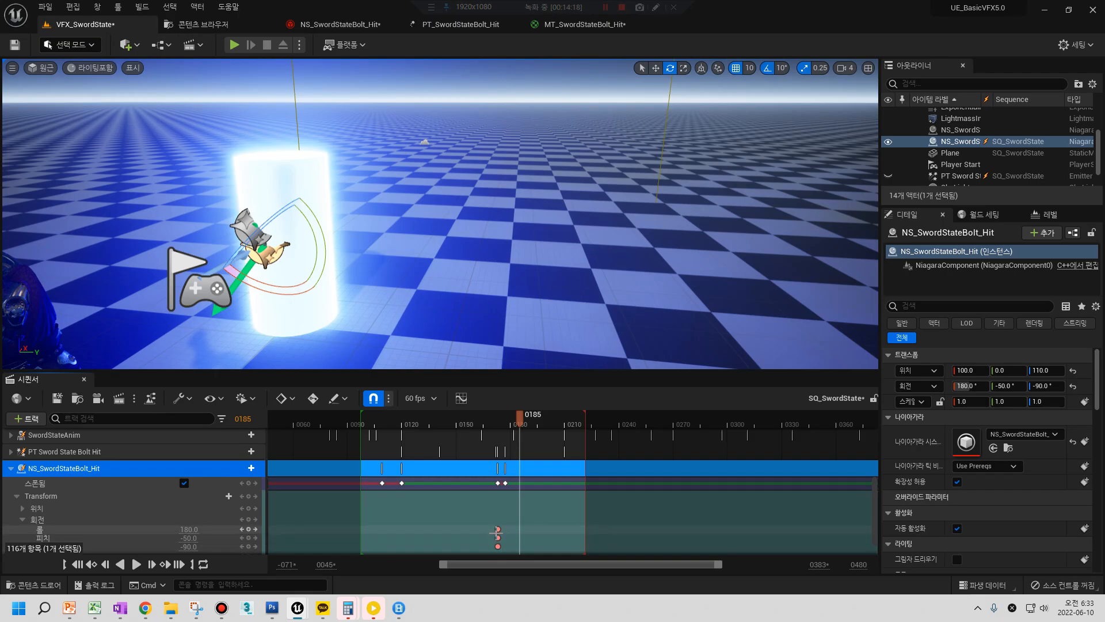
Select the roll track, retry the viewport rotation of NS_SwordStateBolt_Hit from a lower view, and move to frame 180
{"action": "left_click_drag", "start_coordinate": [500, 267], "coordinate": [521, 229], "text": "alt"}
{"action": "left_click", "coordinate": [115, 530]}
{"action": "scroll", "coordinate": [114, 518], "scroll_direction": "down", "scroll_amount": 1}
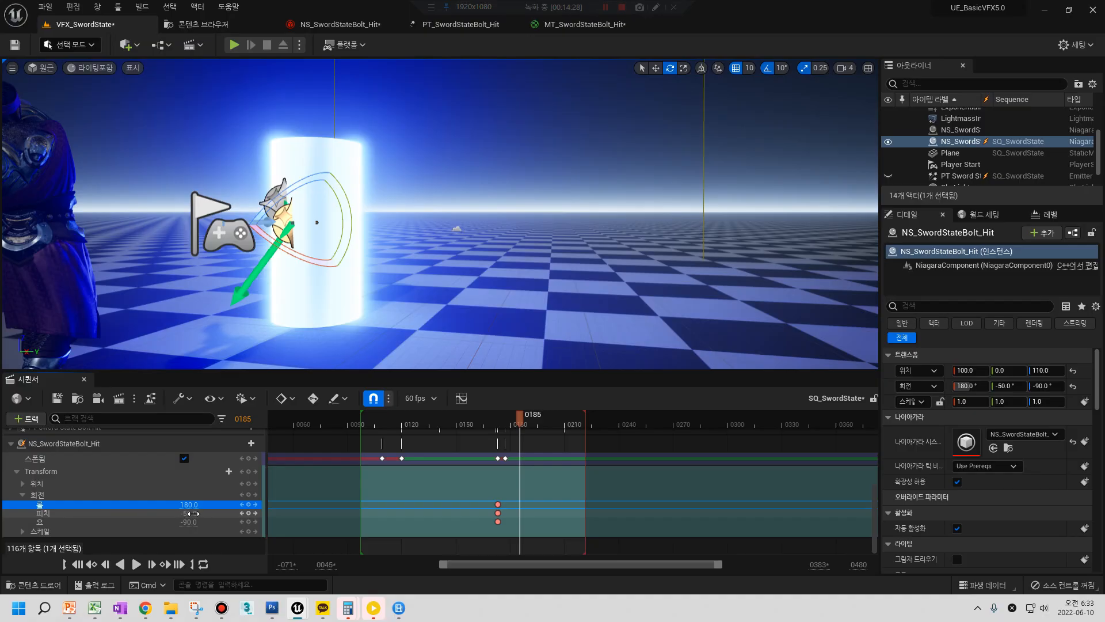
{"action": "left_click_drag", "start_coordinate": [349, 240], "coordinate": [352, 276]}
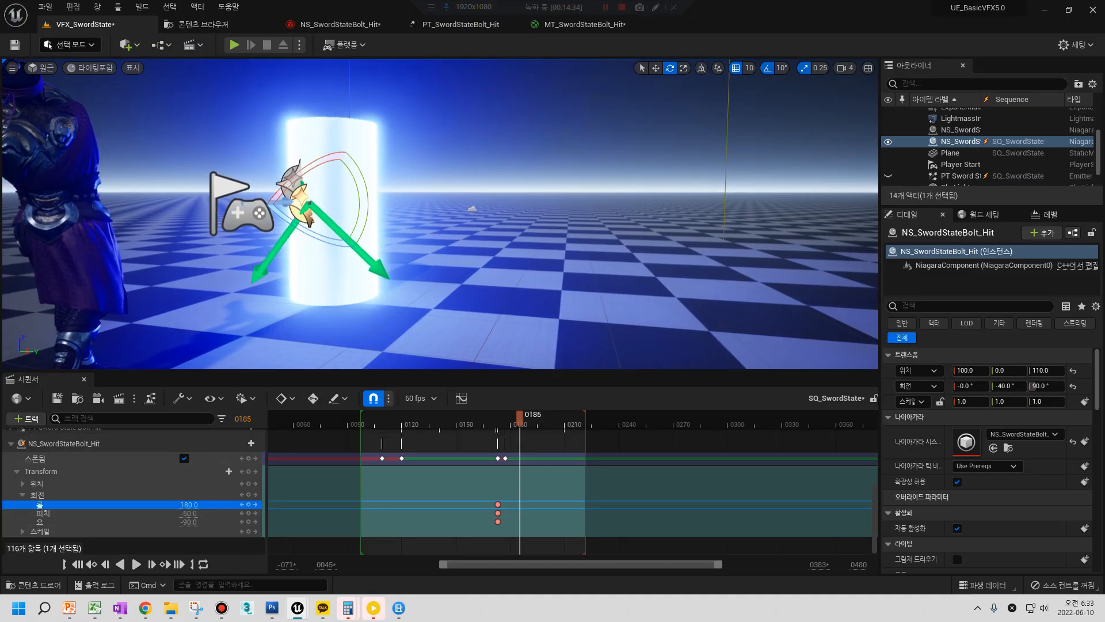
{"action": "left_click_drag", "start_coordinate": [519, 424], "coordinate": [511, 427]}
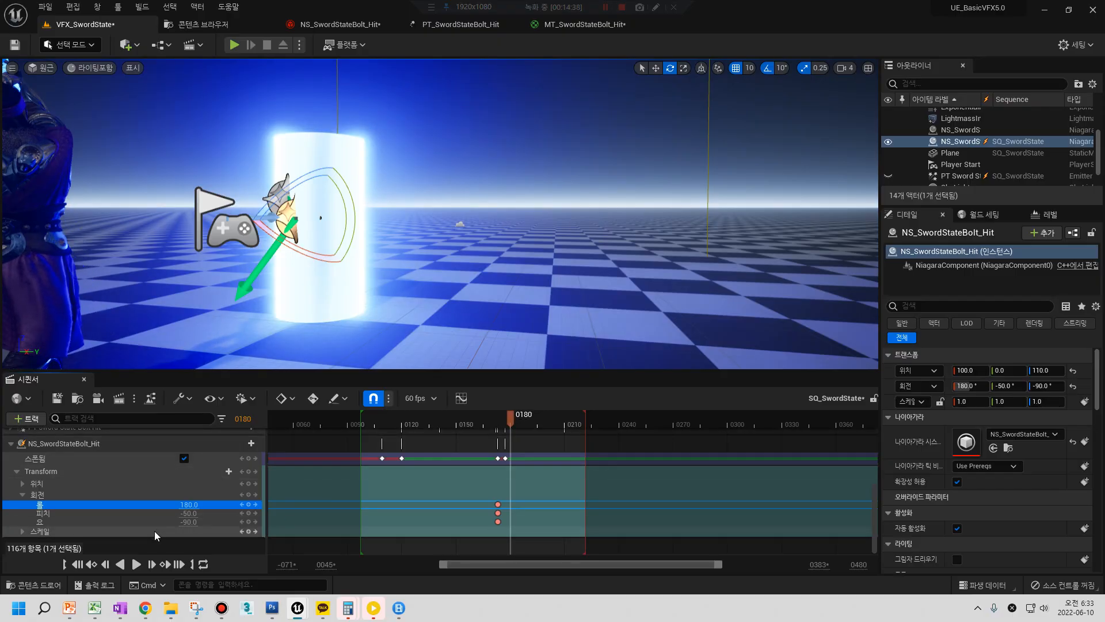
Key NS_SwordStateBolt_Hit's pitch rotation at -140 on frame 182, check it at frame 180, and select the new pitch key
{"action": "left_click", "coordinate": [189, 513]}
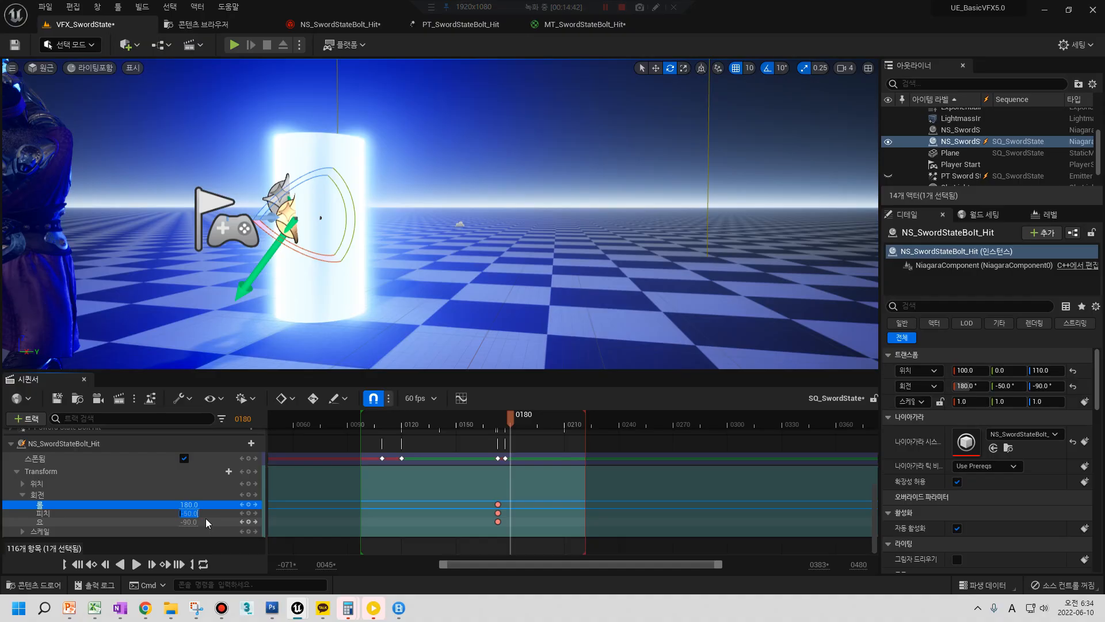
{"action": "mouse_move", "coordinate": [352, 207]}
{"action": "left_mouse_down"}
{"action": "mouse_move", "coordinate": [343, 285]}
{"action": "mouse_move", "coordinate": [349, 230]}
{"action": "left_mouse_up"}
{"action": "left_click_drag", "start_coordinate": [248, 285], "coordinate": [356, 280]}
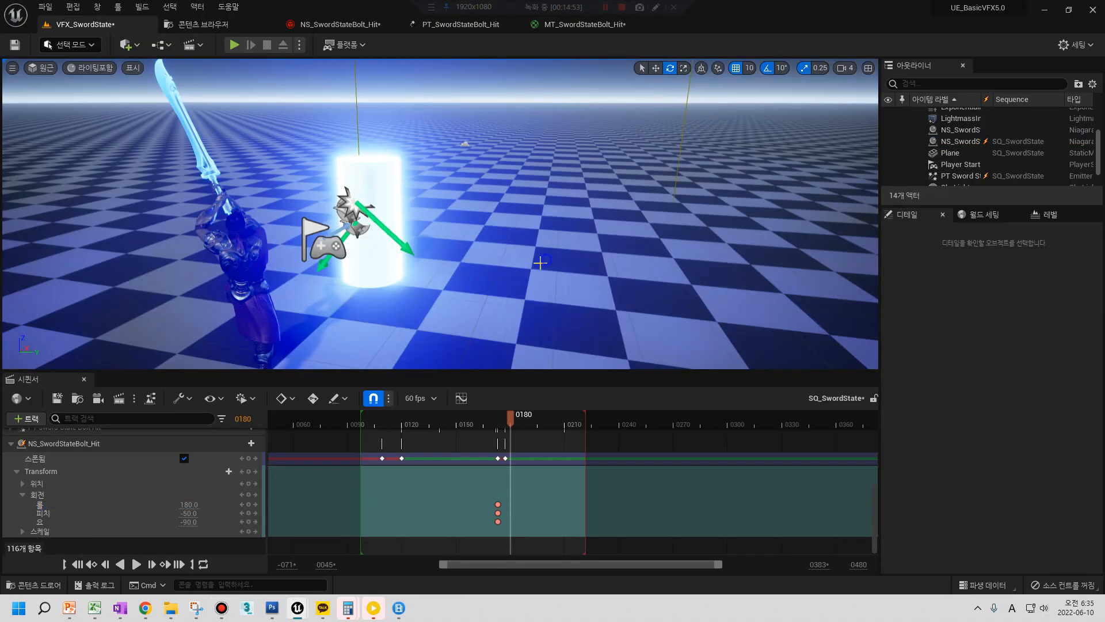
{"action": "right_click_drag", "start_coordinate": [538, 264], "coordinate": [510, 265]}
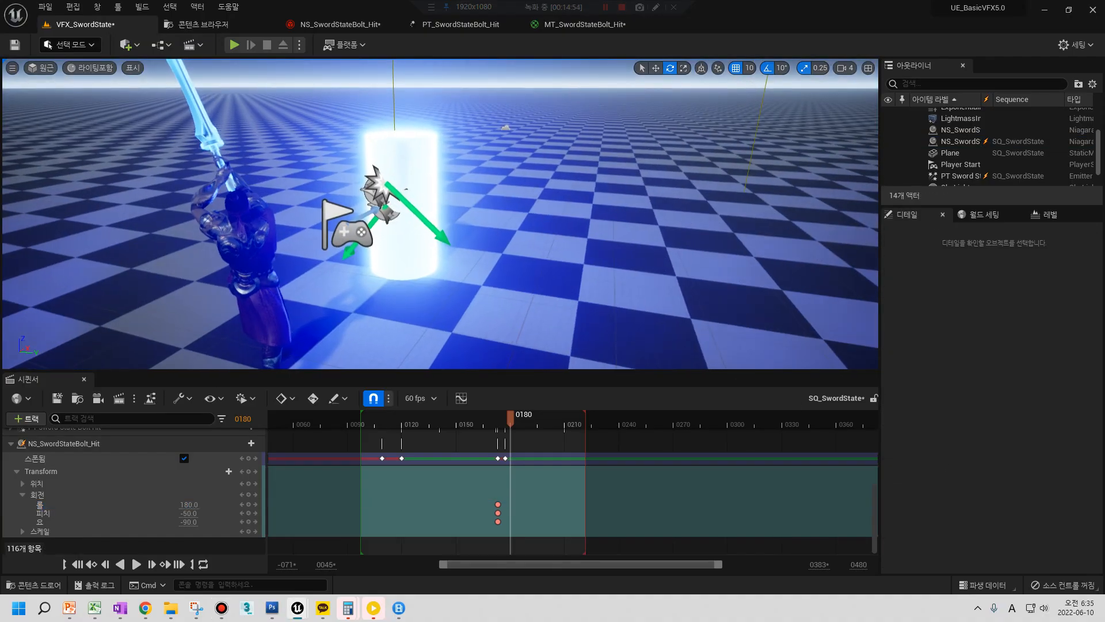
{"action": "scroll", "coordinate": [538, 264], "scroll_direction": "up", "scroll_amount": 4}
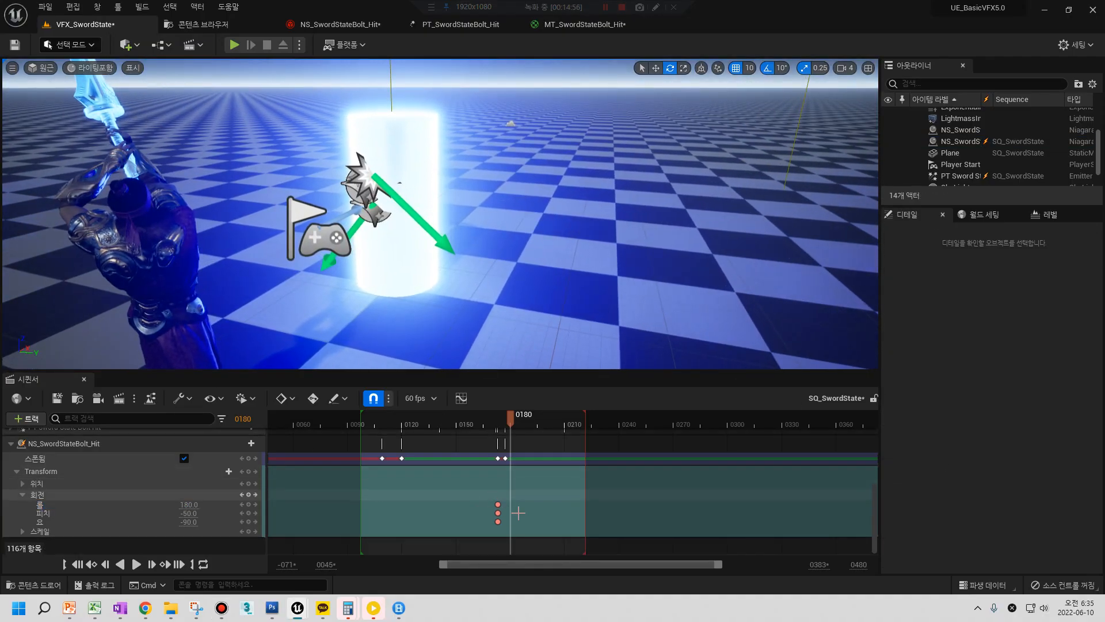
{"action": "left_click", "coordinate": [515, 426]}
{"action": "left_click", "coordinate": [514, 423]}
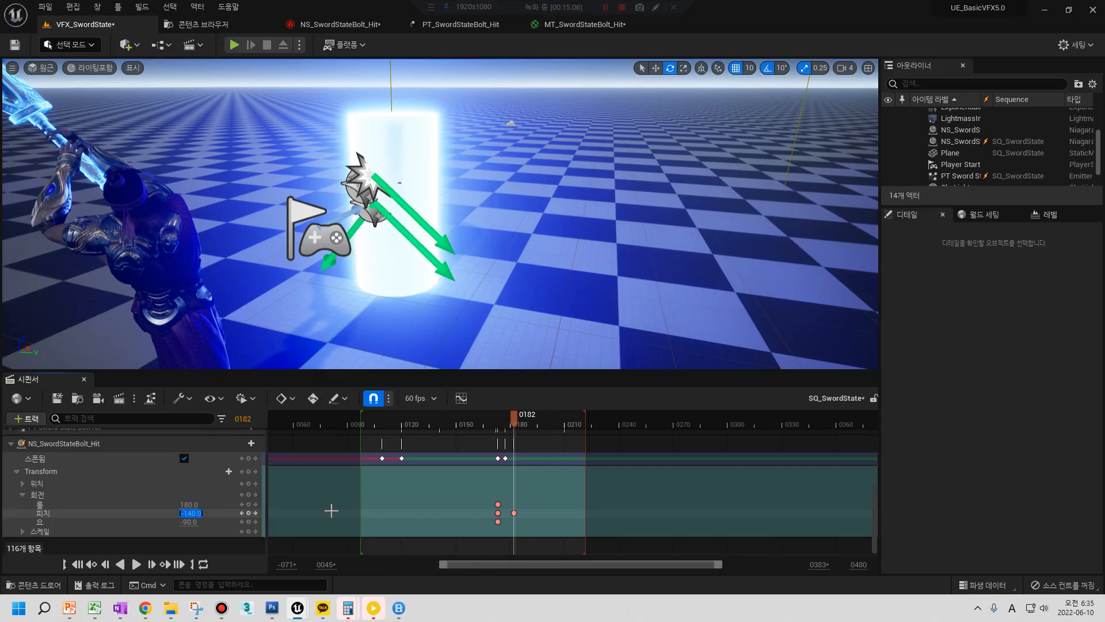
{"action": "mouse_move", "coordinate": [509, 420]}
{"action": "left_mouse_down"}
{"action": "mouse_move", "coordinate": [489, 422]}
{"action": "mouse_move", "coordinate": [514, 426]}
{"action": "left_mouse_up"}
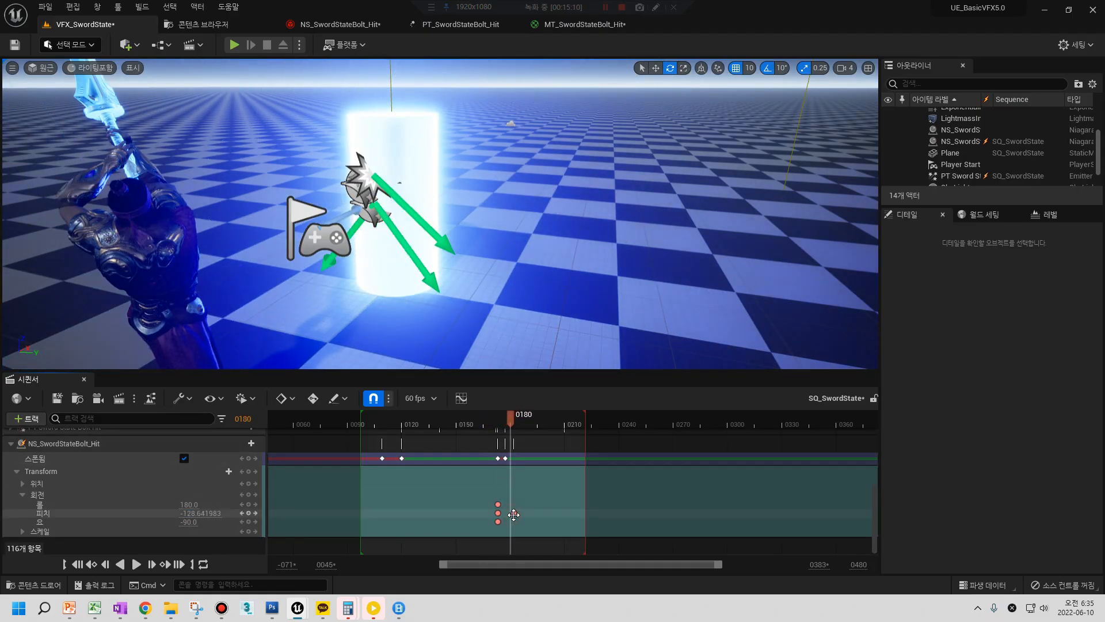
{"action": "left_click", "coordinate": [514, 512]}
{"action": "left_click", "coordinate": [43, 512]}
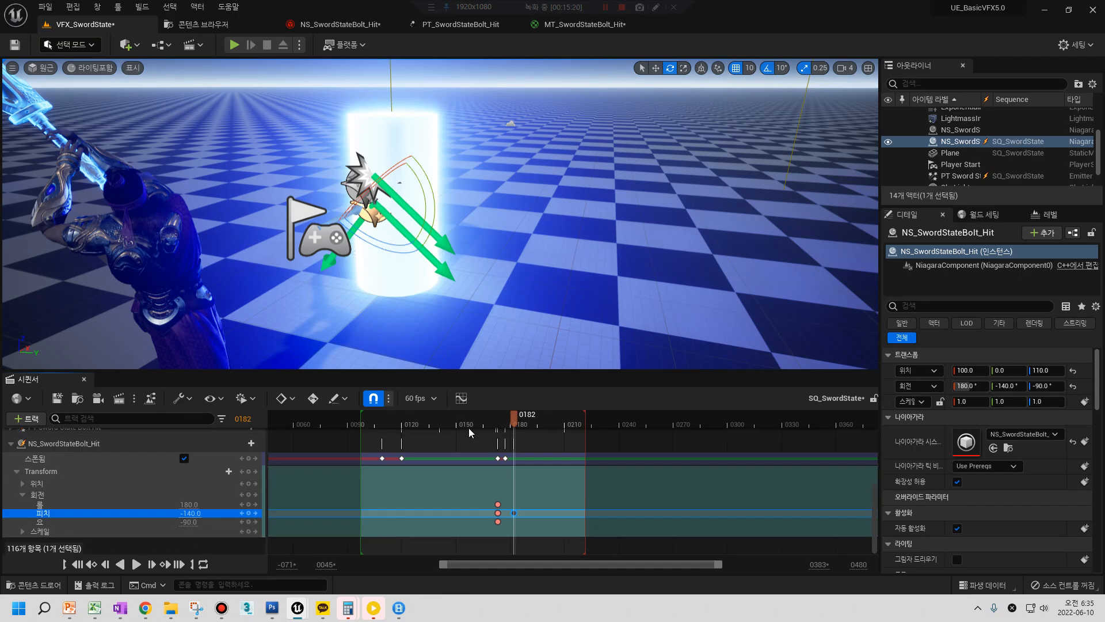
Play the sequence from just before the second hit, view the effect around the cylinder, and clear the selection
{"action": "left_click", "coordinate": [490, 426]}
{"action": "left_click", "coordinate": [136, 564]}
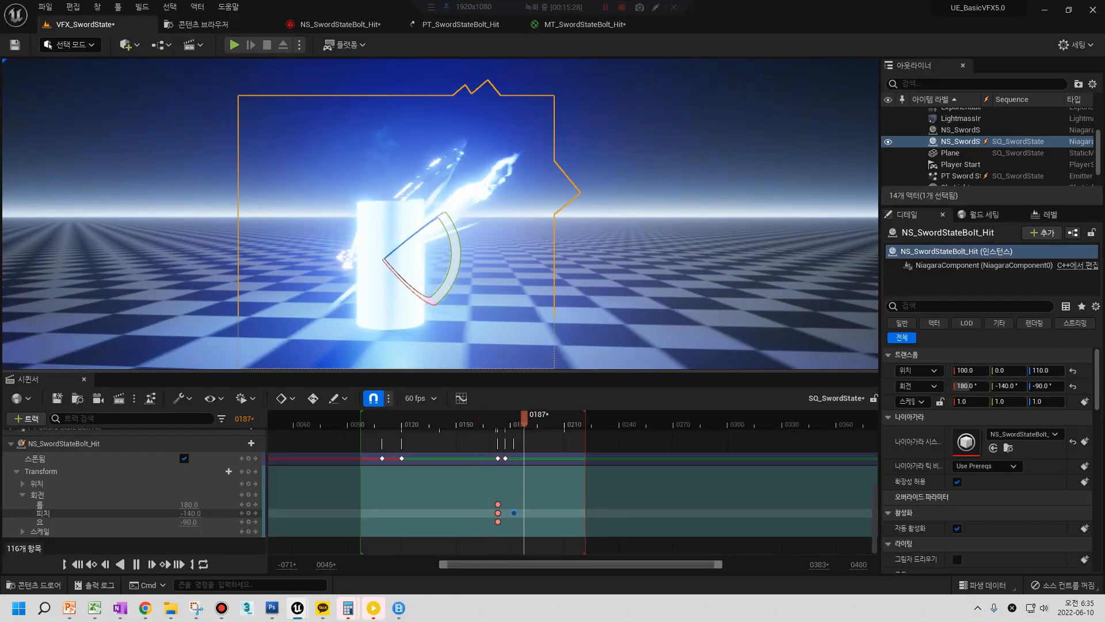
{"action": "left_click_drag", "start_coordinate": [454, 207], "coordinate": [483, 208], "text": "alt"}
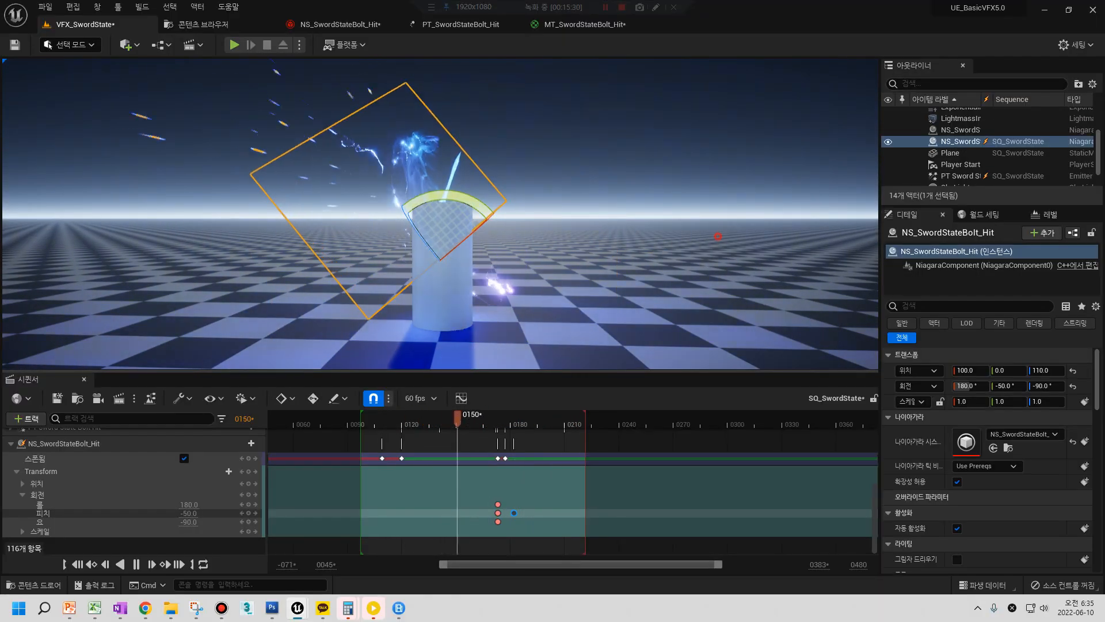
{"action": "left_click", "coordinate": [579, 254]}
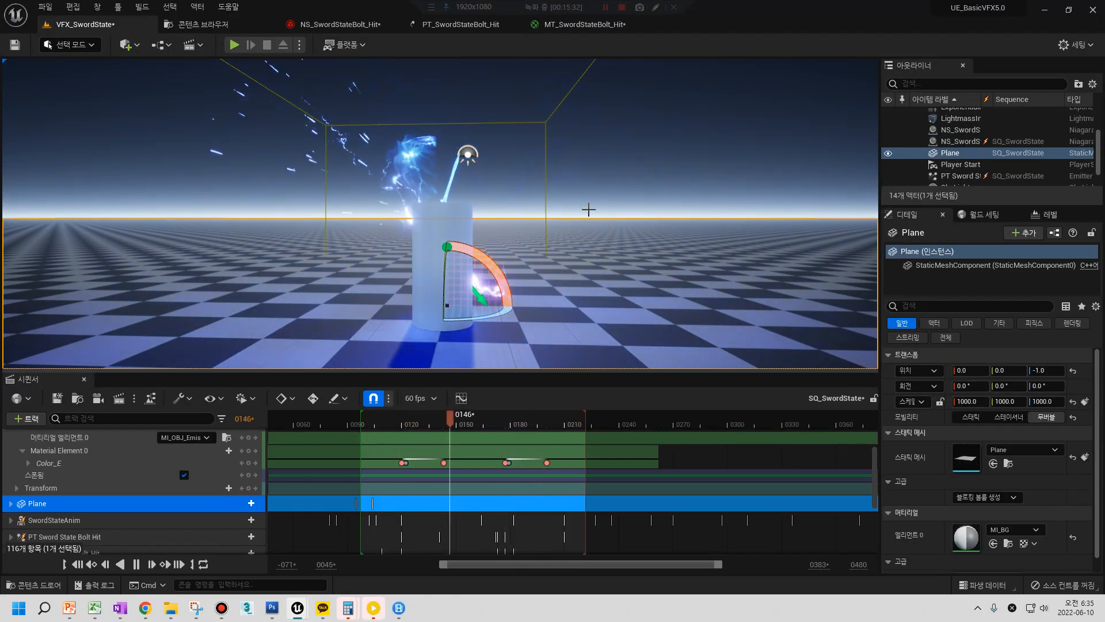
{"action": "left_click", "coordinate": [602, 195]}
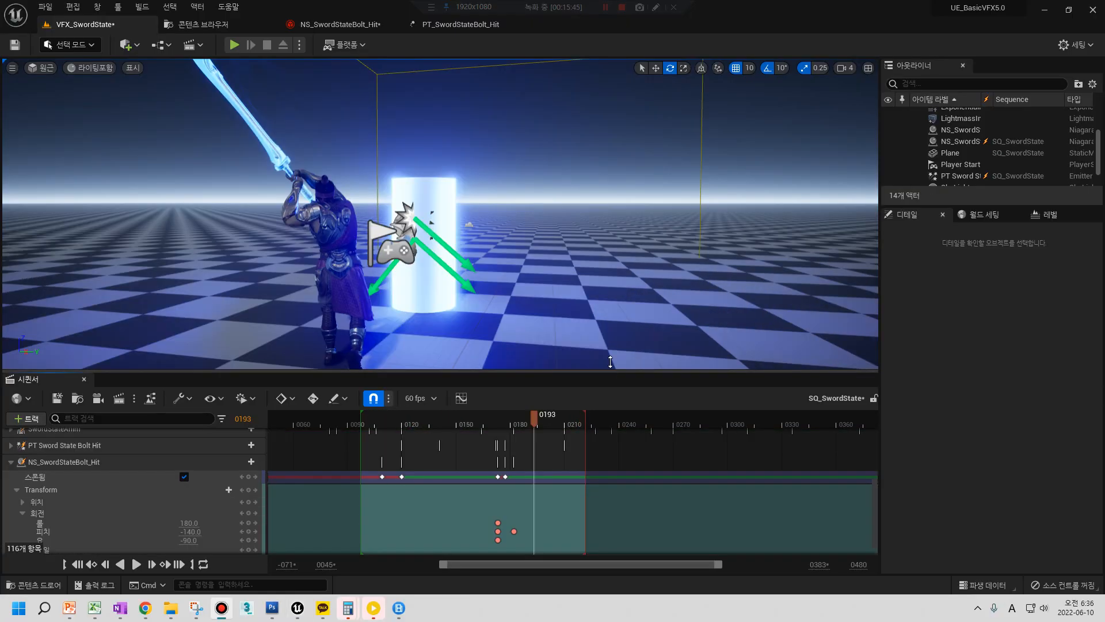
Replay the sequence from its start to review the orientation of both hits
{"action": "right_click_drag", "start_coordinate": [599, 322], "coordinate": [581, 336]}
{"action": "left_click", "coordinate": [76, 563]}
{"action": "left_click", "coordinate": [136, 564]}
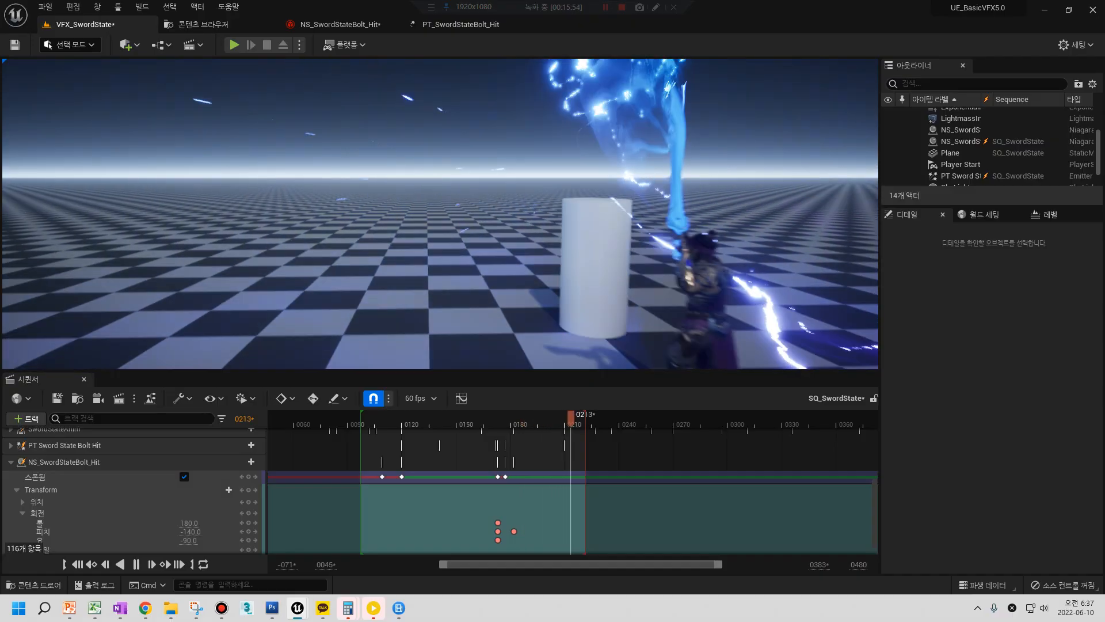
Move to frame 120, select NS_SwordStateBolt_Hit, and compare its direction with the sword from the side and behind
{"action": "left_click_drag", "start_coordinate": [429, 415], "coordinate": [403, 423]}
{"action": "left_click_drag", "start_coordinate": [405, 328], "coordinate": [247, 351], "text": "alt"}
{"action": "middle_click_drag", "start_coordinate": [248, 352], "coordinate": [201, 325], "text": "alt"}
{"action": "left_click_drag", "start_coordinate": [202, 326], "coordinate": [190, 333], "text": "alt"}
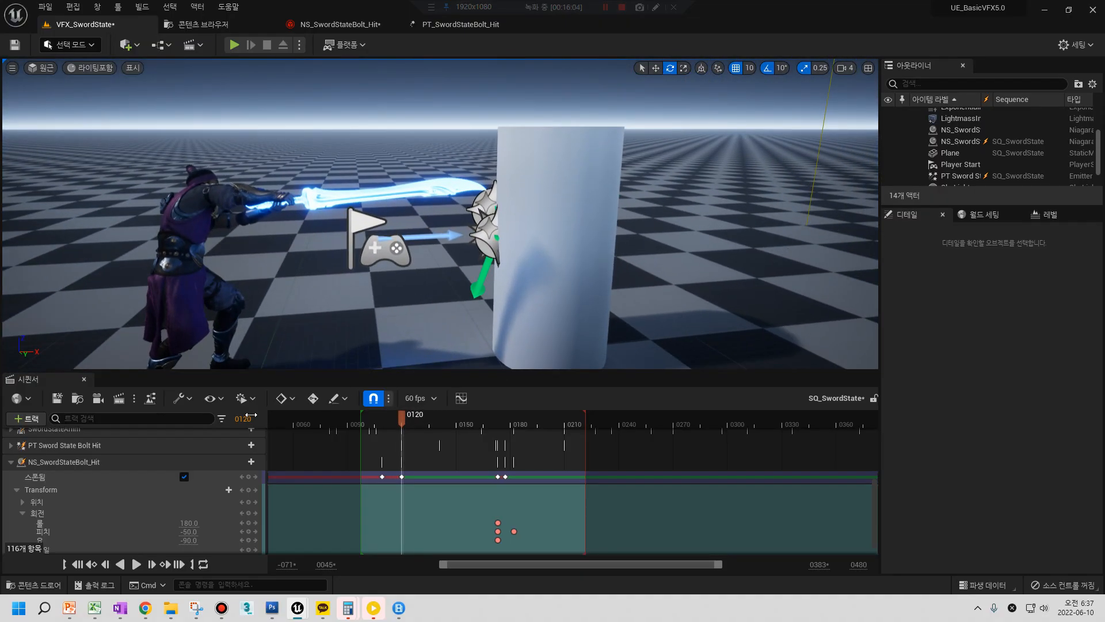
{"action": "left_click", "coordinate": [95, 465]}
{"action": "left_click_drag", "start_coordinate": [277, 339], "coordinate": [391, 341], "text": "alt"}
{"action": "key", "text": "w"}
{"action": "key", "text": "a"}
{"action": "right_click_drag", "start_coordinate": [496, 265], "coordinate": [522, 258]}
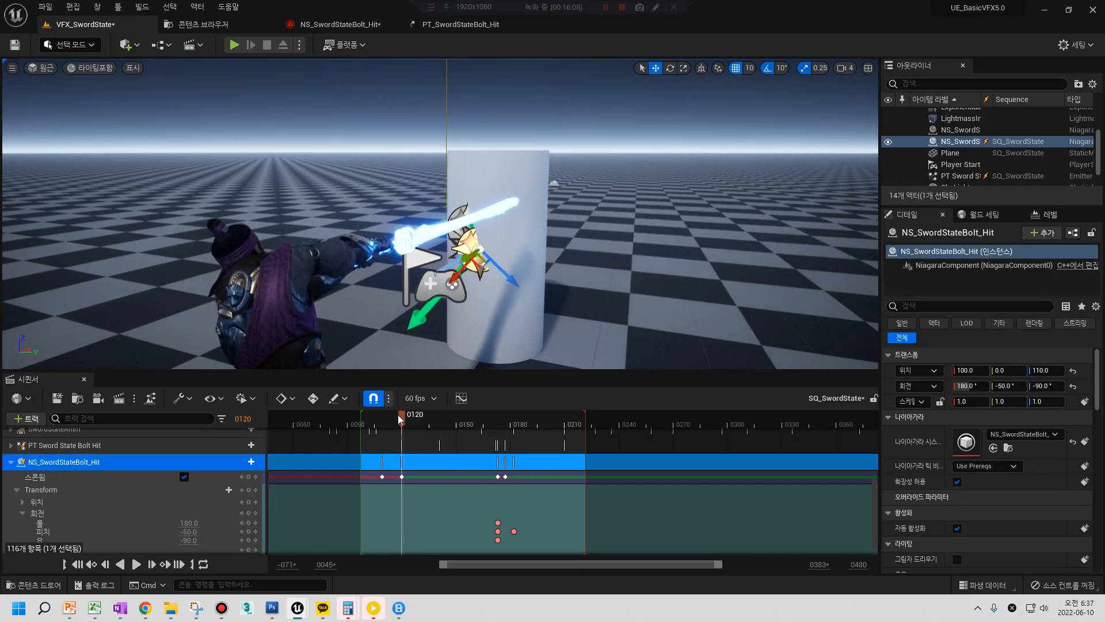
Step between frames 119 and 120 to compare the sword swing with NS_SwordStateBolt_Hit's direction from behind the character
{"action": "left_click_drag", "start_coordinate": [395, 421], "coordinate": [401, 422]}
{"action": "left_click_drag", "start_coordinate": [391, 336], "coordinate": [506, 348], "text": "alt"}
{"action": "right_click_drag", "start_coordinate": [437, 271], "coordinate": [439, 271]}
{"action": "key", "text": "d"}
{"action": "left_click", "coordinate": [464, 214]}
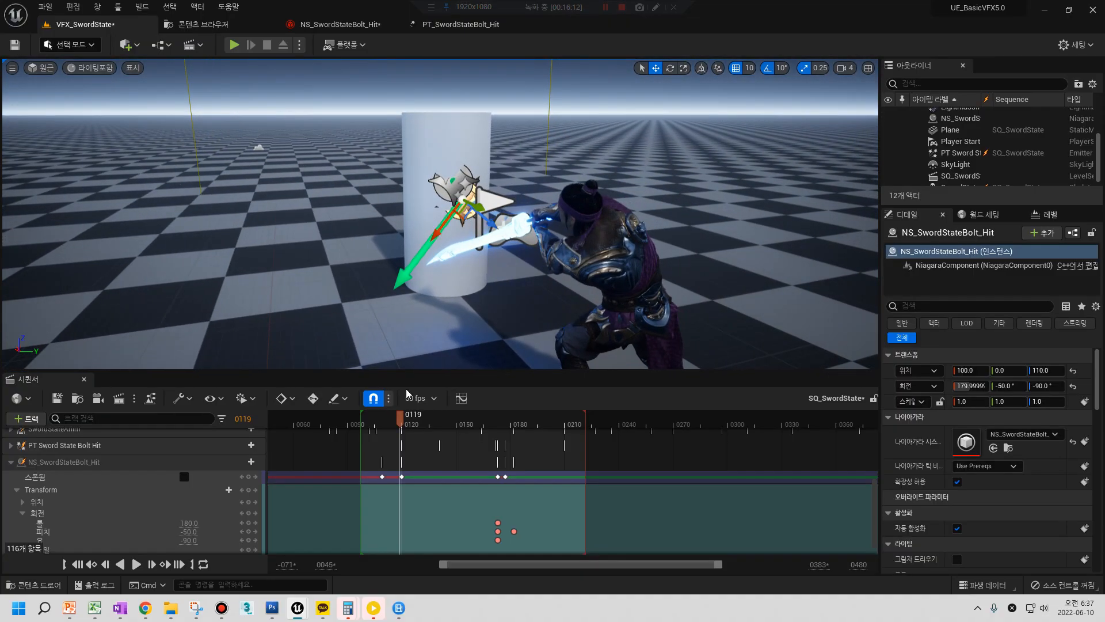
Delete the loose NS_SwordStateBolt_Hit actor at 100, -10, 130 that does not belong to the sequence
{"action": "left_click_drag", "start_coordinate": [402, 422], "coordinate": [403, 421]}
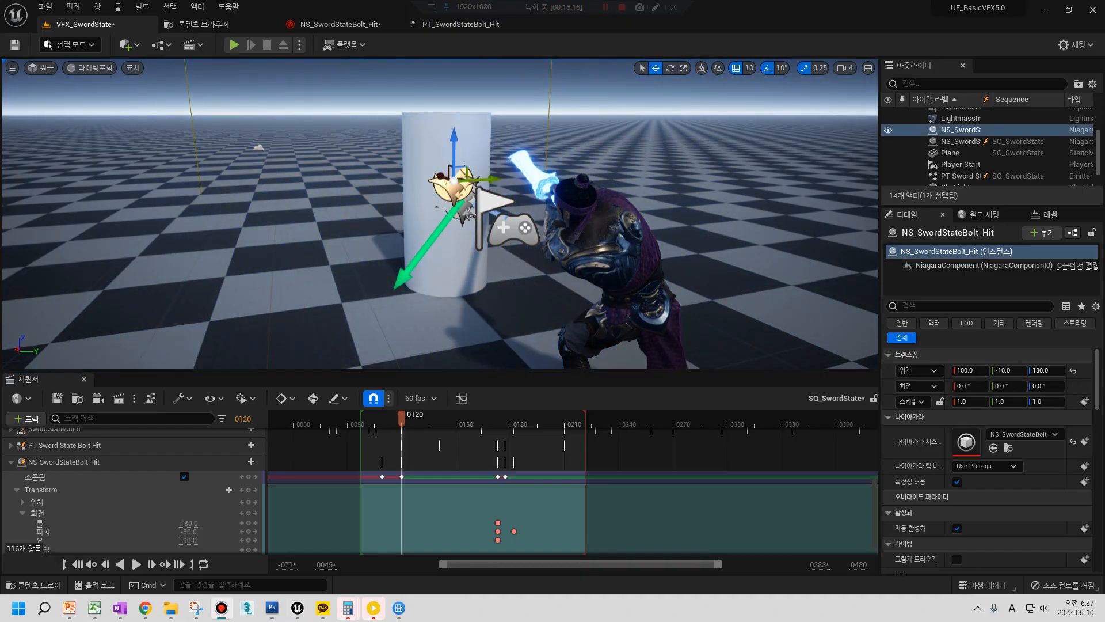
{"action": "left_click", "coordinate": [471, 208]}
{"action": "left_click", "coordinate": [446, 186]}
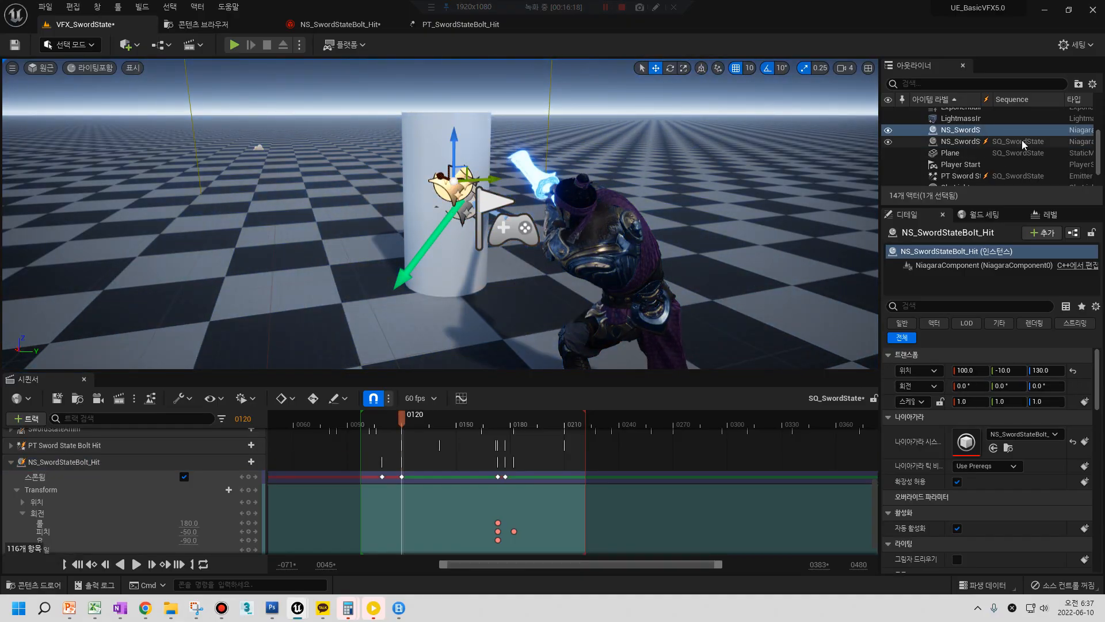
{"action": "left_click", "coordinate": [955, 484]}
{"action": "left_click", "coordinate": [955, 484]}
{"action": "left_click_drag", "start_coordinate": [690, 259], "coordinate": [768, 271], "text": "alt"}
{"action": "left_click", "coordinate": [955, 485]}
{"action": "left_click", "coordinate": [955, 485]}
{"action": "middle_click_drag", "start_coordinate": [769, 270], "coordinate": [805, 271]}
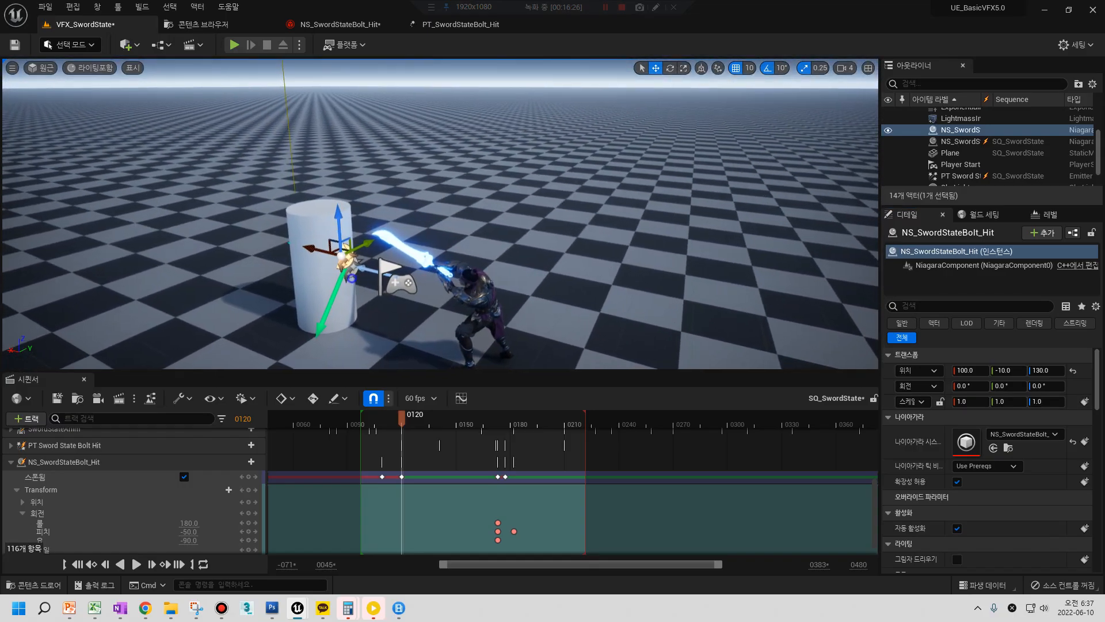
{"action": "scroll", "coordinate": [440, 230], "scroll_direction": "up", "scroll_amount": 3}
{"action": "middle_click_drag", "start_coordinate": [440, 230], "coordinate": [492, 230]}
{"action": "middle_click_drag", "start_coordinate": [361, 275], "coordinate": [368, 249]}
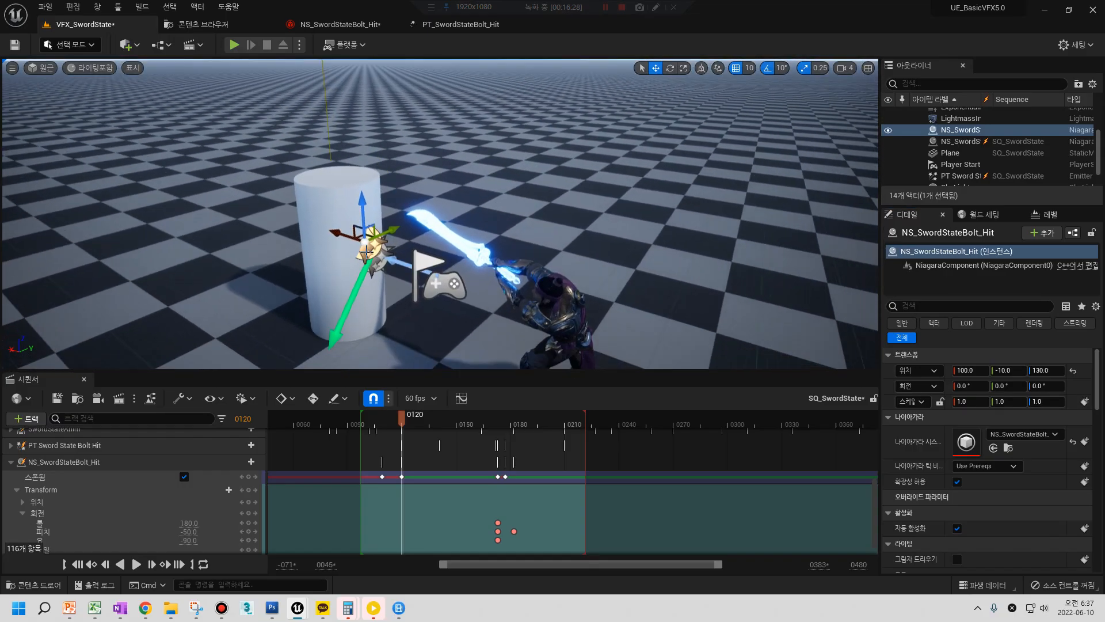
{"action": "key", "text": "Delete"}
Select the sequence's NS_SwordStateBolt_Hit and scrub from frame 120 to 166, checking its orientation against the swing
{"action": "left_click", "coordinate": [384, 260]}
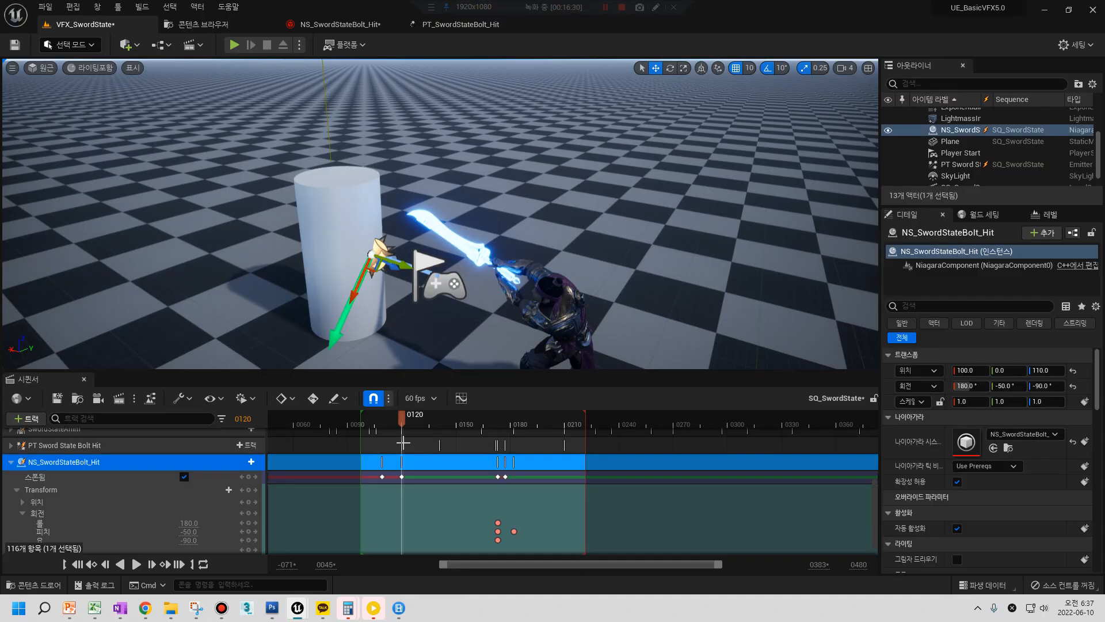
{"action": "left_click_drag", "start_coordinate": [403, 425], "coordinate": [401, 429]}
{"action": "left_click_drag", "start_coordinate": [560, 308], "coordinate": [731, 223], "text": "alt"}
{"action": "left_click", "coordinate": [410, 424]}
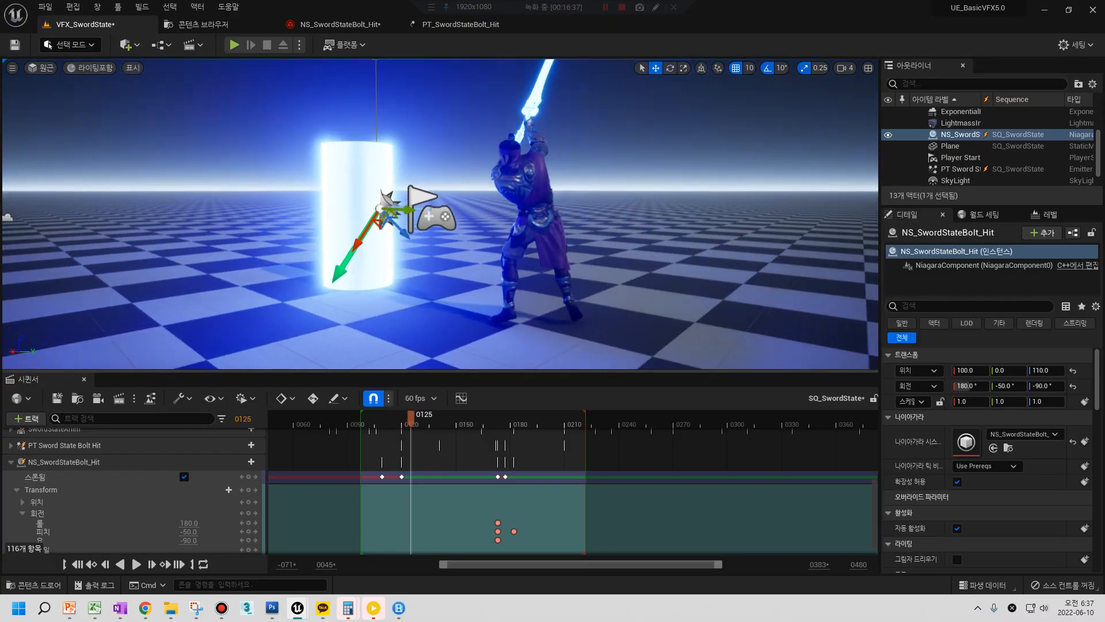
{"action": "left_click_drag", "start_coordinate": [460, 288], "coordinate": [379, 328], "text": "alt"}
{"action": "left_click_drag", "start_coordinate": [412, 422], "coordinate": [486, 437]}
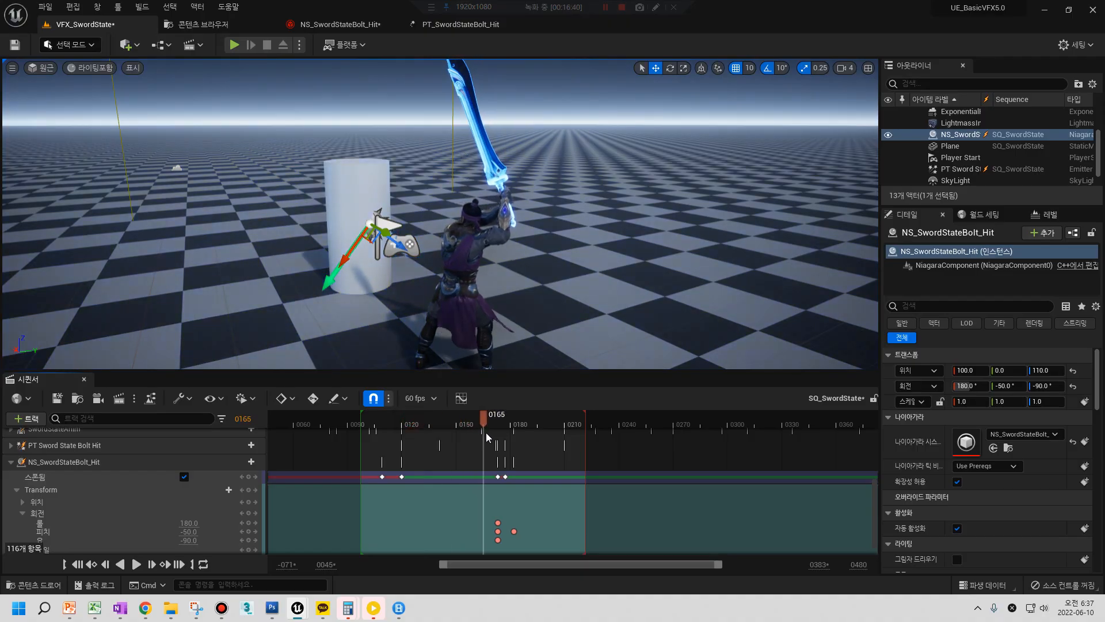
{"action": "left_click", "coordinate": [62, 467]}
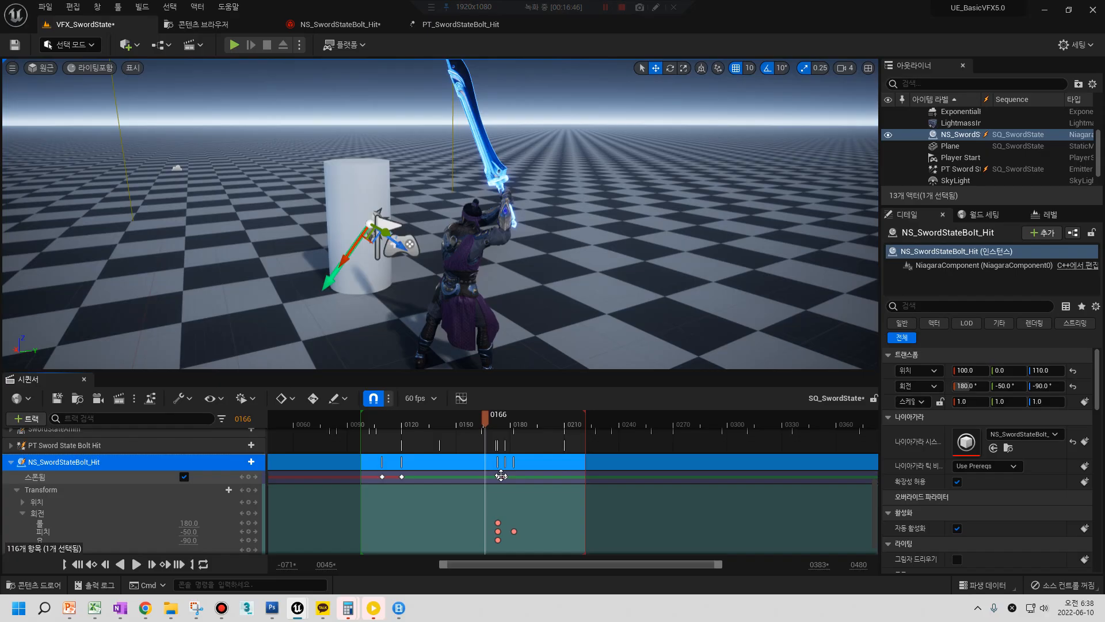
Add a full transform key for NS_SwordStateBolt_Hit at frame 173
{"action": "left_click_drag", "start_coordinate": [481, 416], "coordinate": [495, 429]}
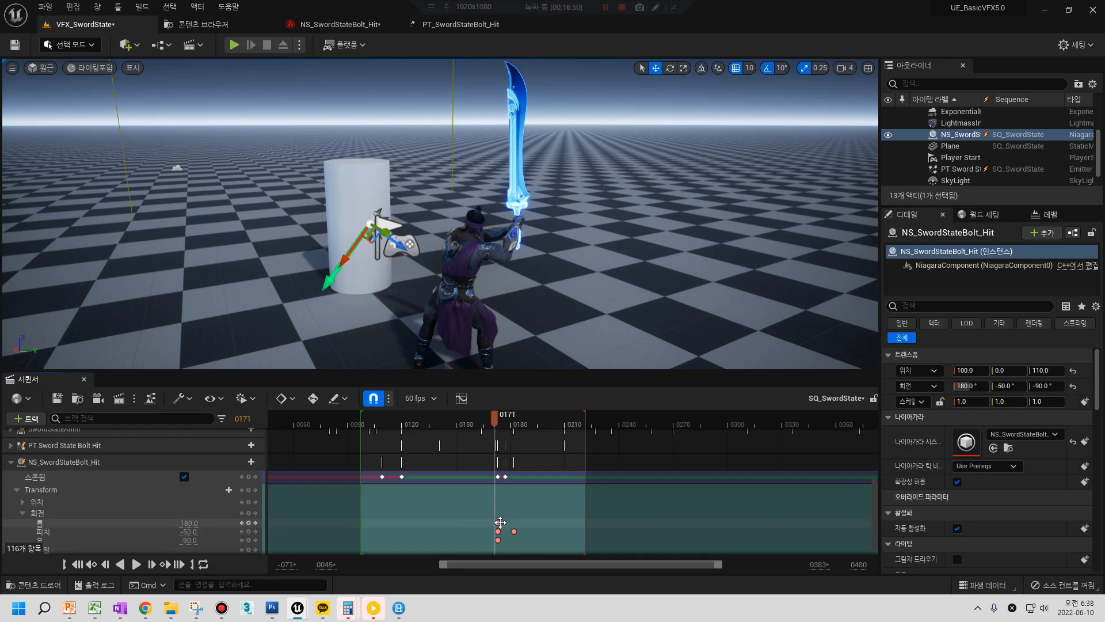
{"action": "key", "text": "period"}
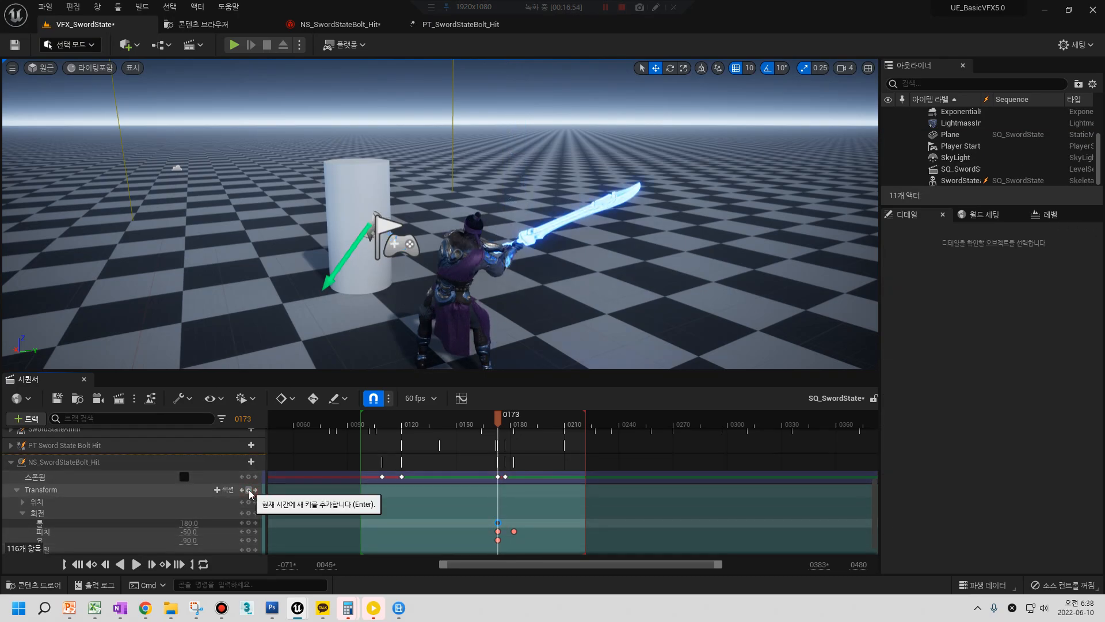
{"action": "scroll", "coordinate": [124, 496], "scroll_direction": "down", "scroll_amount": 1}
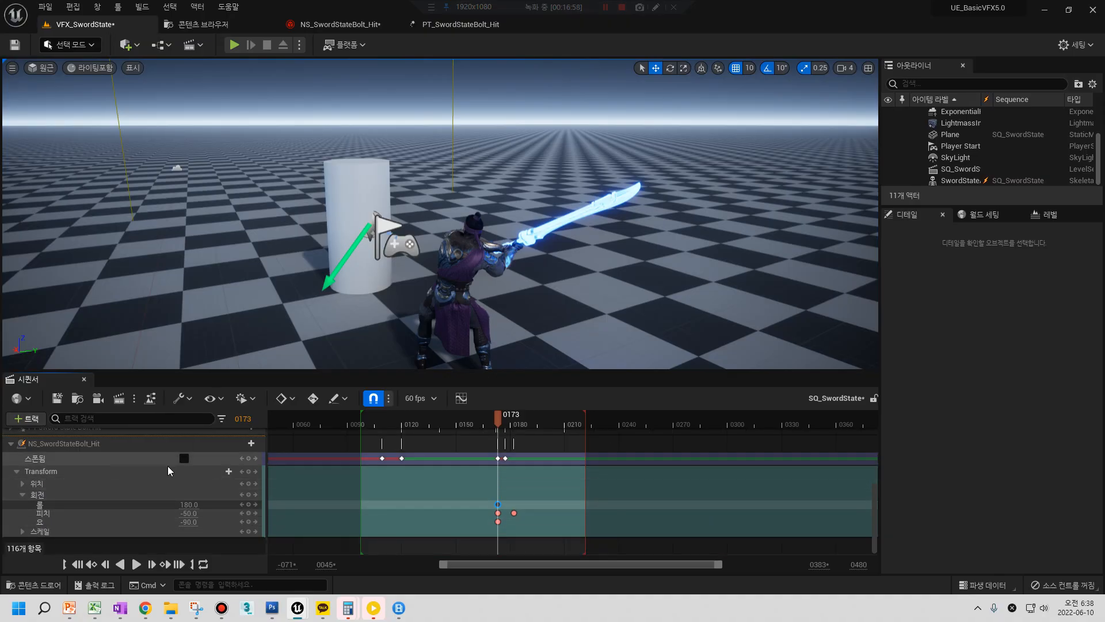
{"action": "left_click", "coordinate": [248, 473]}
Move NS_SwordStateBolt_Hit's -140 pitch key from frame 182 to frame 175
{"action": "mouse_move", "coordinate": [498, 416]}
{"action": "left_mouse_down"}
{"action": "mouse_move", "coordinate": [514, 425]}
{"action": "mouse_move", "coordinate": [488, 426]}
{"action": "mouse_move", "coordinate": [514, 431]}
{"action": "left_mouse_up"}
{"action": "left_click", "coordinate": [515, 513]}
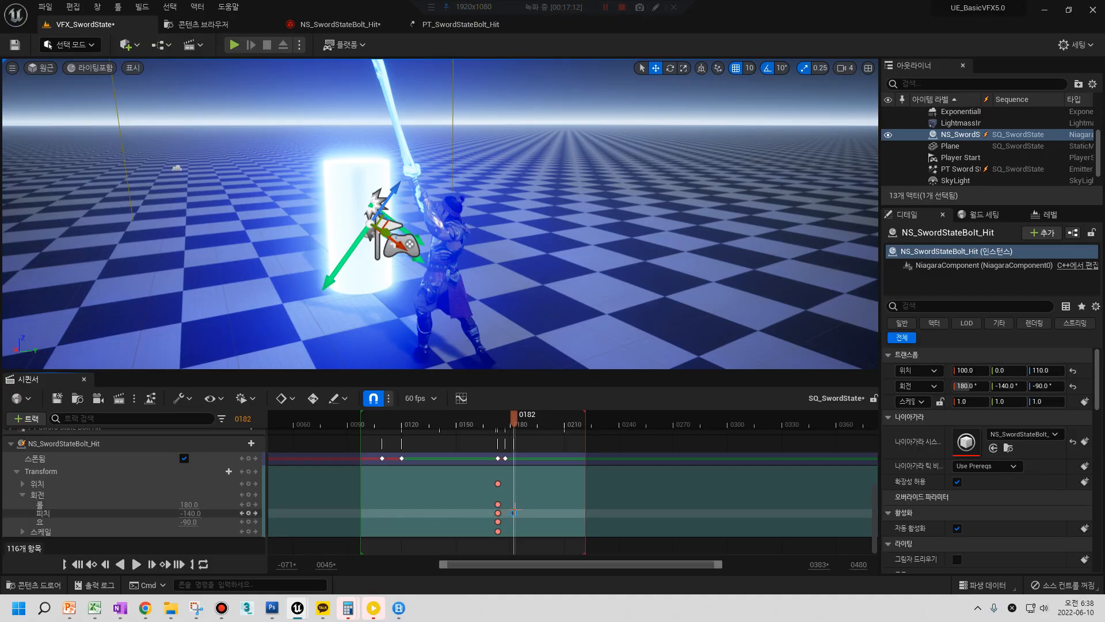
{"action": "left_click", "coordinate": [498, 420]}
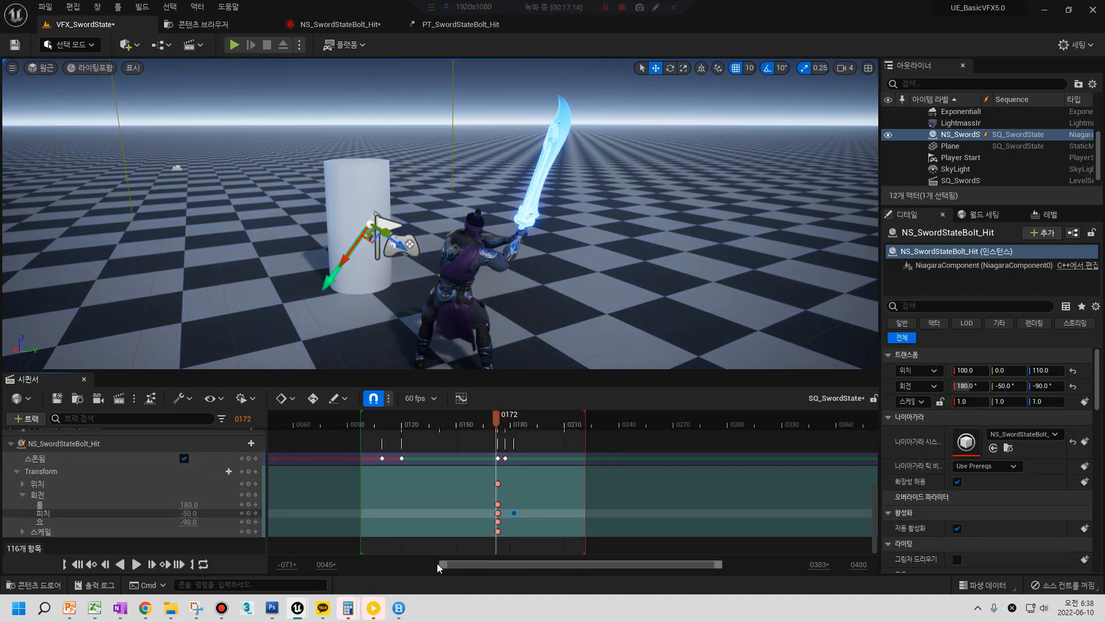
{"action": "left_click_drag", "start_coordinate": [444, 565], "coordinate": [557, 567]}
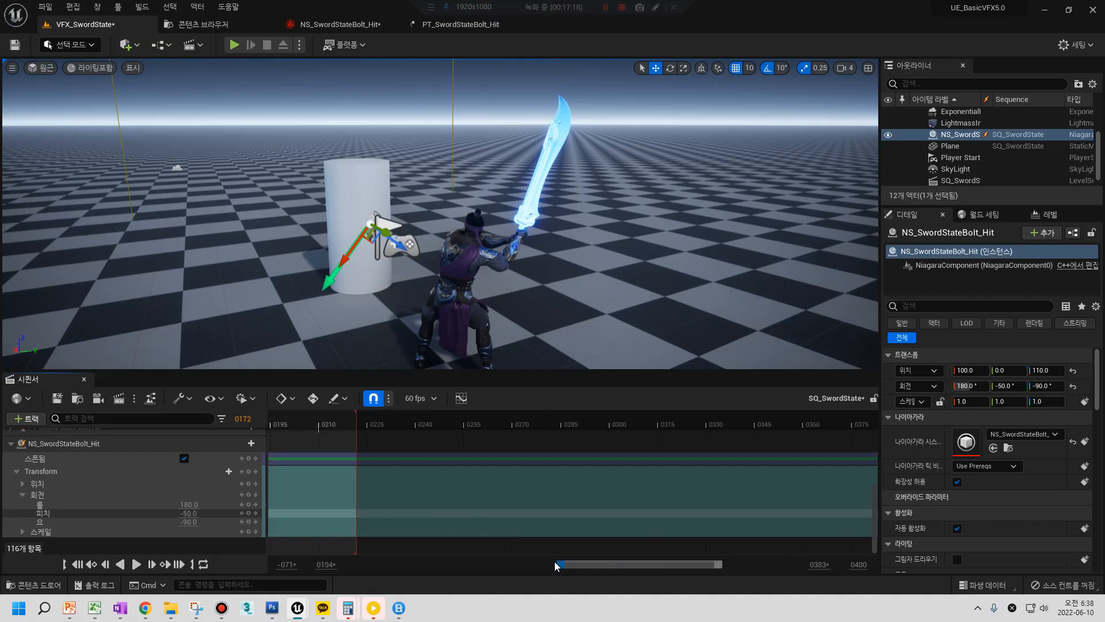
{"action": "left_click_drag", "start_coordinate": [633, 566], "coordinate": [567, 556]}
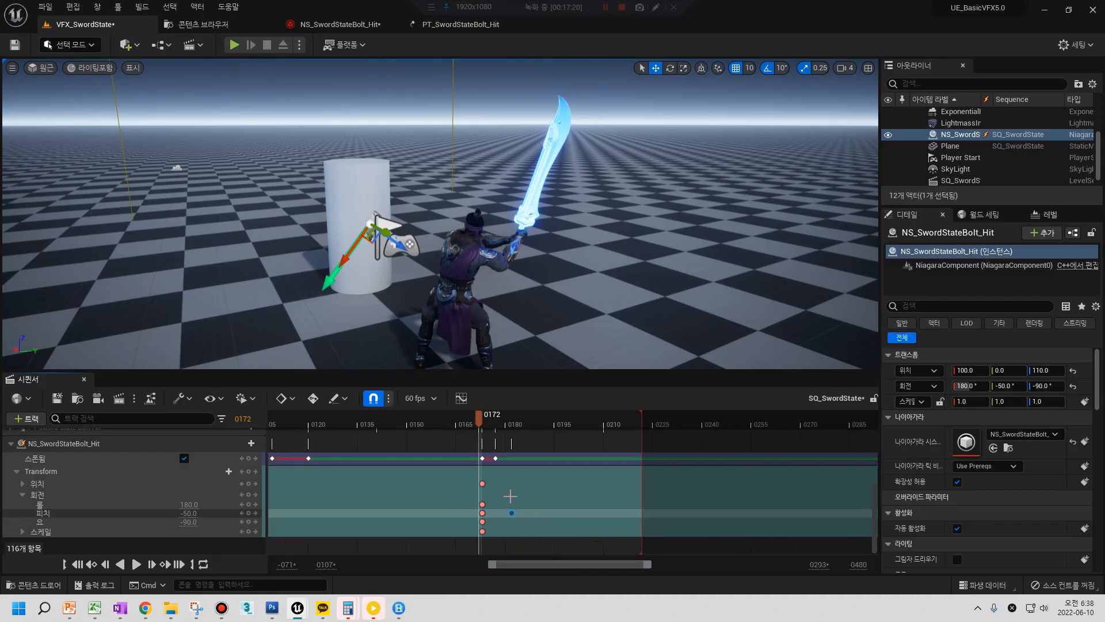
{"action": "left_click", "coordinate": [482, 504]}
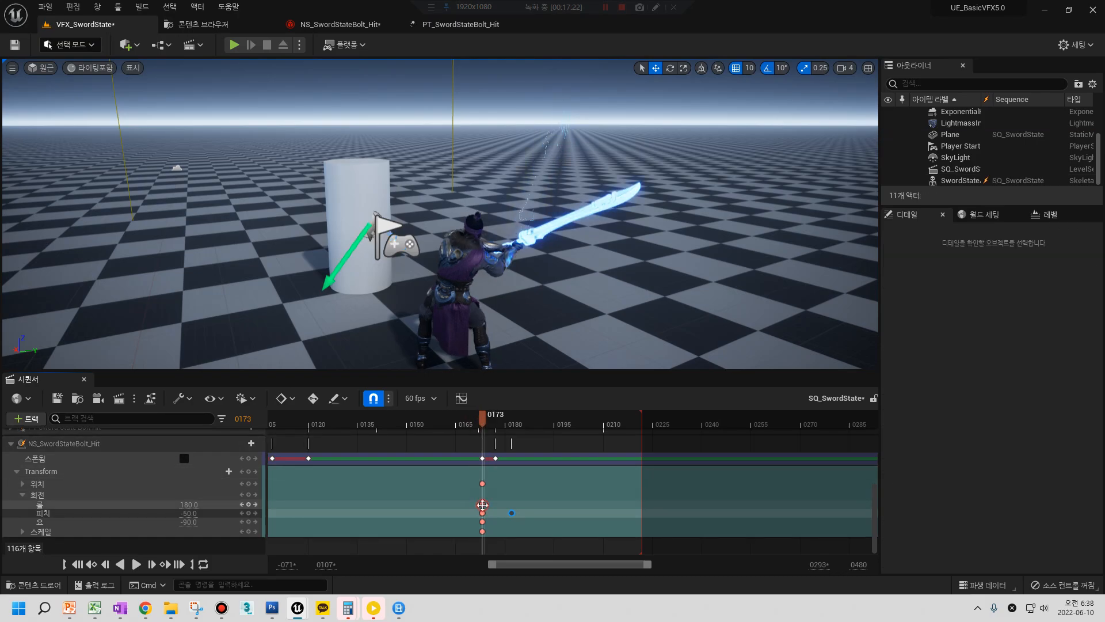
{"action": "left_click_drag", "start_coordinate": [512, 513], "coordinate": [486, 513]}
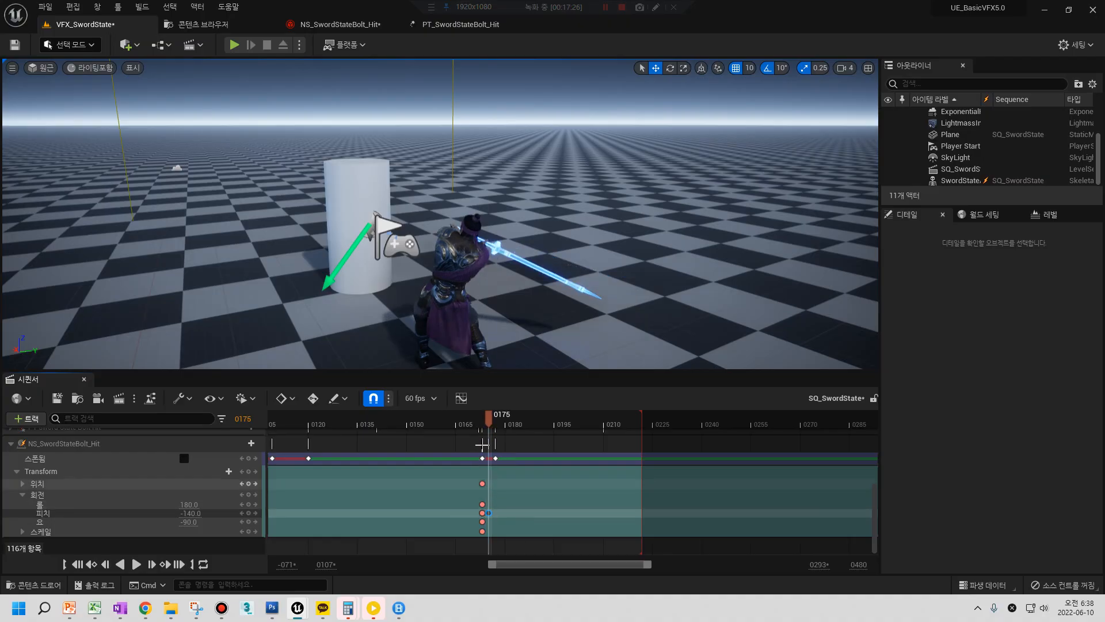
Compare NS_SwordStateBolt_Hit's height and direction with the sword swing around frames 175 to 178 from several angles
{"action": "left_click_drag", "start_coordinate": [489, 425], "coordinate": [499, 439]}
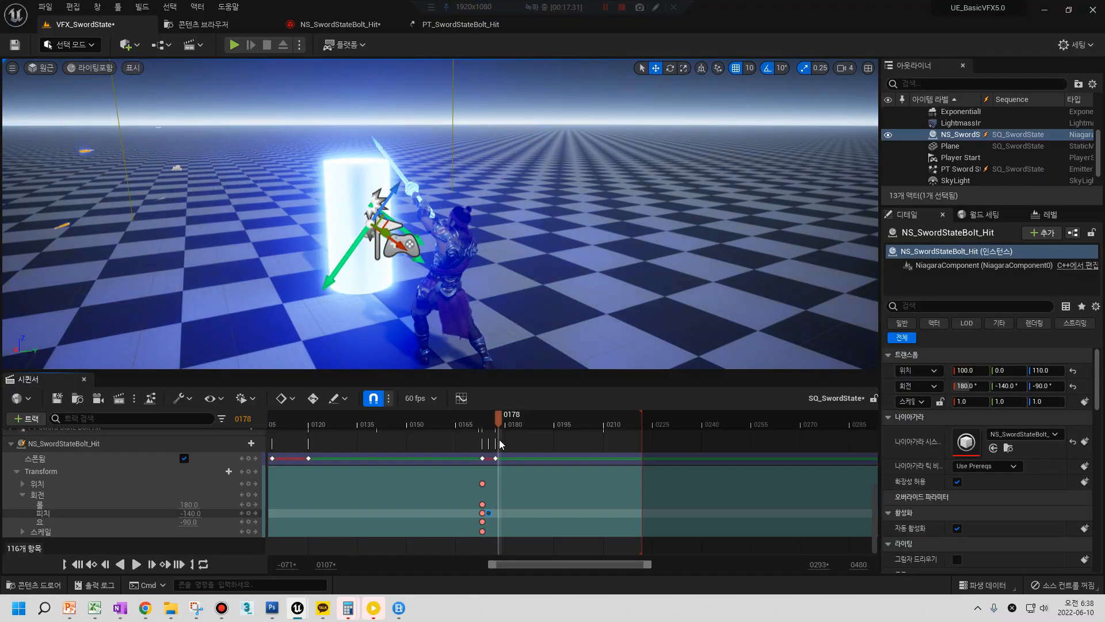
{"action": "left_click", "coordinate": [488, 512]}
{"action": "right_click_drag", "start_coordinate": [392, 226], "coordinate": [349, 279]}
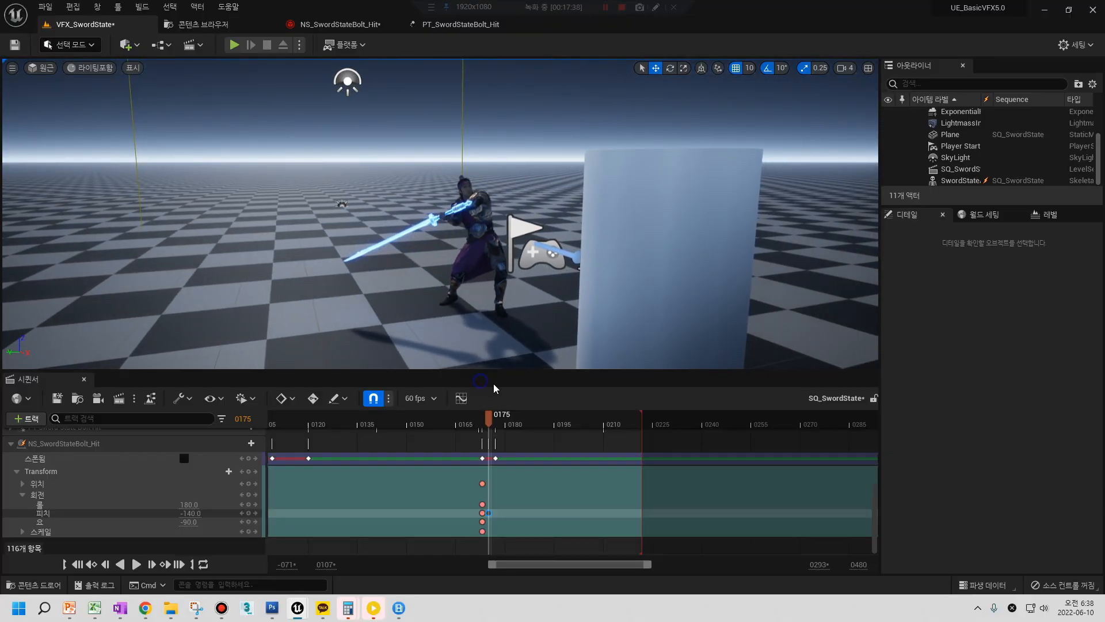
{"action": "left_click", "coordinate": [499, 425]}
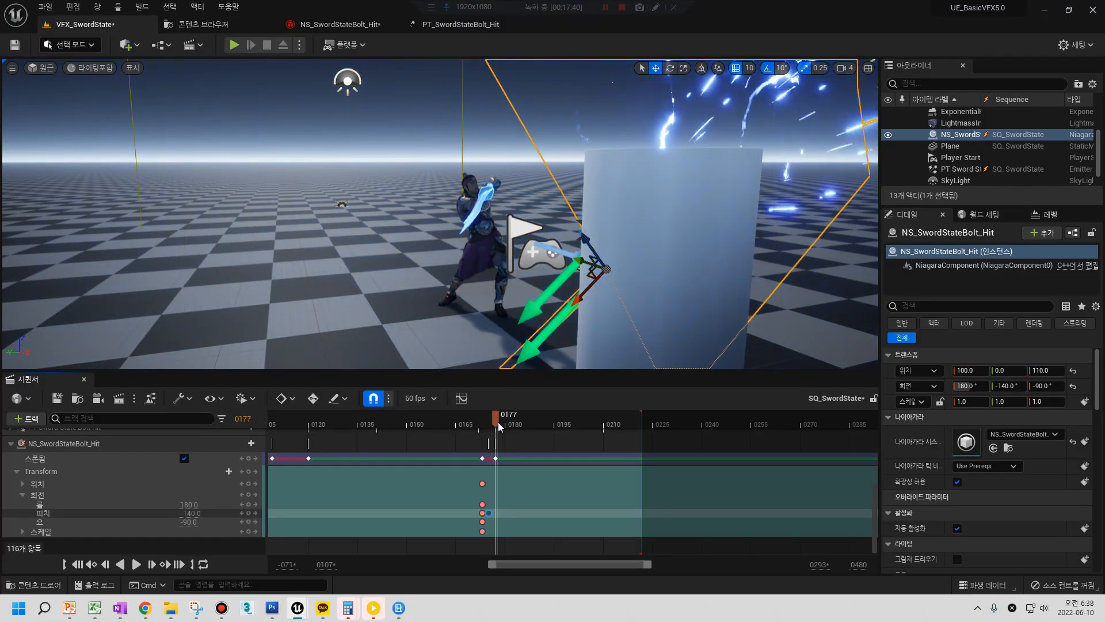
{"action": "right_click_drag", "start_coordinate": [560, 294], "coordinate": [399, 119]}
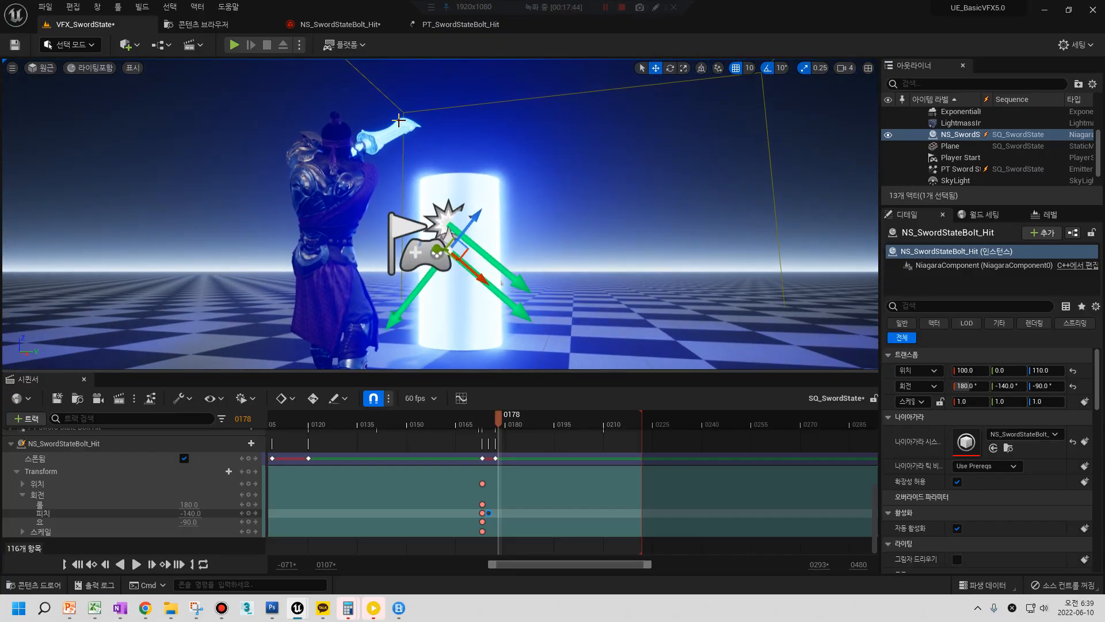
{"action": "left_click", "coordinate": [655, 6]}
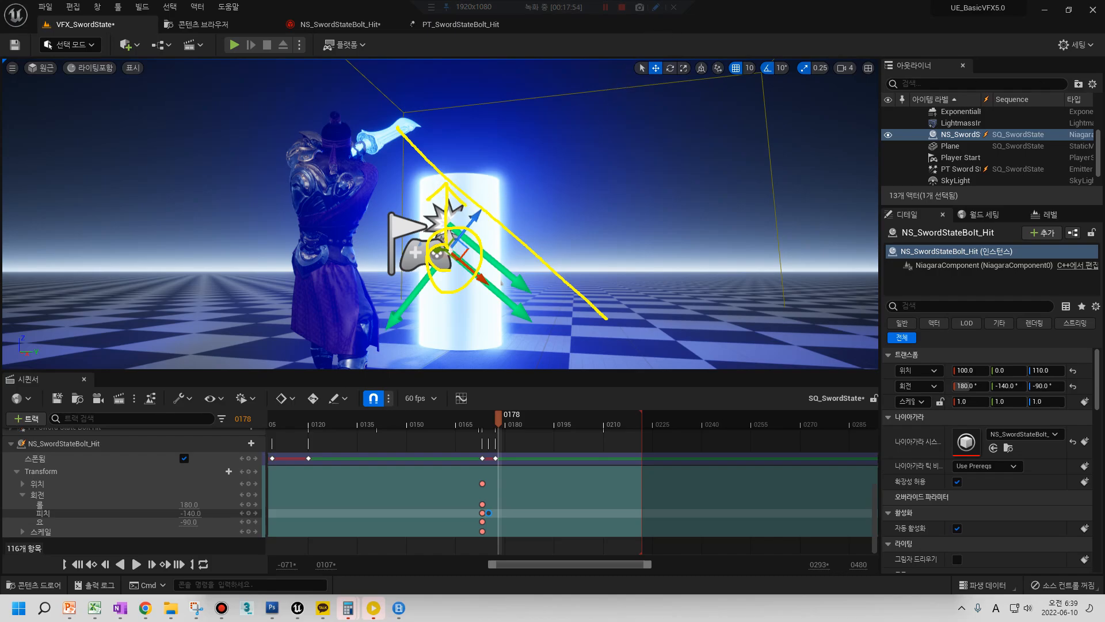
{"action": "key", "text": "Escape"}
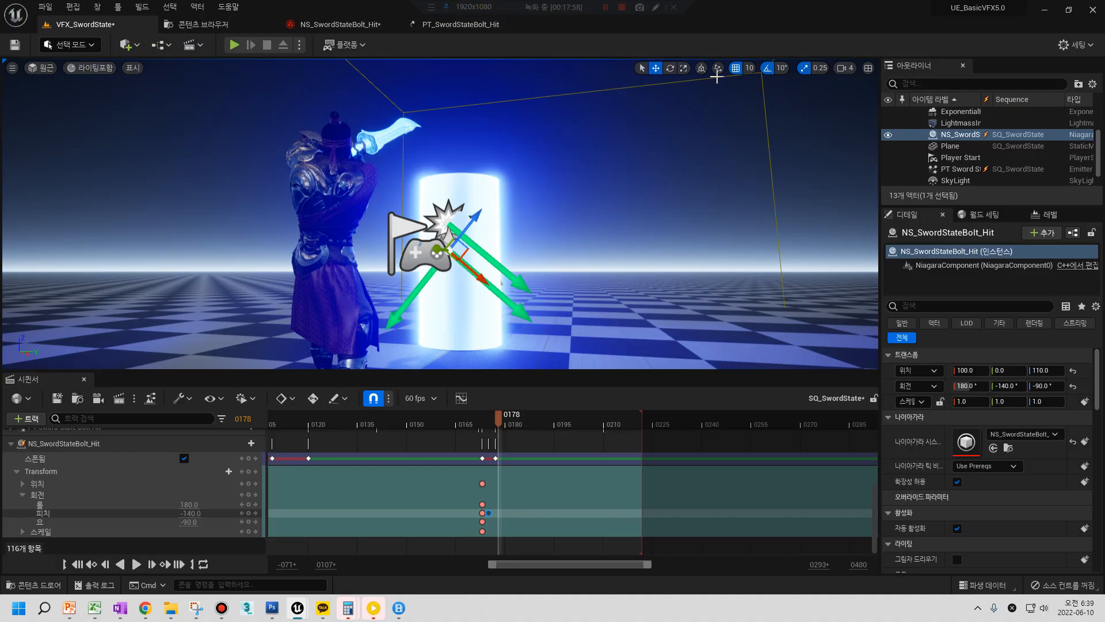
Switch the gizmo to world space, raise NS_SwordStateBolt_Hit to Z 180, and key its location at frame 175
{"action": "left_click", "coordinate": [701, 68]}
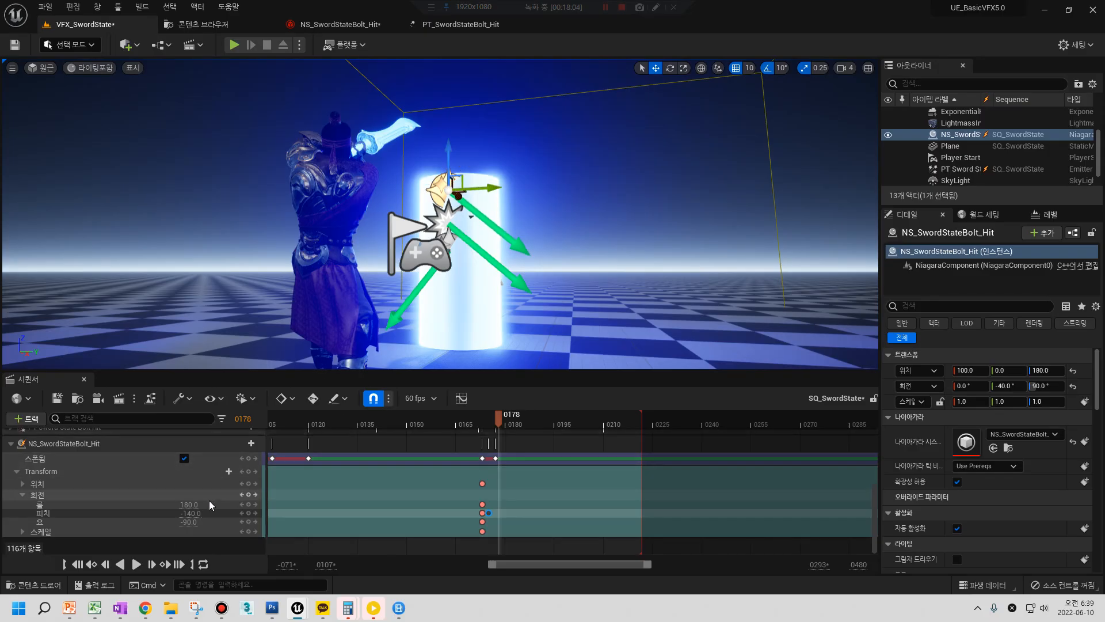
{"action": "left_click", "coordinate": [247, 484]}
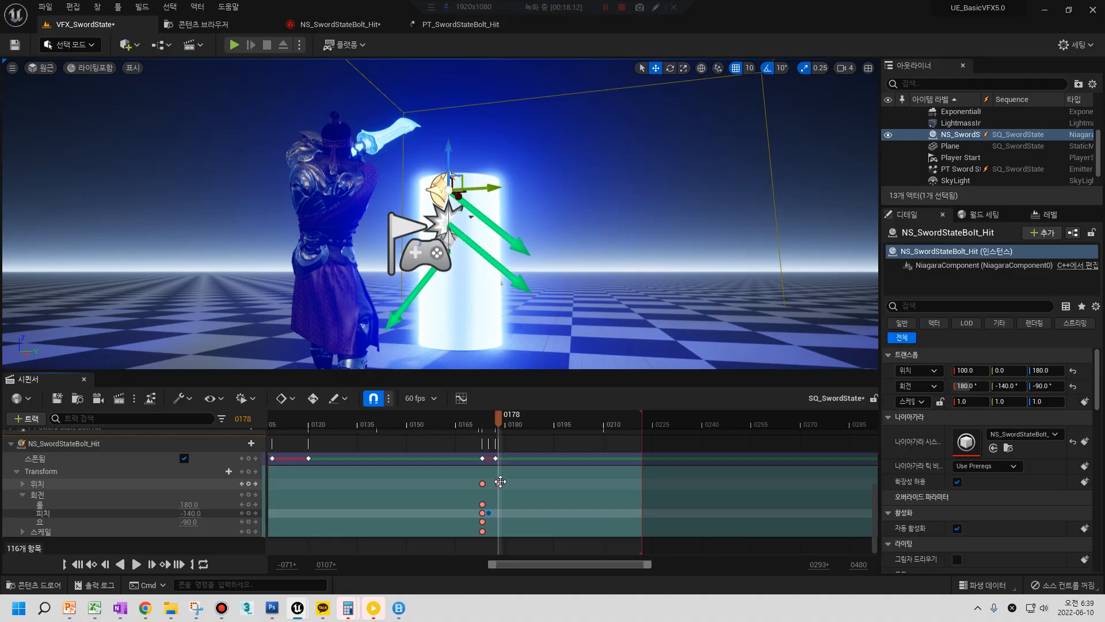
{"action": "left_click", "coordinate": [488, 513]}
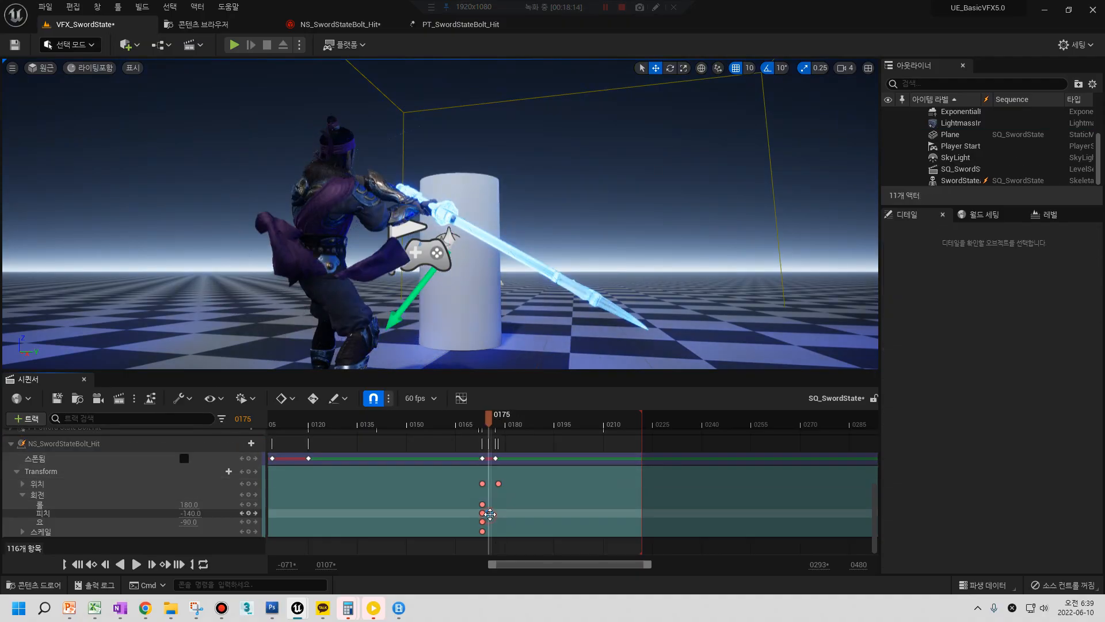
{"action": "left_click_drag", "start_coordinate": [498, 484], "coordinate": [489, 484]}
Scrub frames 175 to 178 and orbit around the cylinder to check the raised second hit against the sword
{"action": "left_click_drag", "start_coordinate": [479, 420], "coordinate": [500, 437]}
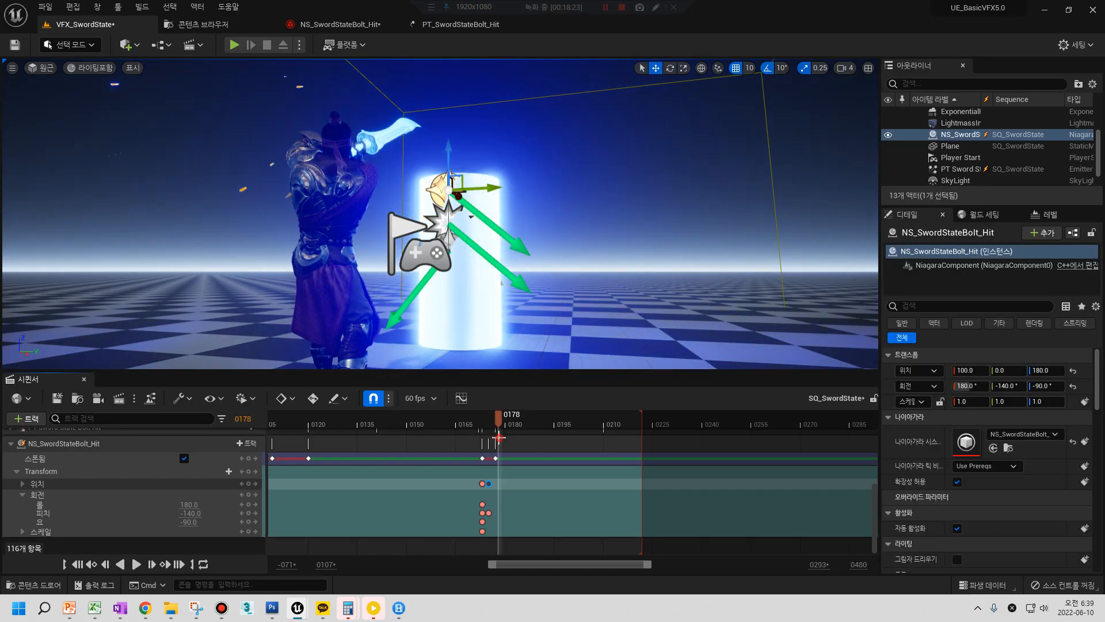
{"action": "left_click", "coordinate": [495, 437]}
{"action": "left_click_drag", "start_coordinate": [497, 429], "coordinate": [493, 422]}
{"action": "left_click_drag", "start_coordinate": [496, 334], "coordinate": [417, 335], "text": "alt"}
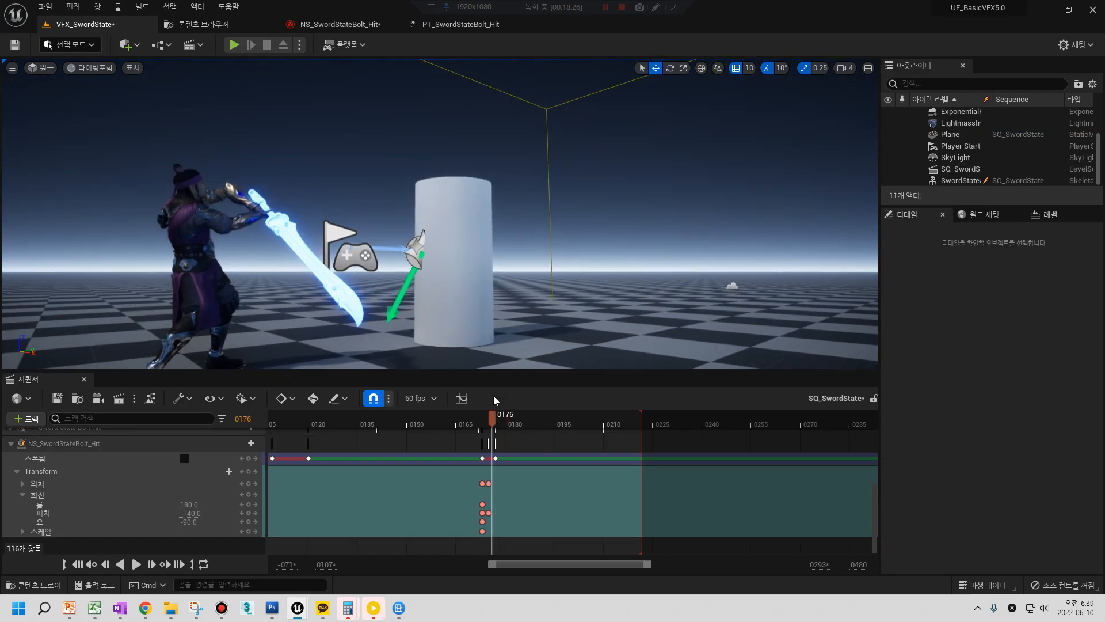
{"action": "left_click_drag", "start_coordinate": [495, 422], "coordinate": [499, 421]}
{"action": "left_click_drag", "start_coordinate": [485, 338], "coordinate": [346, 338], "text": "alt"}
{"action": "right_click_drag", "start_coordinate": [319, 227], "coordinate": [319, 228]}
{"action": "key", "text": "d"}
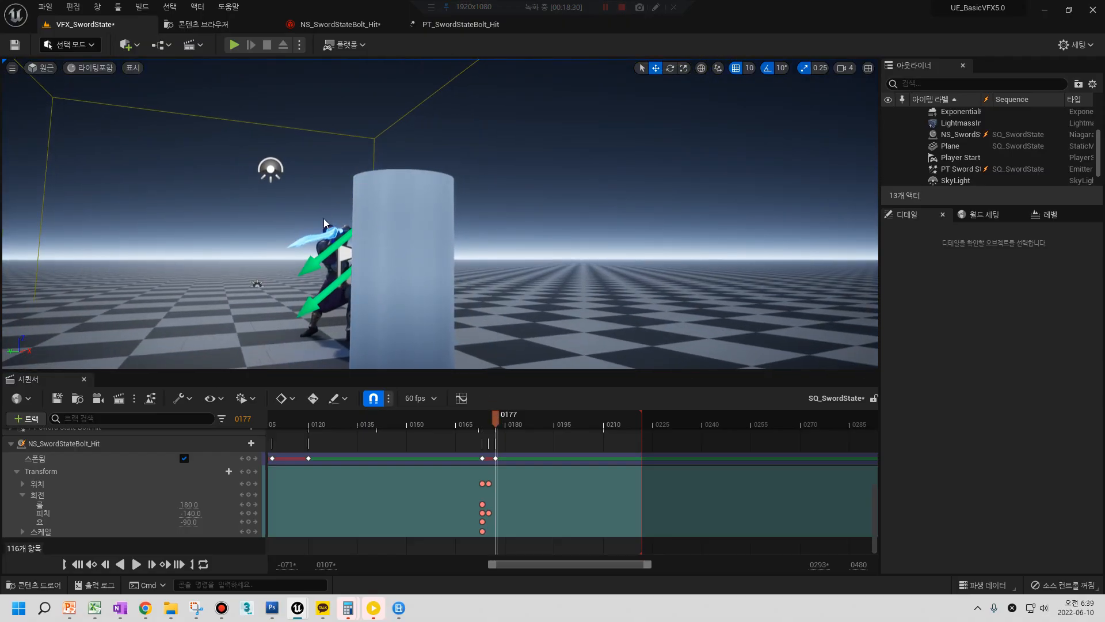
{"action": "left_click_drag", "start_coordinate": [495, 423], "coordinate": [452, 423]}
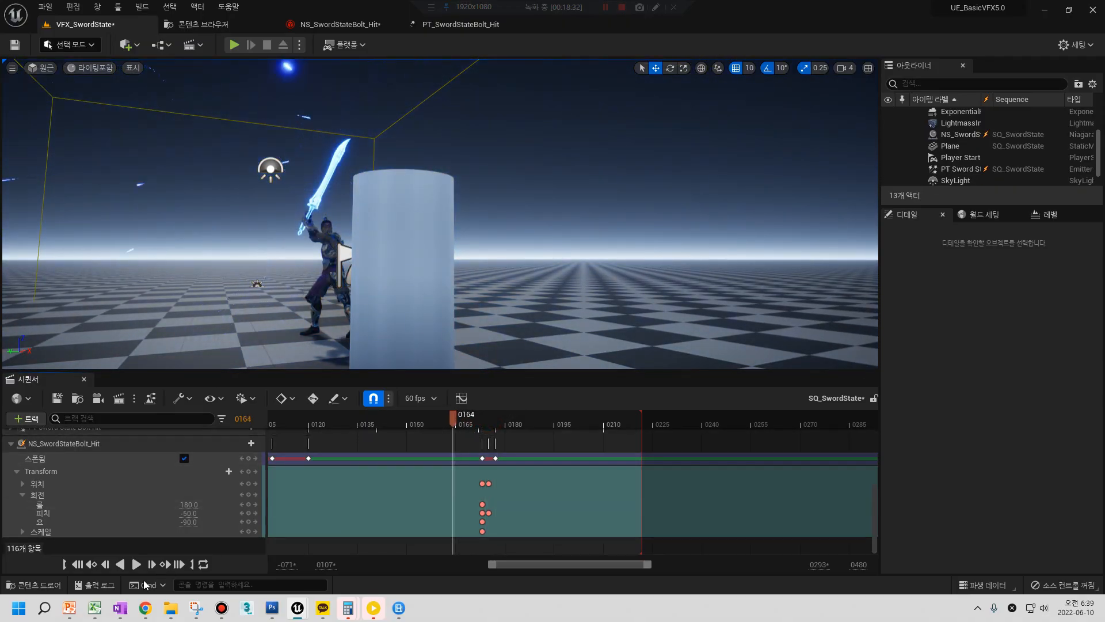
Play the sequence in a loop and fly around the cylinder to examine both hit effects from different angles
{"action": "left_click", "coordinate": [135, 564]}
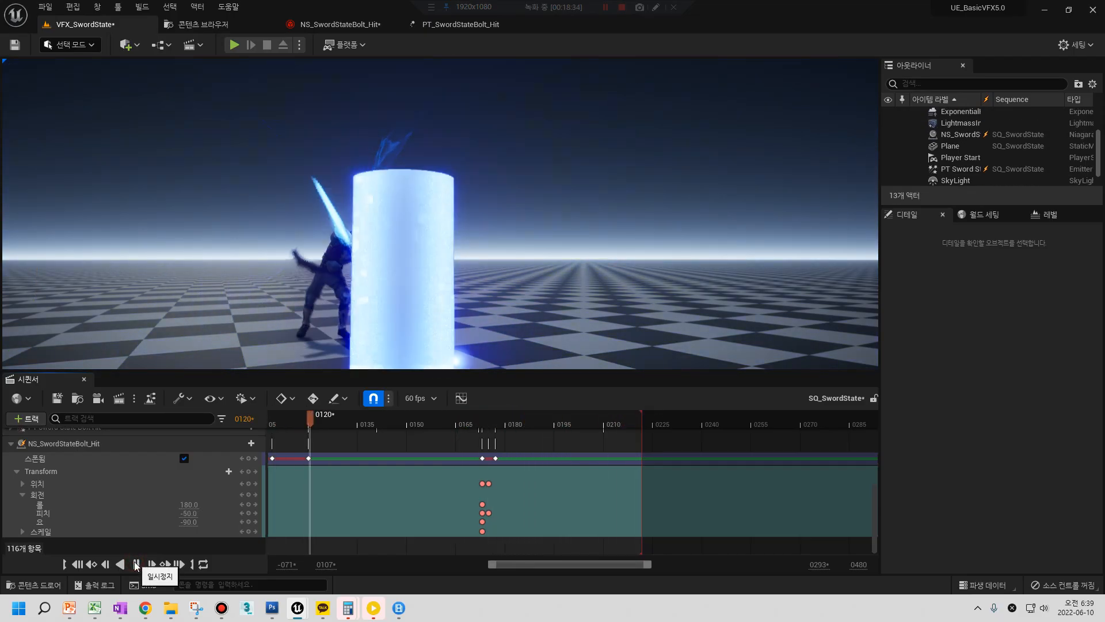
{"action": "key", "text": "d"}
{"action": "right_click_drag", "start_coordinate": [432, 286], "coordinate": [381, 263]}
{"action": "key", "text": "s"}
{"action": "key", "text": "e"}
{"action": "key", "text": "q"}
{"action": "key", "text": "d"}
{"action": "key", "text": "e"}
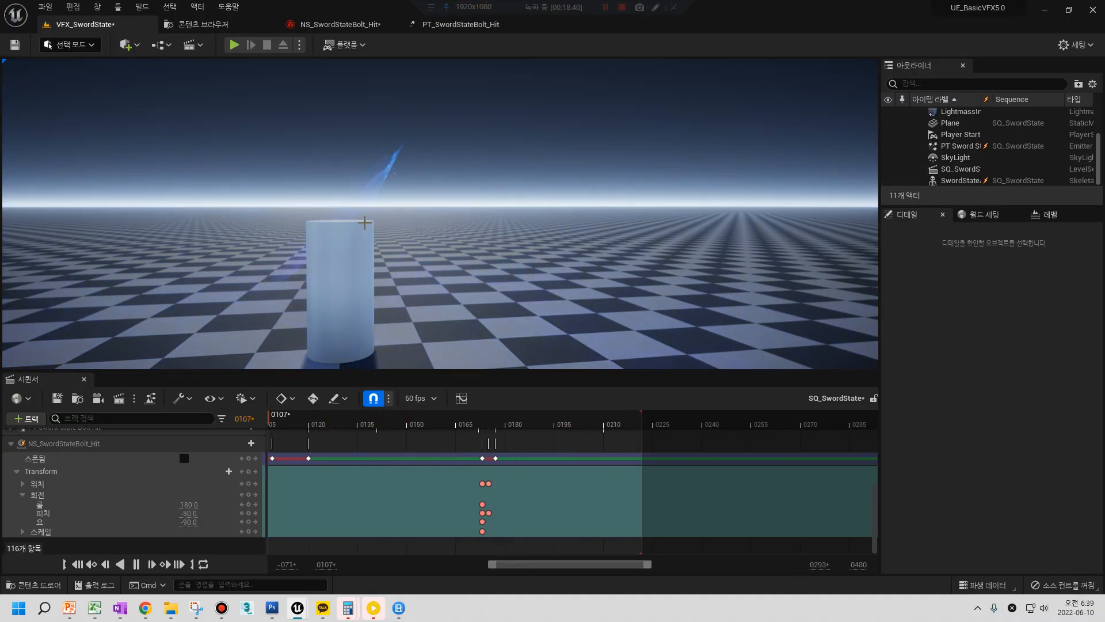
{"action": "key", "text": "a"}
{"action": "right_click_drag", "start_coordinate": [365, 222], "coordinate": [334, 242]}
{"action": "key", "text": "e"}
{"action": "key", "text": "s"}
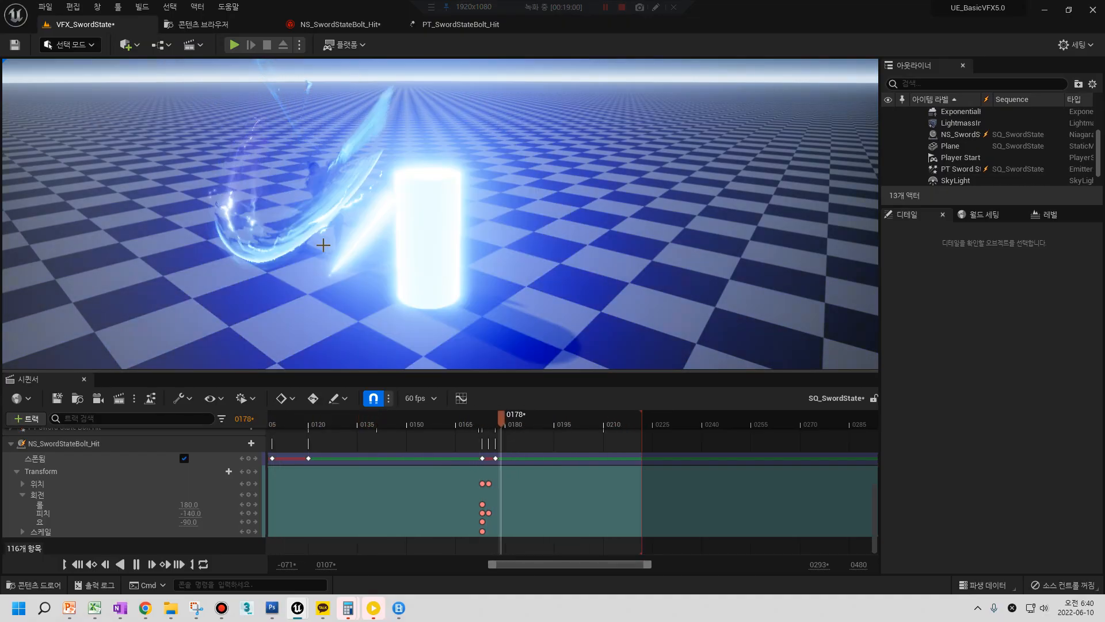
Move to frame 147, select NS_SwordStateBolt_Hit, save the SQ_SwordState sequence, and check the location keys at frames 173 and 175
{"action": "left_click_drag", "start_coordinate": [288, 424], "coordinate": [398, 437]}
{"action": "mouse_move", "coordinate": [454, 305]}
{"action": "right_mouse_down"}
{"action": "mouse_move", "coordinate": [495, 296]}
{"action": "mouse_move", "coordinate": [440, 305]}
{"action": "right_mouse_up"}
{"action": "left_click", "coordinate": [339, 288]}
{"action": "right_click_drag", "start_coordinate": [339, 288], "coordinate": [471, 291]}
{"action": "left_click", "coordinate": [64, 404]}
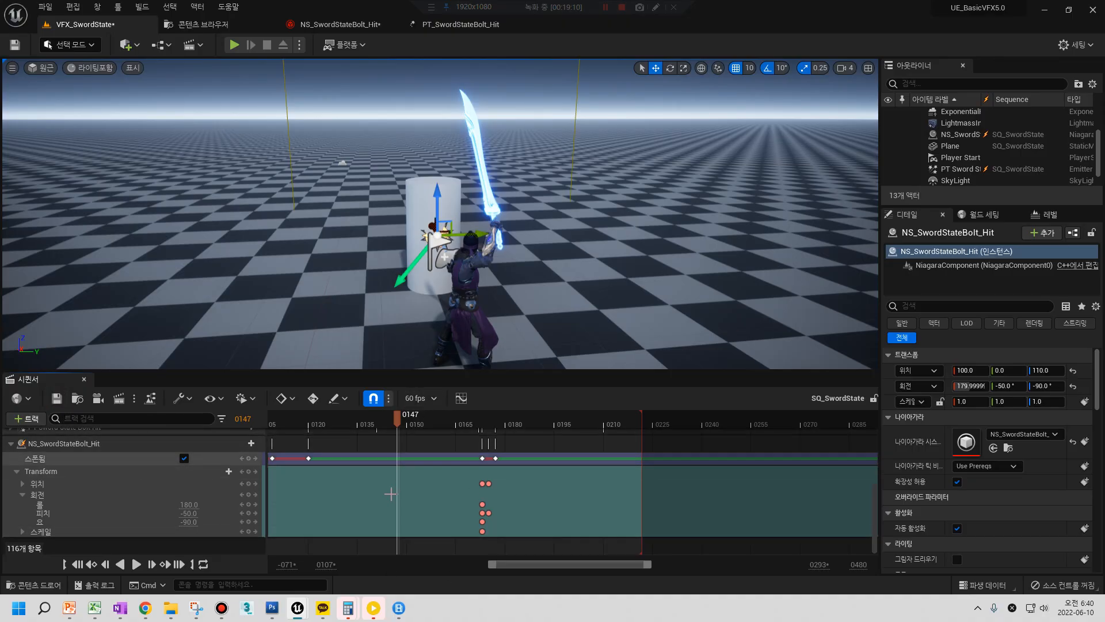
{"action": "left_click", "coordinate": [485, 484]}
{"action": "left_click", "coordinate": [491, 484]}
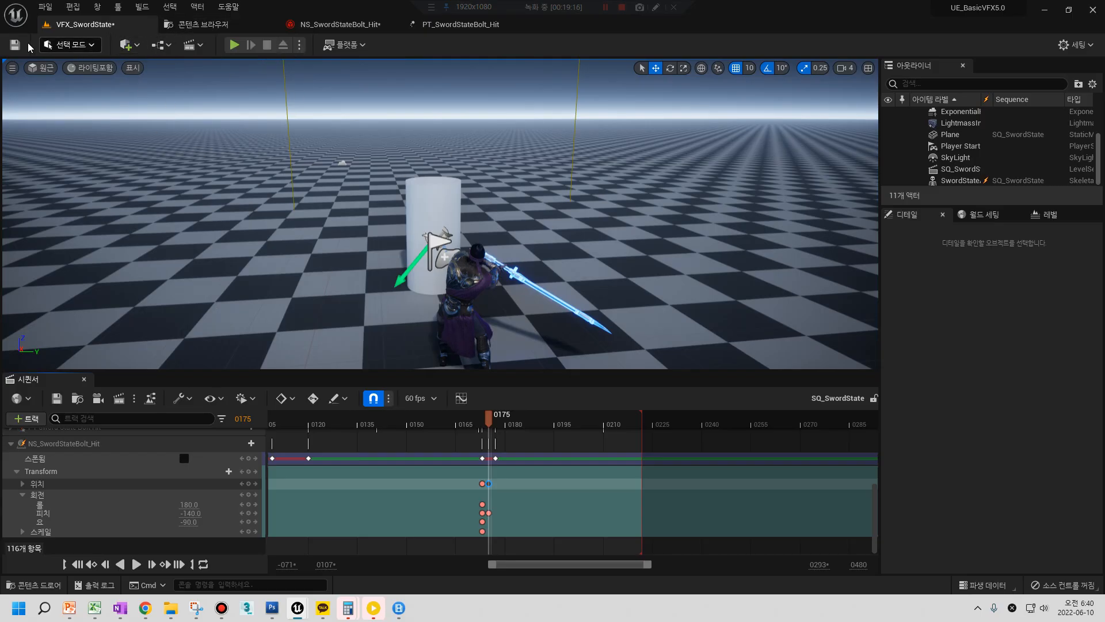
Save all modified content from the Content Browser, including NS_SwordStateBolt_Hit
{"action": "left_click", "coordinate": [180, 26]}
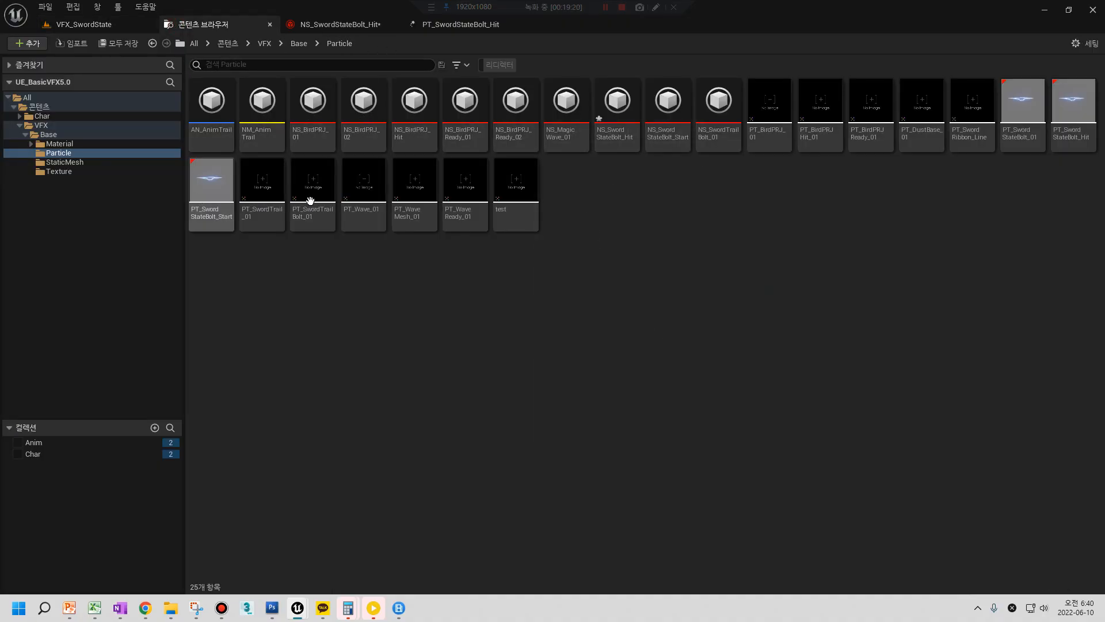
{"action": "left_click", "coordinate": [118, 45]}
{"action": "left_click", "coordinate": [646, 429]}
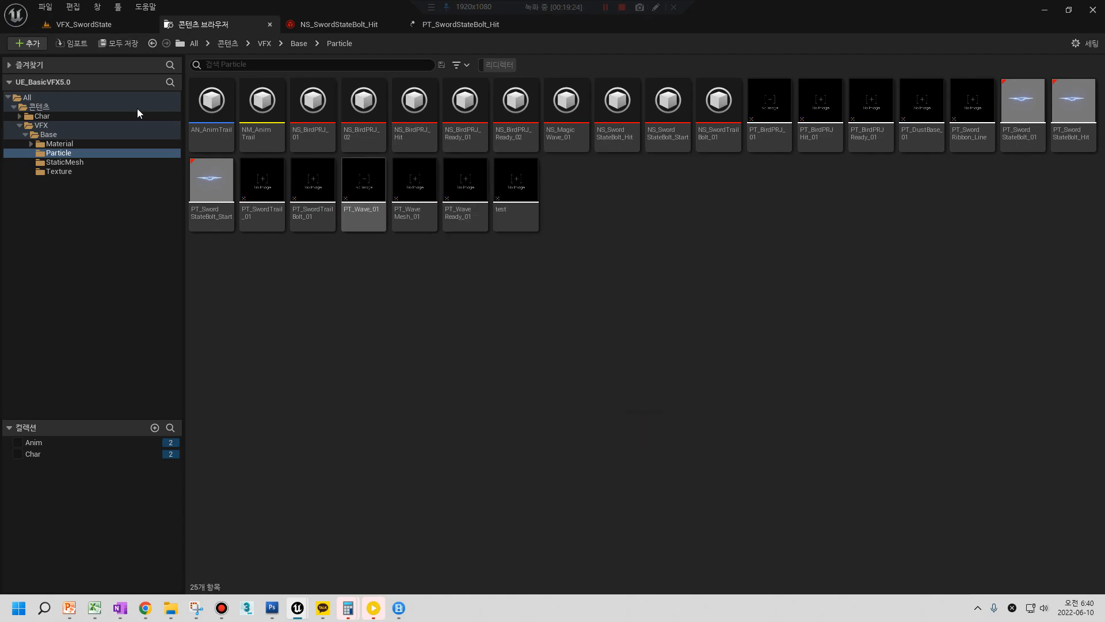
{"action": "left_click", "coordinate": [132, 26]}
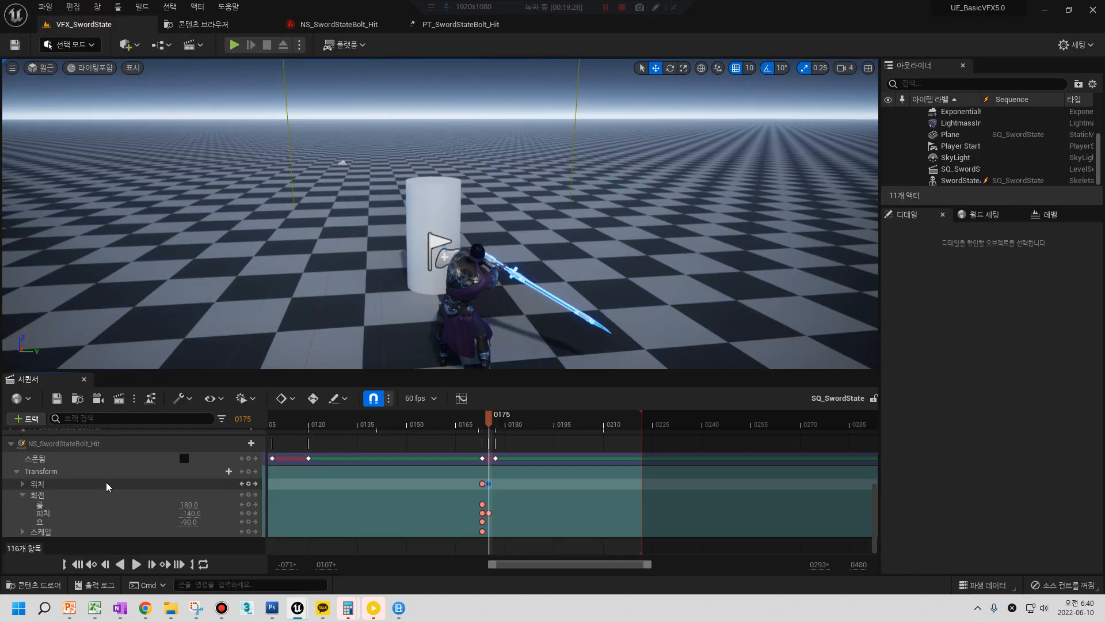
{"action": "left_click", "coordinate": [198, 24]}
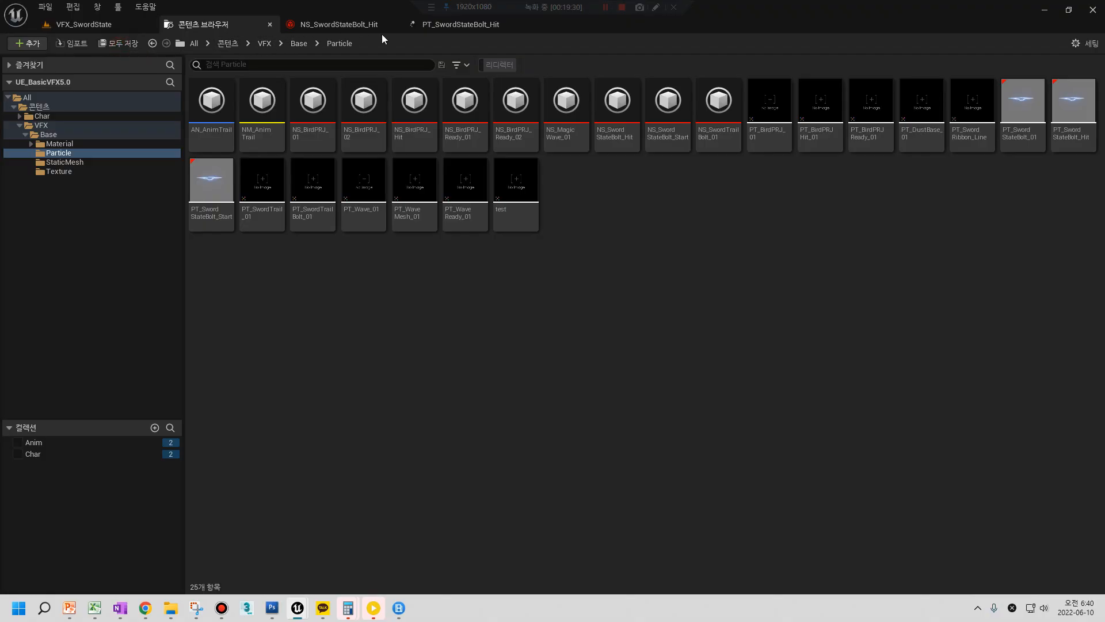
{"action": "left_click", "coordinate": [319, 26]}
{"action": "left_click", "coordinate": [236, 26]}
{"action": "left_click", "coordinate": [84, 24]}
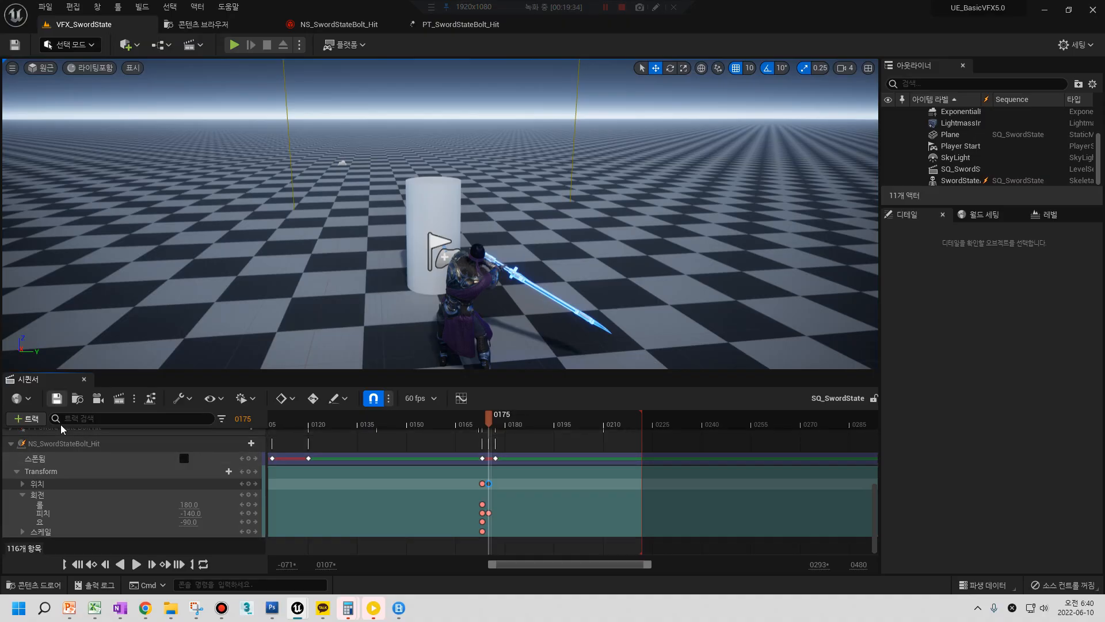
Frame the character and cylinder from the side and play the sword sequence from its beginning to review the hits
{"action": "left_click_drag", "start_coordinate": [476, 254], "coordinate": [287, 242], "text": "alt"}
{"action": "right_click_drag", "start_coordinate": [477, 254], "coordinate": [495, 265]}
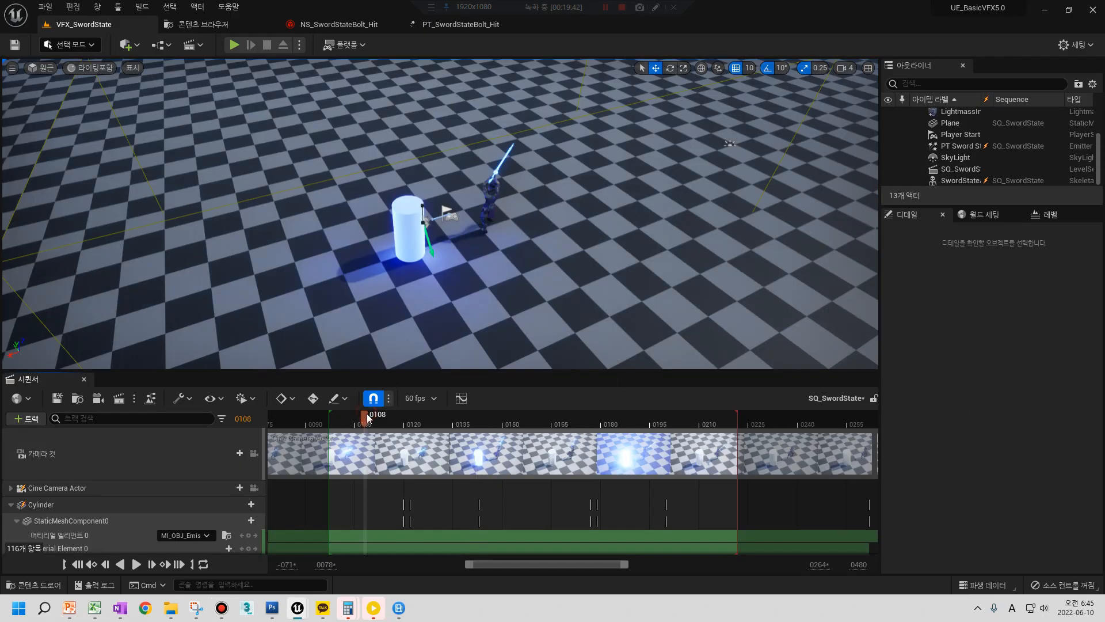
{"action": "left_click_drag", "start_coordinate": [326, 416], "coordinate": [316, 416]}
{"action": "left_click", "coordinate": [135, 565]}
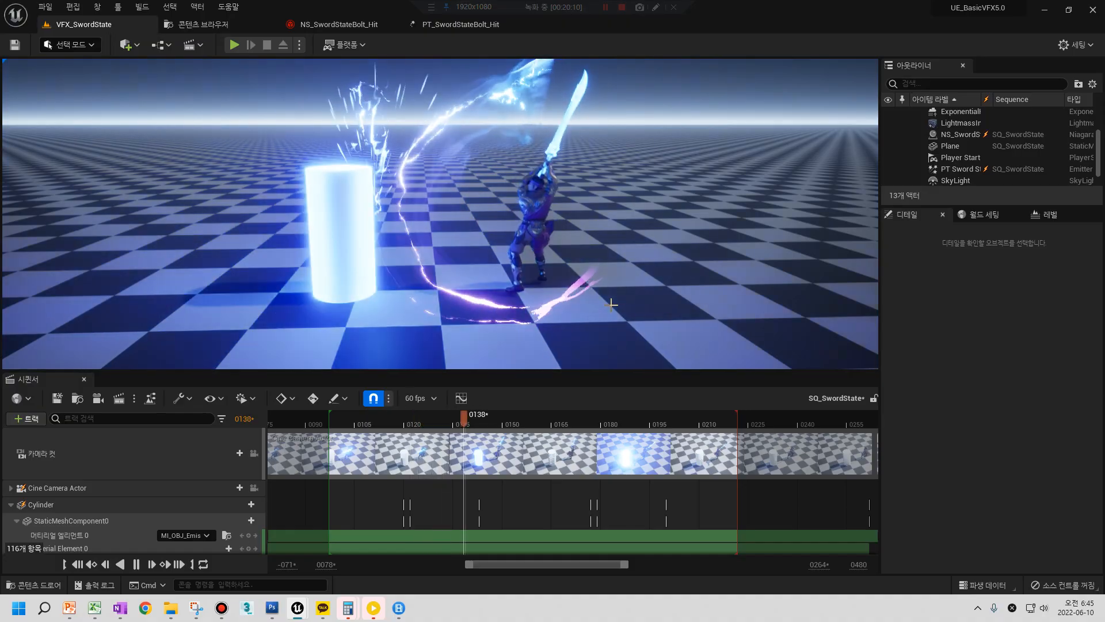
Locate NS_SwordStateBolt_Hit in the Content Browser and open the neighbouring NS_SwordStateBolt_Start system
{"action": "left_click", "coordinate": [340, 24]}
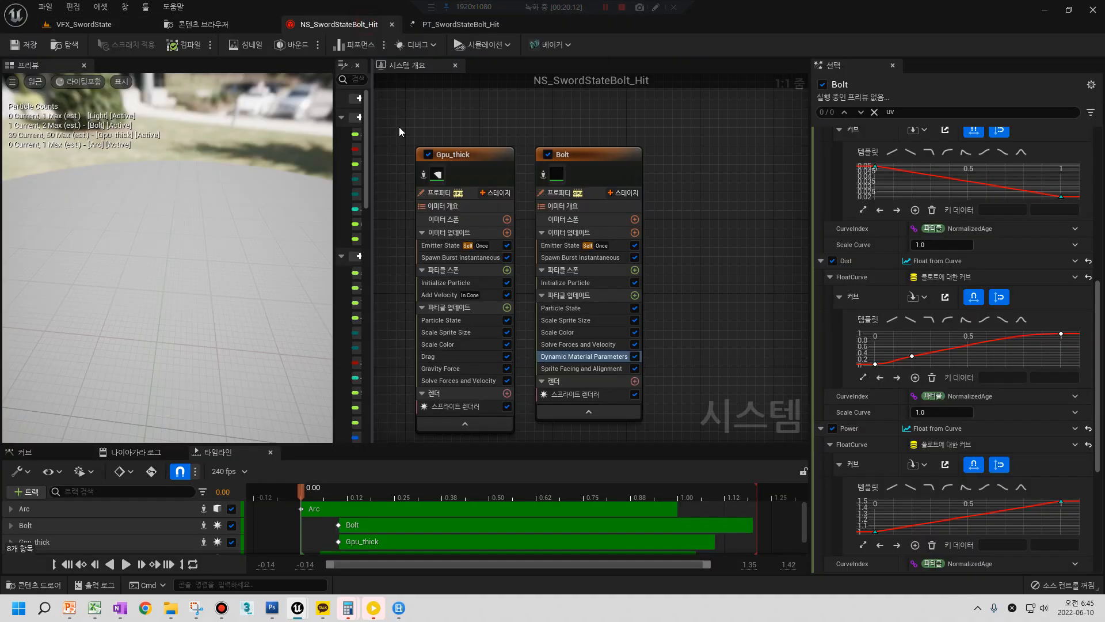
{"action": "left_click", "coordinate": [57, 45]}
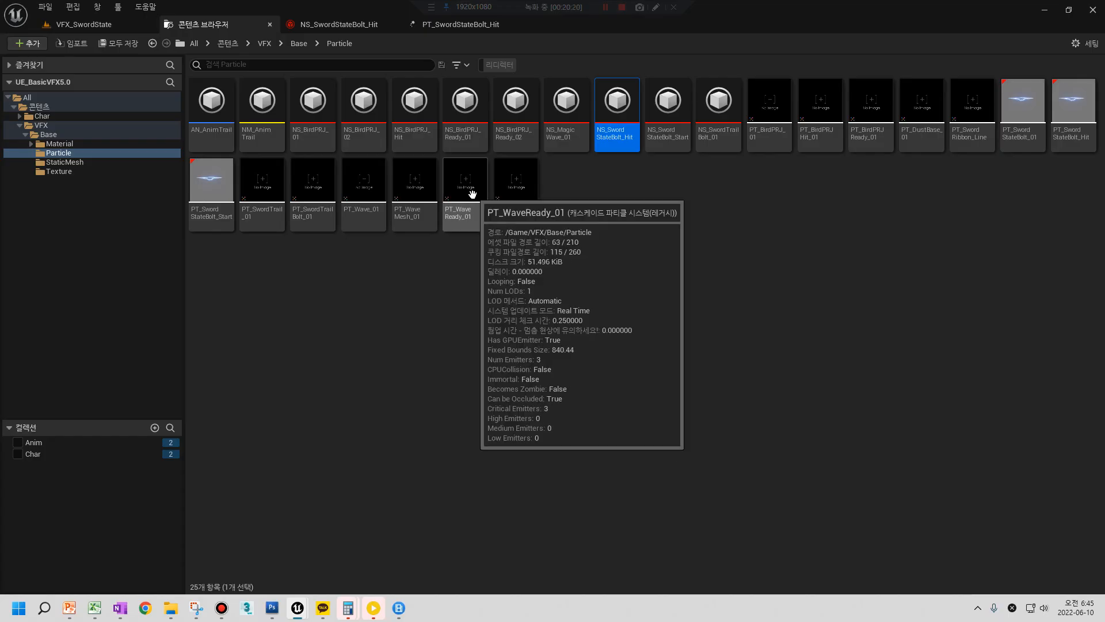
{"action": "mouse_move", "coordinate": [668, 145]}
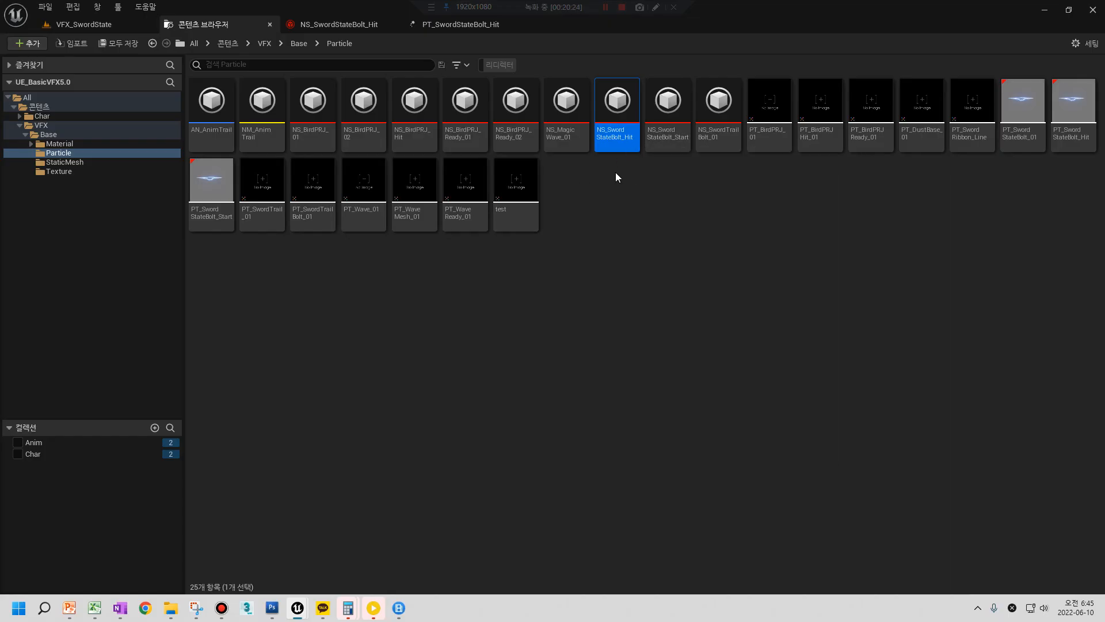
{"action": "left_click", "coordinate": [658, 137]}
{"action": "double_click", "coordinate": [658, 137]}
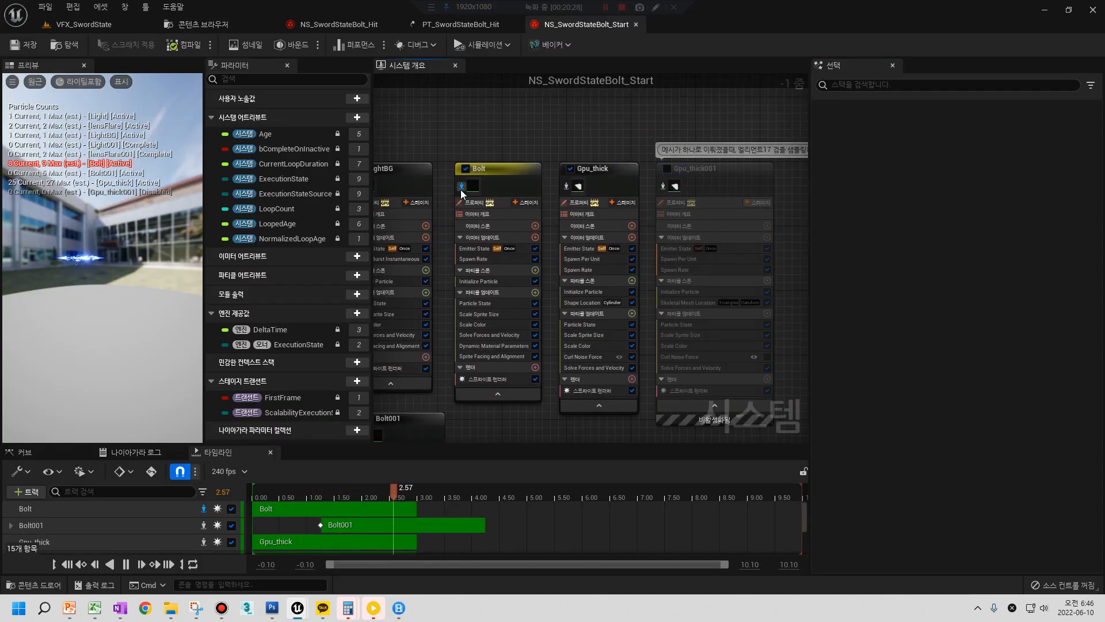
Open the MT_SwordStateBolt_01 material from the sprite renderer of NS_SwordStateBolt_Start's Bolt emitter
{"action": "left_click", "coordinate": [461, 188]}
{"action": "left_click", "coordinate": [487, 379]}
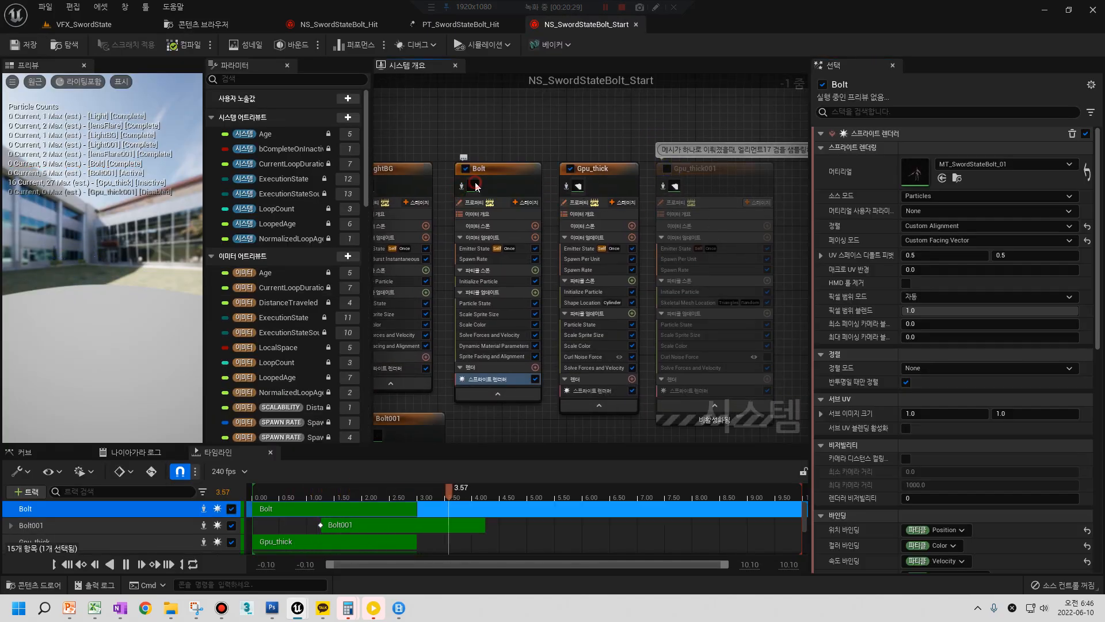
{"action": "double_click", "coordinate": [911, 176]}
Examine the MT_SwordStateBolt_01 graph, focusing on the two GeneratedBand nodes and how they feed Add and Saturate
{"action": "scroll", "coordinate": [431, 309], "scroll_direction": "down", "scroll_amount": 5}
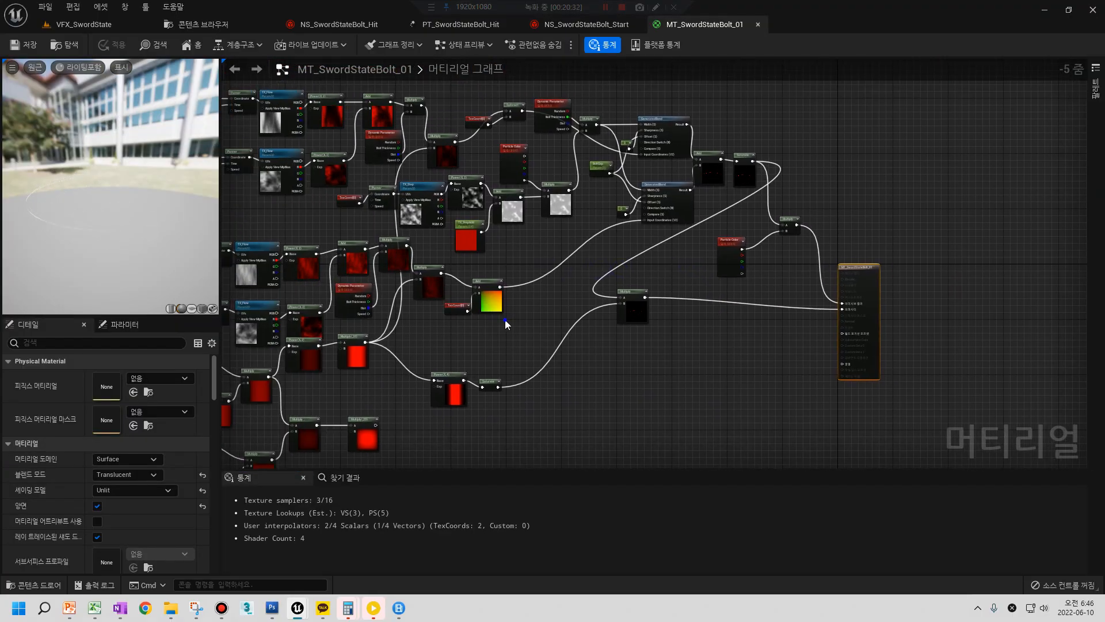
{"action": "right_click_drag", "start_coordinate": [505, 320], "coordinate": [652, 317]}
{"action": "mouse_move", "coordinate": [97, 263]}
{"action": "left_mouse_down"}
{"action": "mouse_move", "coordinate": [86, 271]}
{"action": "mouse_move", "coordinate": [96, 263]}
{"action": "left_mouse_up"}
{"action": "right_click_drag", "start_coordinate": [529, 258], "coordinate": [547, 260]}
{"action": "scroll", "coordinate": [693, 243], "scroll_direction": "up", "scroll_amount": 4}
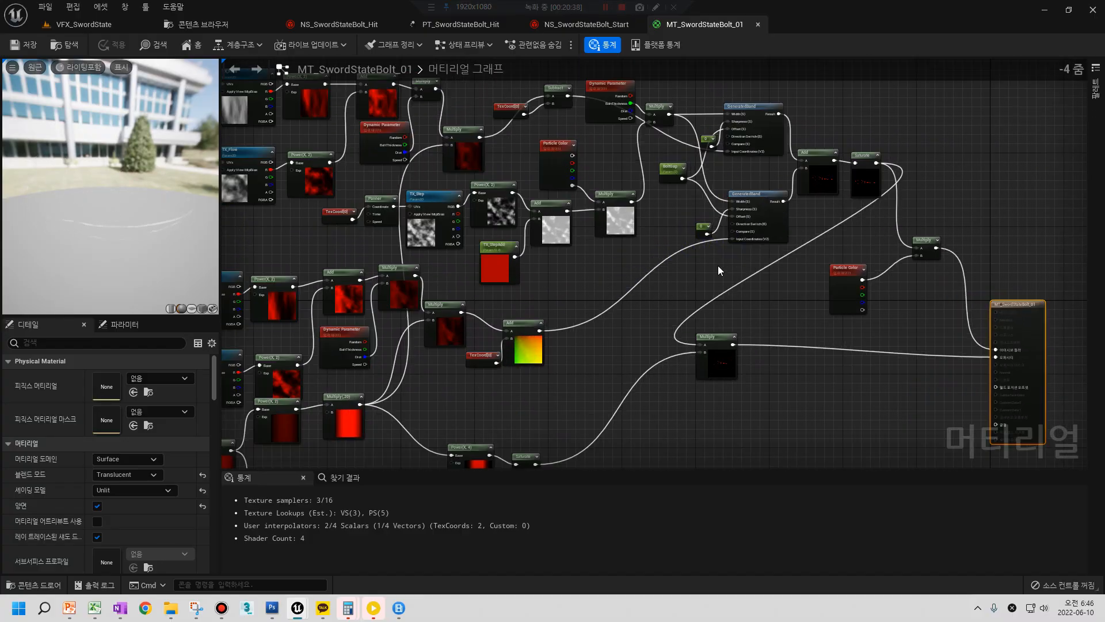
{"action": "right_click_drag", "start_coordinate": [671, 327], "coordinate": [603, 275]}
{"action": "scroll", "coordinate": [603, 275], "scroll_direction": "up", "scroll_amount": 1}
{"action": "left_click_drag", "start_coordinate": [511, 232], "coordinate": [550, 185]}
{"action": "left_click", "coordinate": [555, 265]}
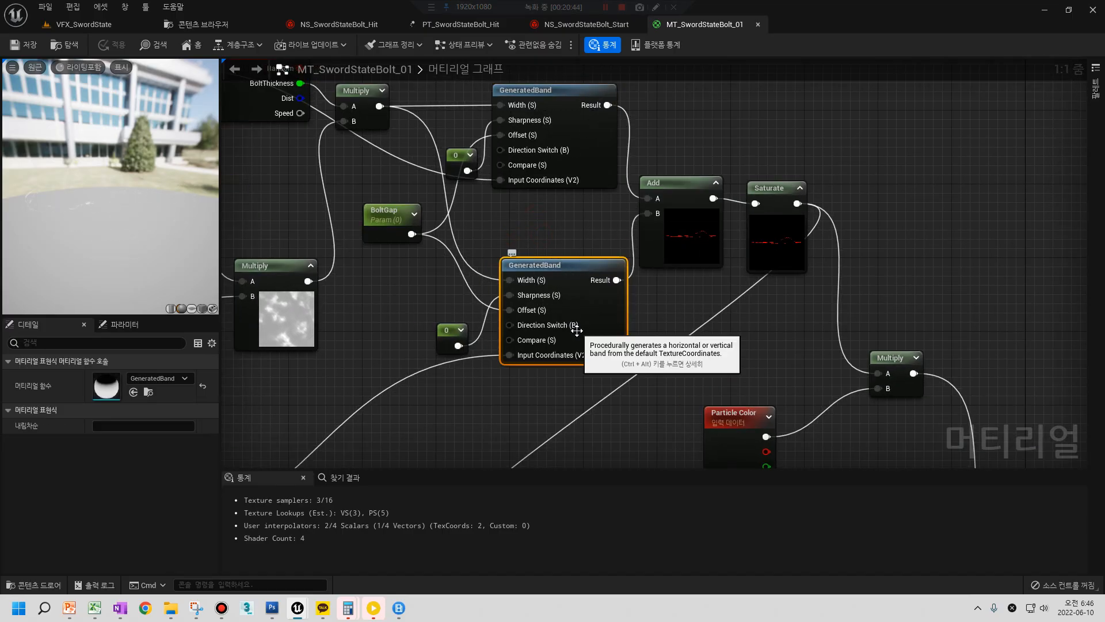
{"action": "scroll", "coordinate": [584, 150], "scroll_direction": "down", "scroll_amount": 3}
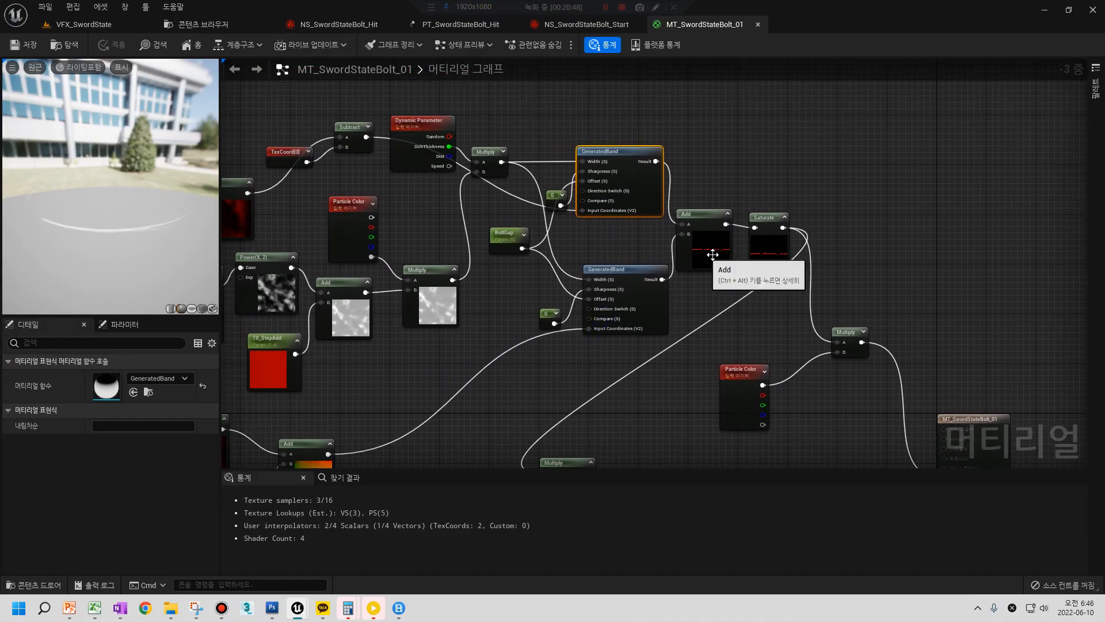
{"action": "right_click_drag", "start_coordinate": [393, 396], "coordinate": [519, 272]}
Turn off solo on the Bolt emitter in PT_SwordStateBolt_Hit to preview all emitters, and close its editor
{"action": "left_click", "coordinate": [437, 24]}
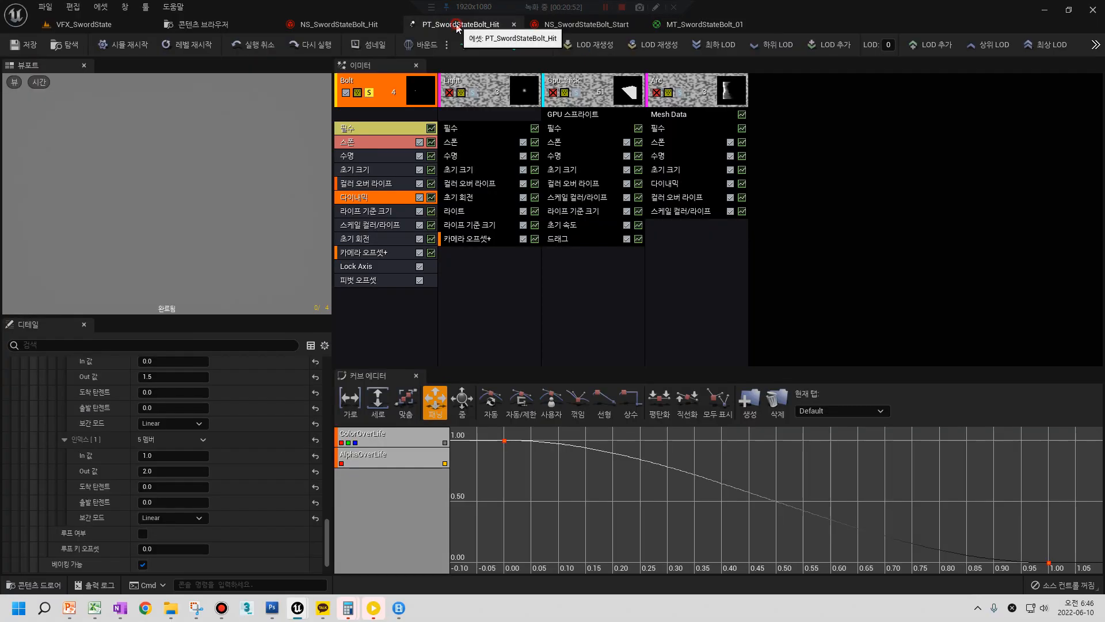
{"action": "left_click", "coordinate": [370, 93]}
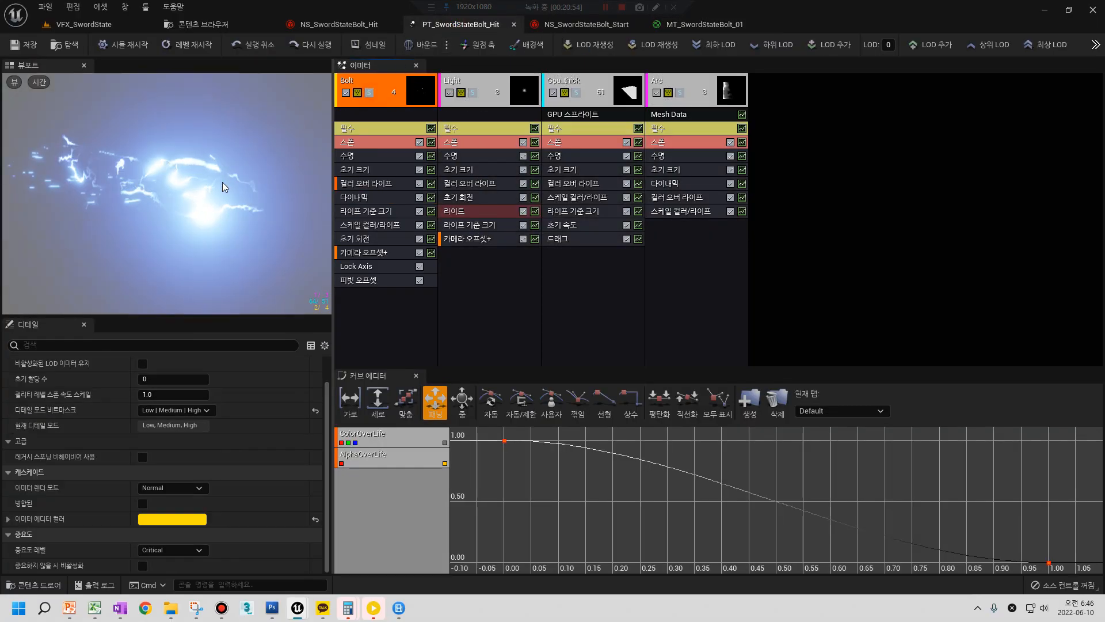
{"action": "left_click", "coordinate": [514, 24]}
Review the Light, Gpu_thick and Bolt emitters of NS_SwordStateBolt_Hit, and return to the VFX_SwordState level
{"action": "right_click_drag", "start_coordinate": [499, 232], "coordinate": [595, 123]}
{"action": "scroll", "coordinate": [534, 201], "scroll_direction": "down", "scroll_amount": 4}
{"action": "scroll", "coordinate": [535, 179], "scroll_direction": "up", "scroll_amount": 3}
{"action": "left_click", "coordinate": [777, 149]}
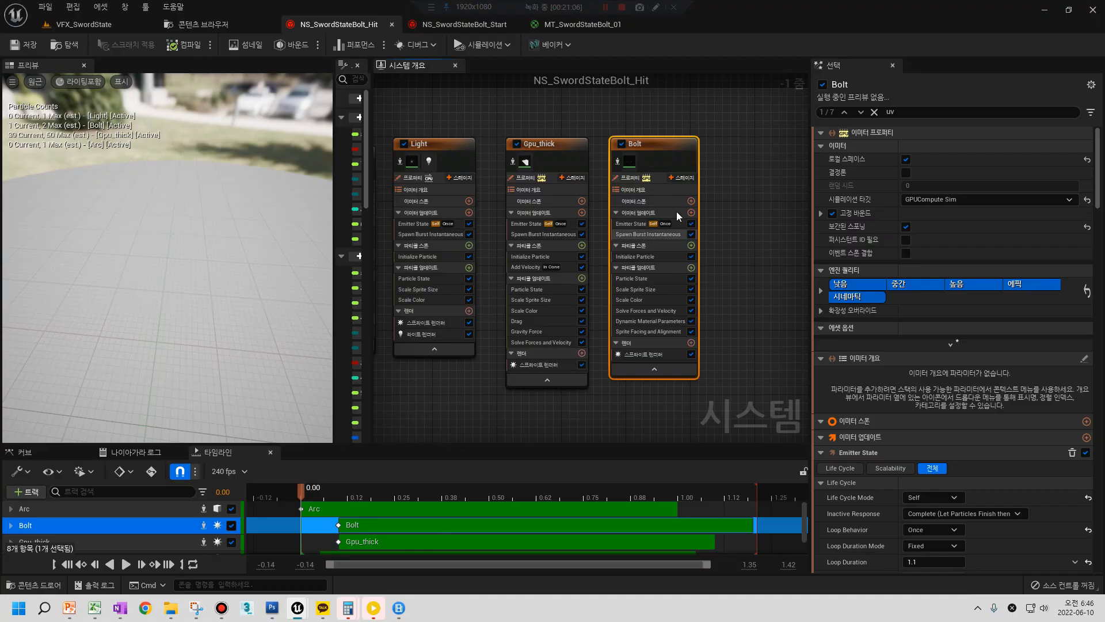
{"action": "left_click", "coordinate": [428, 26]}
{"action": "left_click", "coordinate": [220, 24]}
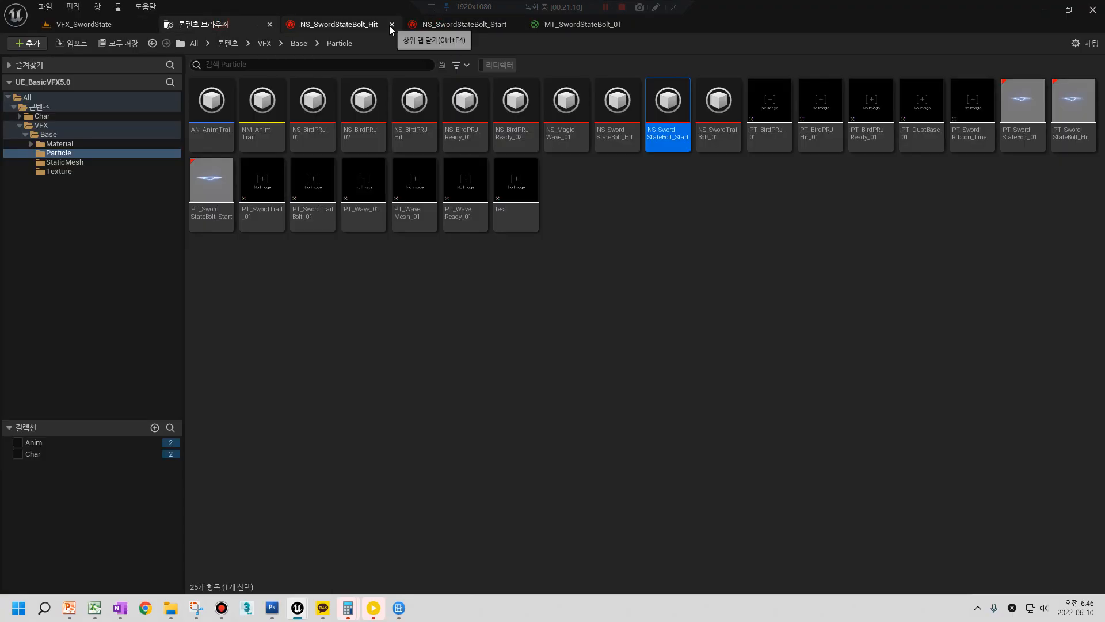
{"action": "left_click", "coordinate": [118, 26]}
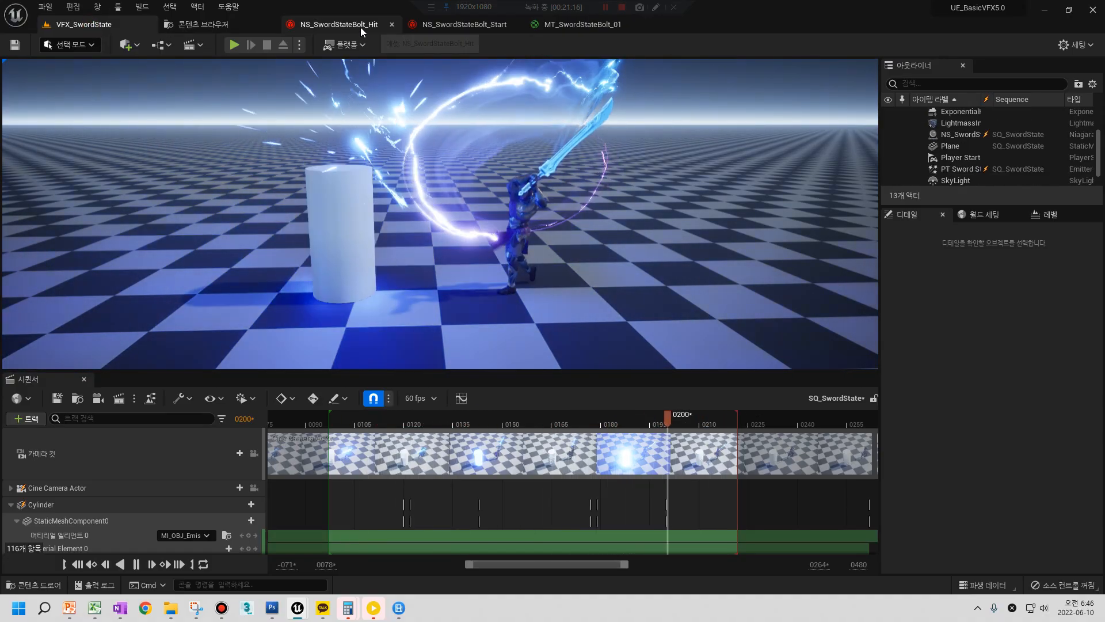
Review the emitters of NS_SwordStateBolt_Start, including Light001, lensFlare001 and Bolt001, and locate the system in the Content Browser
{"action": "left_click", "coordinate": [465, 24]}
{"action": "right_click_drag", "start_coordinate": [534, 406], "coordinate": [806, 388]}
{"action": "right_click_drag", "start_coordinate": [646, 384], "coordinate": [549, 281]}
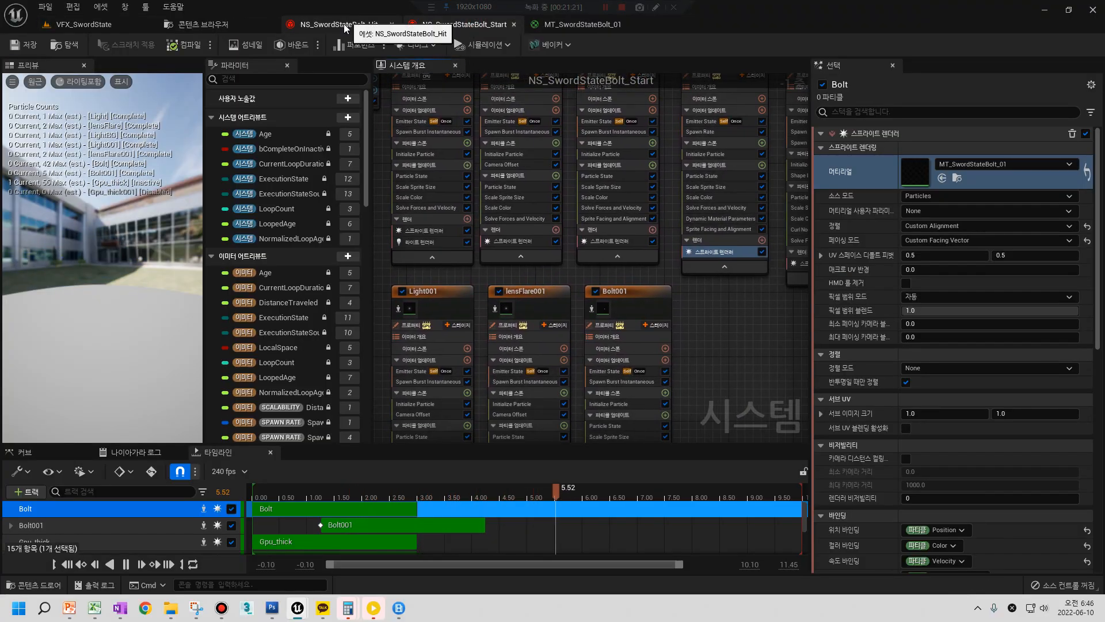
{"action": "left_click", "coordinate": [64, 45]}
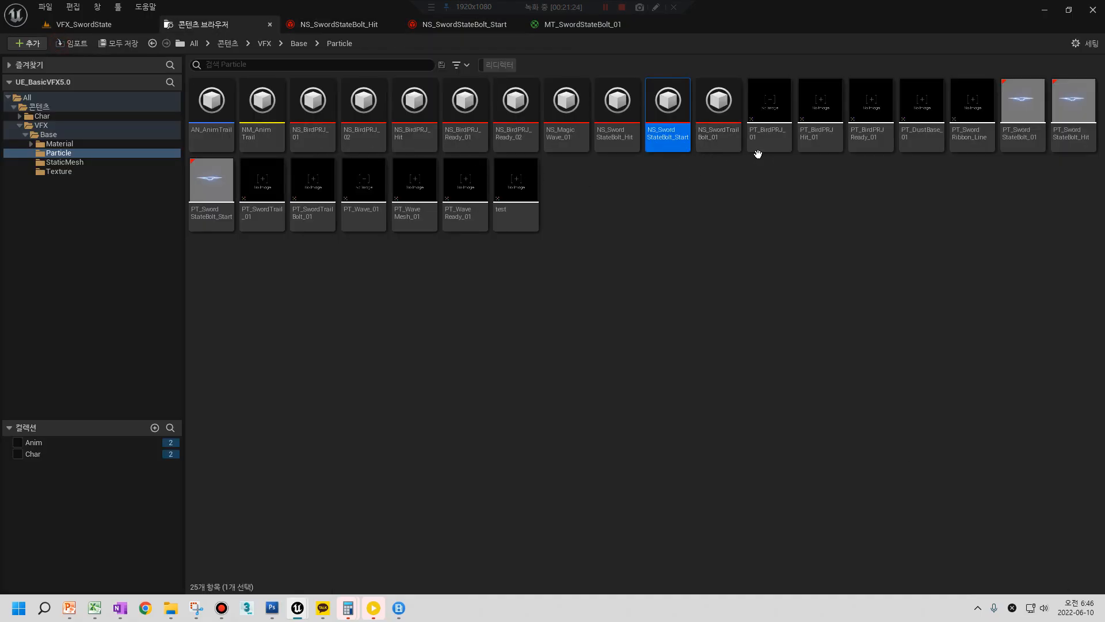
Search the Particle folder for "ANIM" and open the AN_AnimTrail blueprint
{"action": "left_click", "coordinate": [386, 65]}
{"action": "type", "text": "ANIM"}
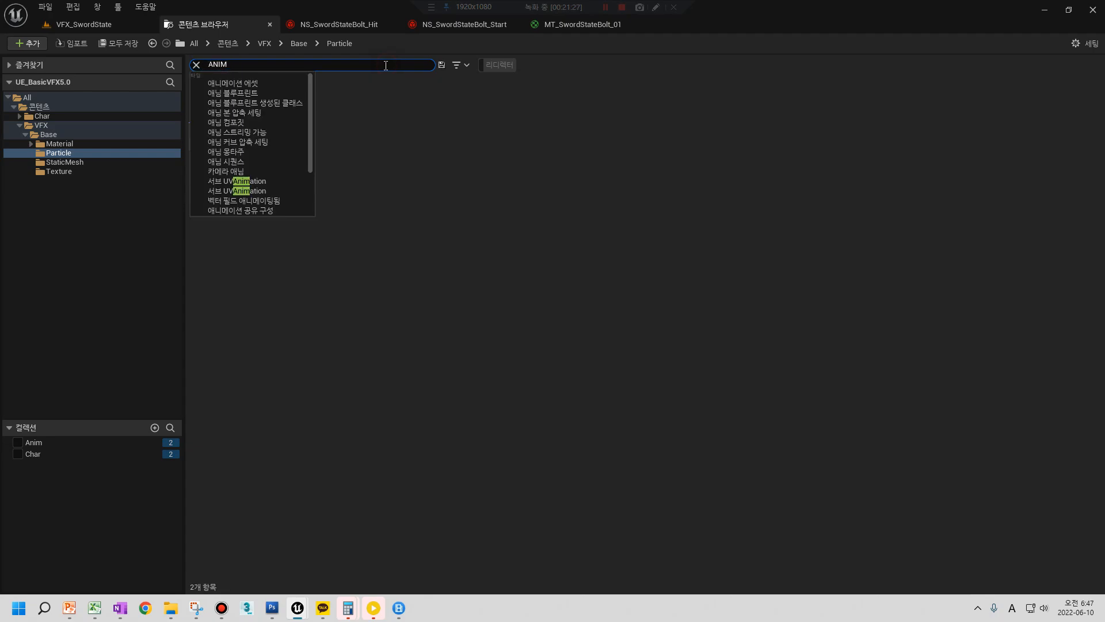
{"action": "left_click", "coordinate": [389, 119]}
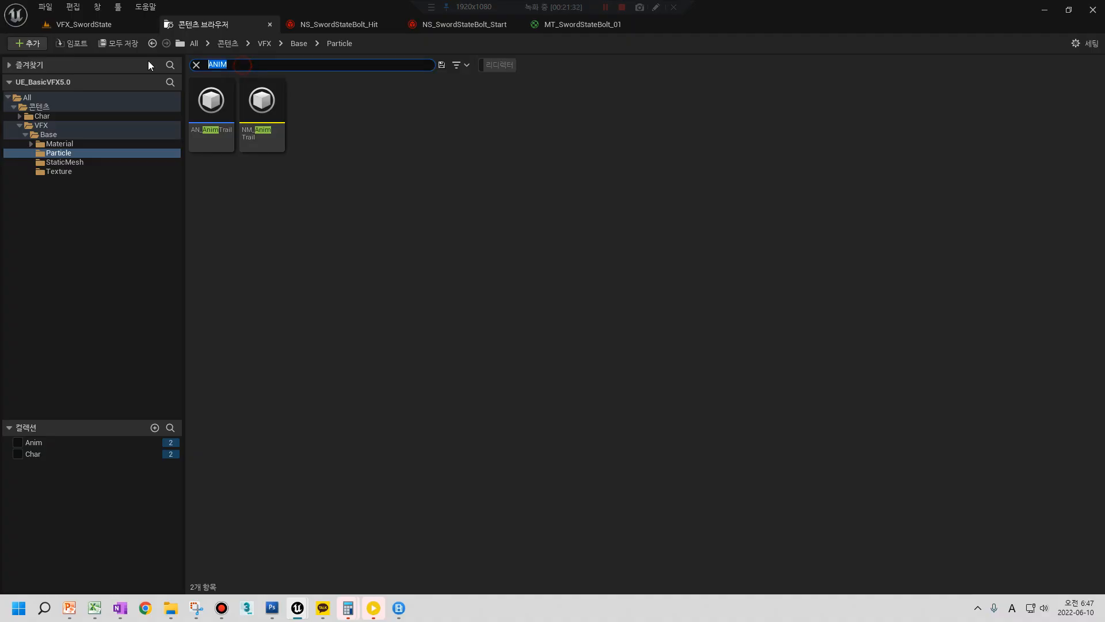
{"action": "double_click", "coordinate": [211, 121]}
{"action": "scroll", "coordinate": [406, 201], "scroll_direction": "down", "scroll_amount": 3}
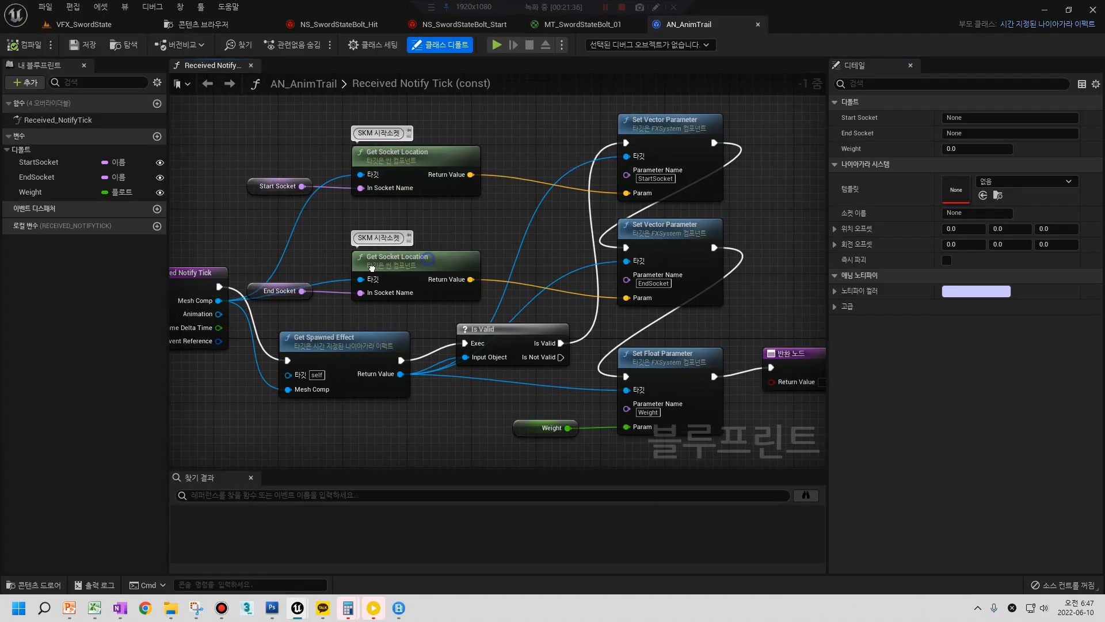
Examine the Received Notify Tick graph, including the Set Vector Parameter nodes for StartSocket and EndSocket
{"action": "scroll", "coordinate": [345, 256], "scroll_direction": "up", "scroll_amount": 3}
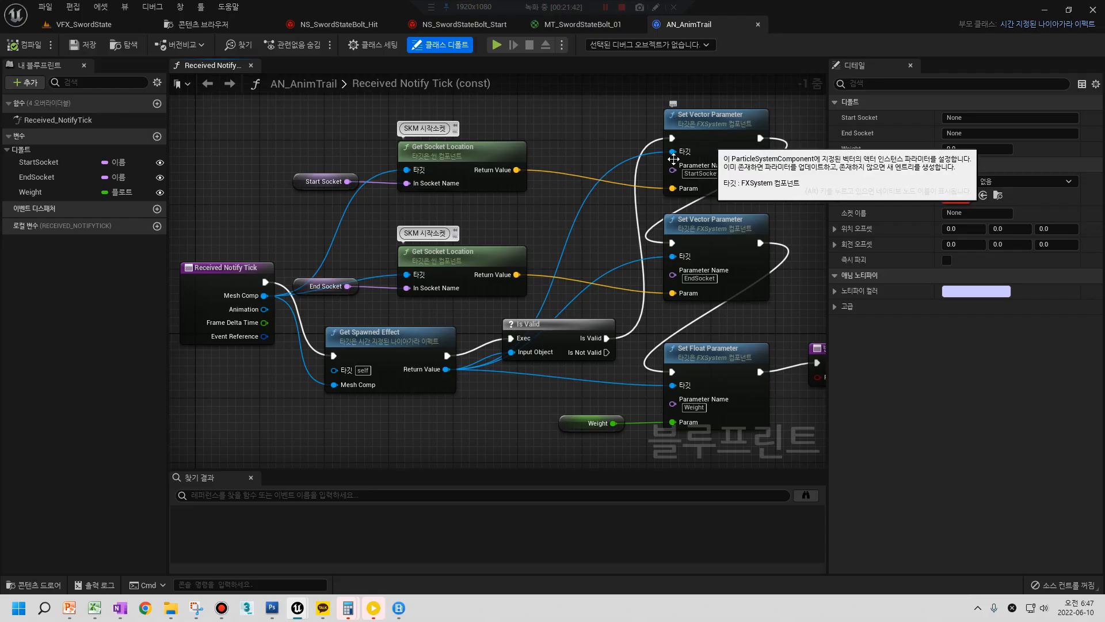
{"action": "right_click_drag", "start_coordinate": [685, 174], "coordinate": [567, 152]}
{"action": "right_click_drag", "start_coordinate": [500, 186], "coordinate": [475, 253]}
{"action": "left_click", "coordinate": [577, 199]}
{"action": "left_click", "coordinate": [599, 308]}
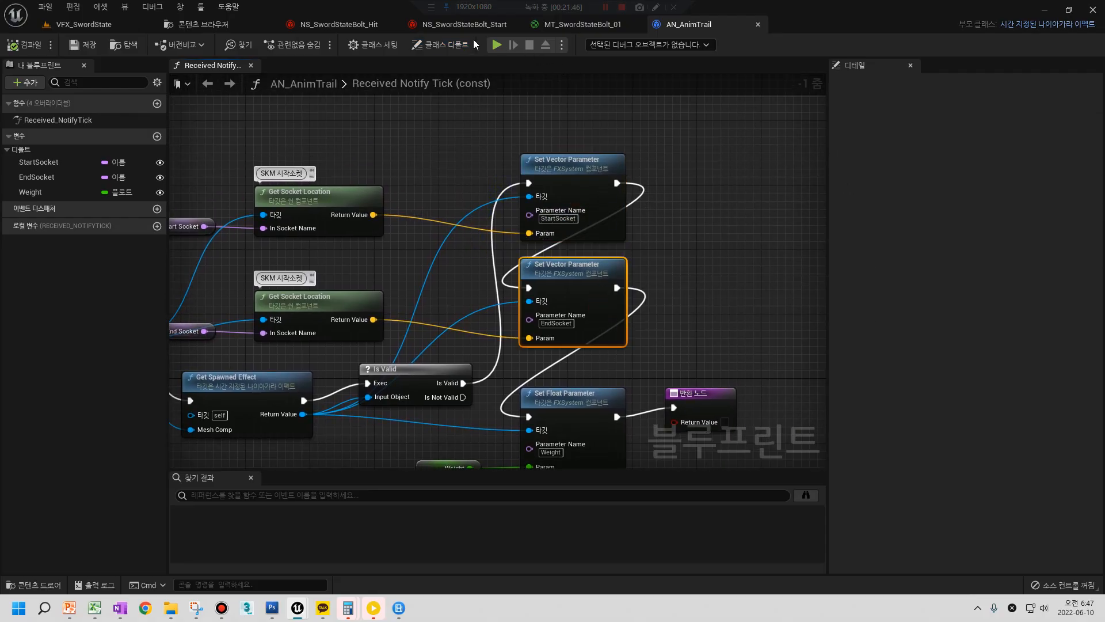
Open the NM_AnimTrail module script and examine how the socket positions drive Position, RibbonWidth and RibbonFacing
{"action": "left_click", "coordinate": [216, 26]}
{"action": "double_click", "coordinate": [270, 115]}
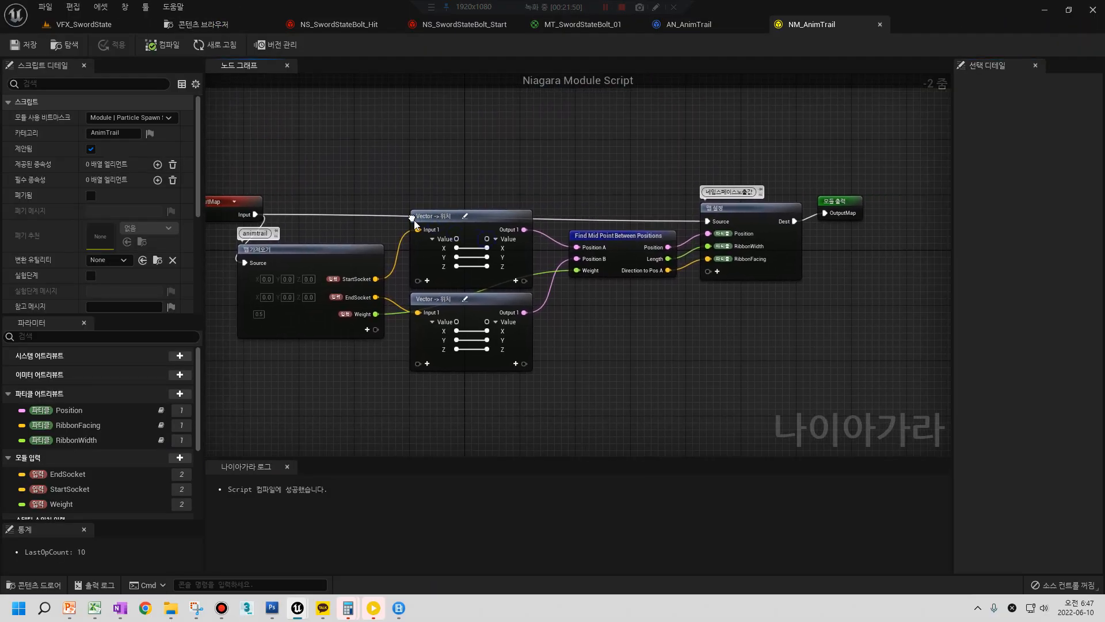
{"action": "scroll", "coordinate": [494, 267], "scroll_direction": "up", "scroll_amount": 2}
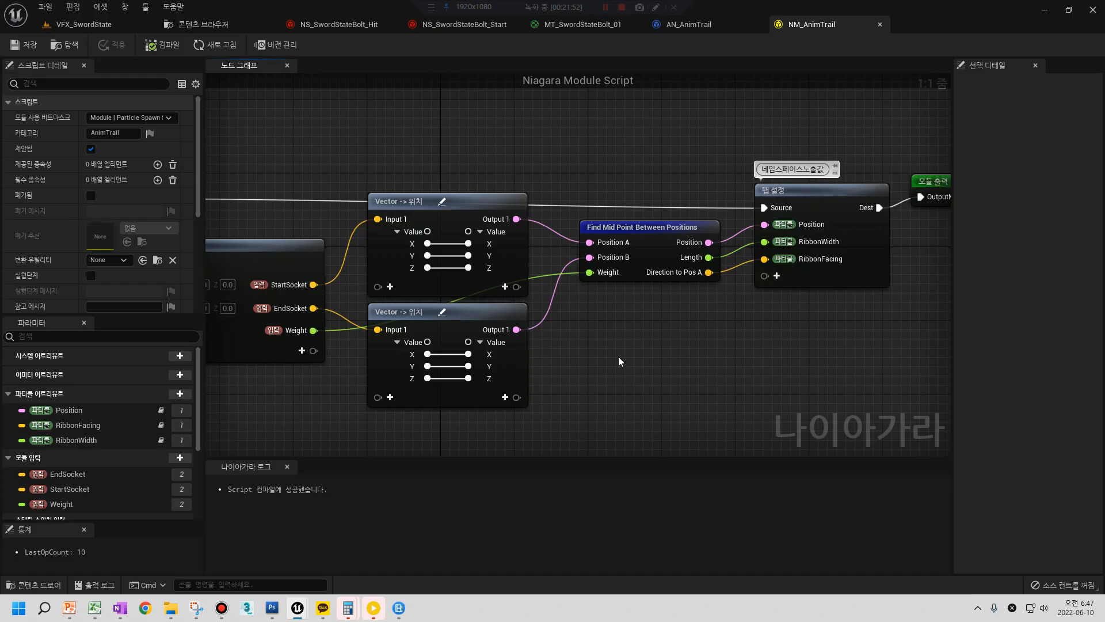
{"action": "right_click_drag", "start_coordinate": [619, 362], "coordinate": [473, 325]}
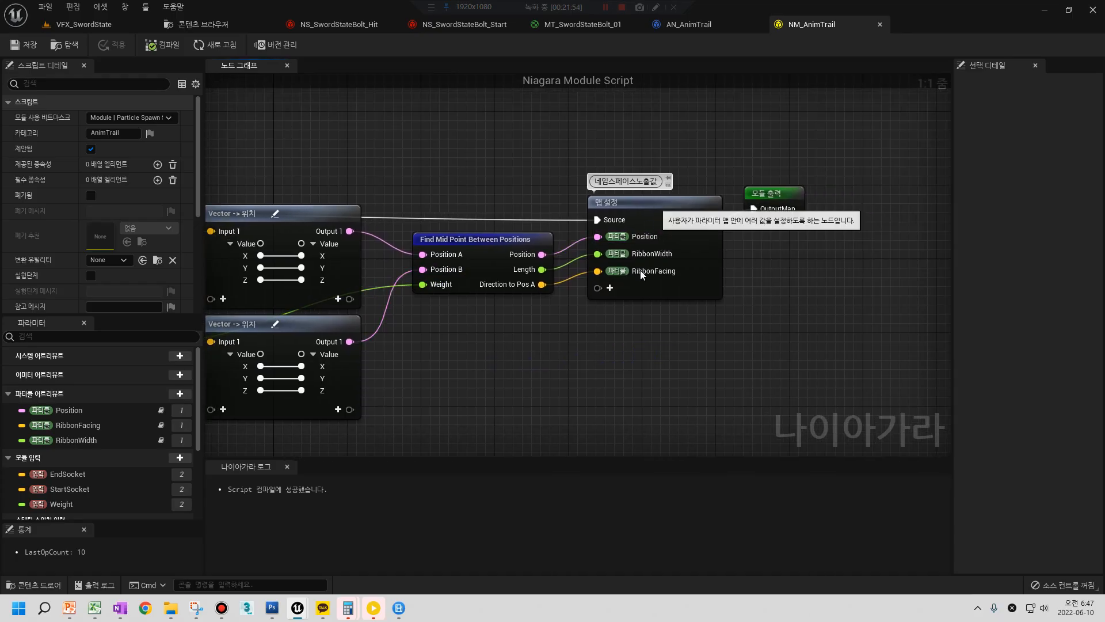
Return to the Particle folder through NS_SwordStateBolt_Hit and search it for "TRAIL"
{"action": "left_click", "coordinate": [344, 24]}
{"action": "left_click", "coordinate": [61, 48]}
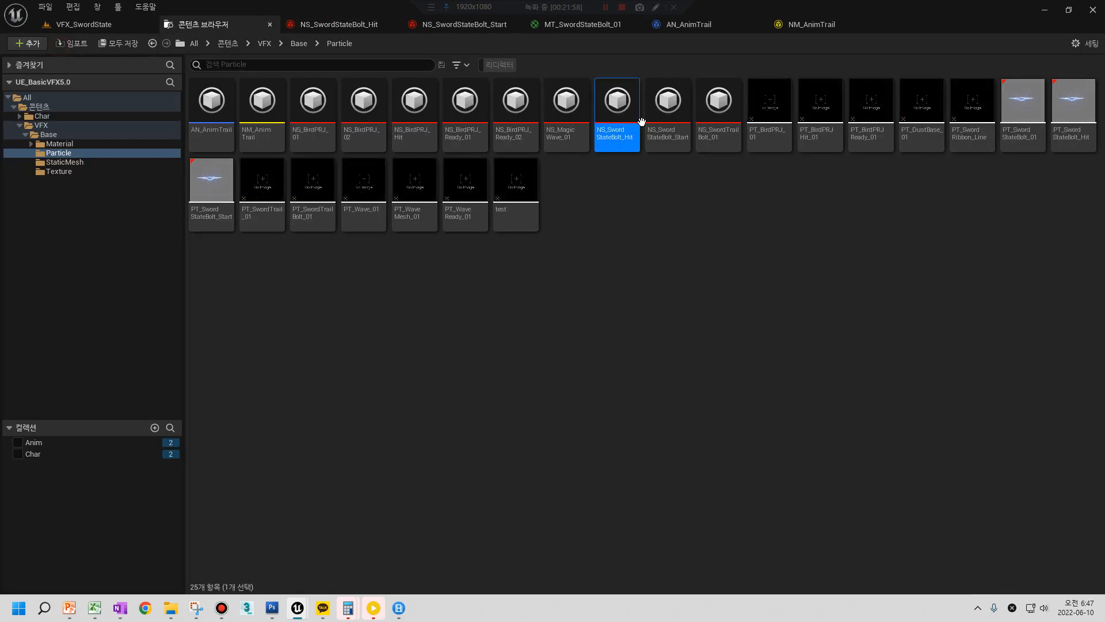
{"action": "left_click", "coordinate": [408, 67]}
{"action": "type", "text": "T"}
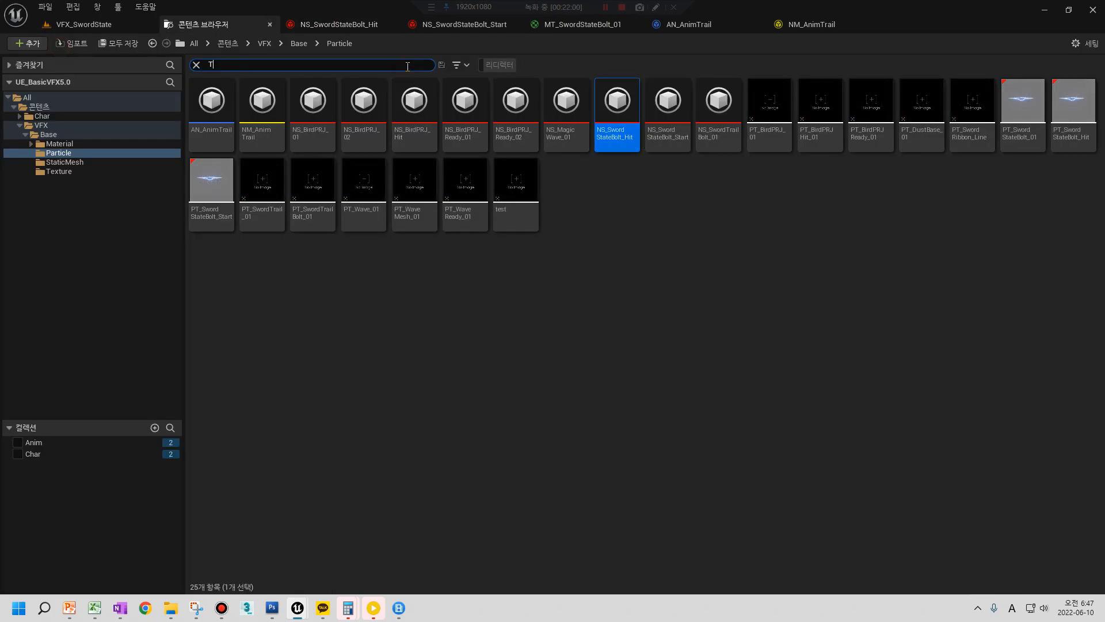
{"action": "type", "text": "RAIL"}
Open NS_SwordTrailBolt_01 and inspect its Bolt emitter's NM Anim Trail module and emitter properties
{"action": "double_click", "coordinate": [312, 144]}
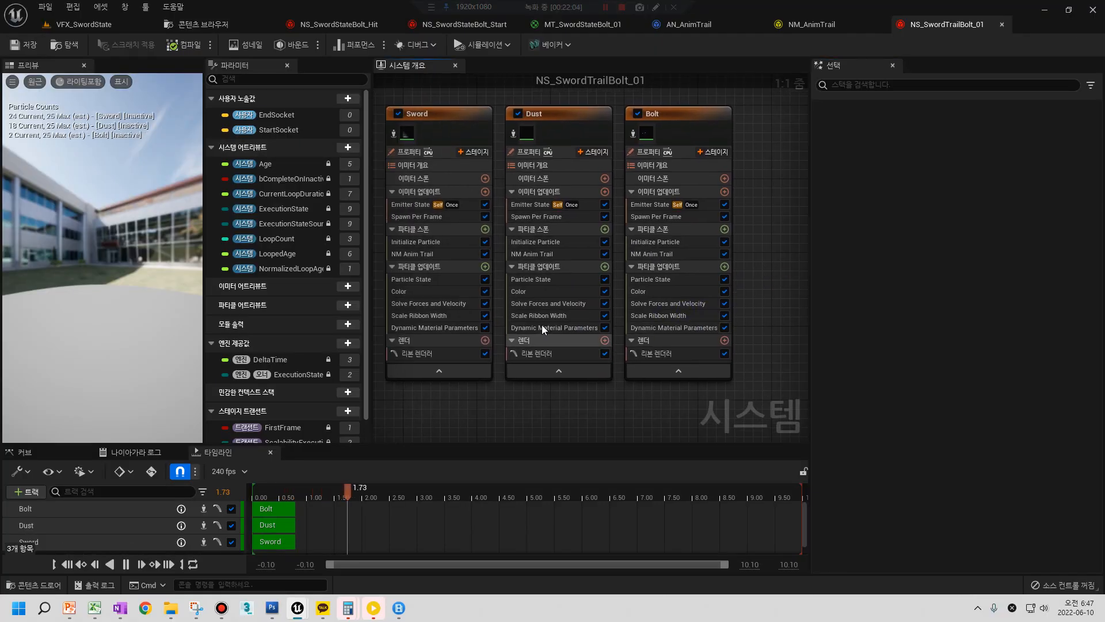
{"action": "left_click", "coordinate": [651, 254]}
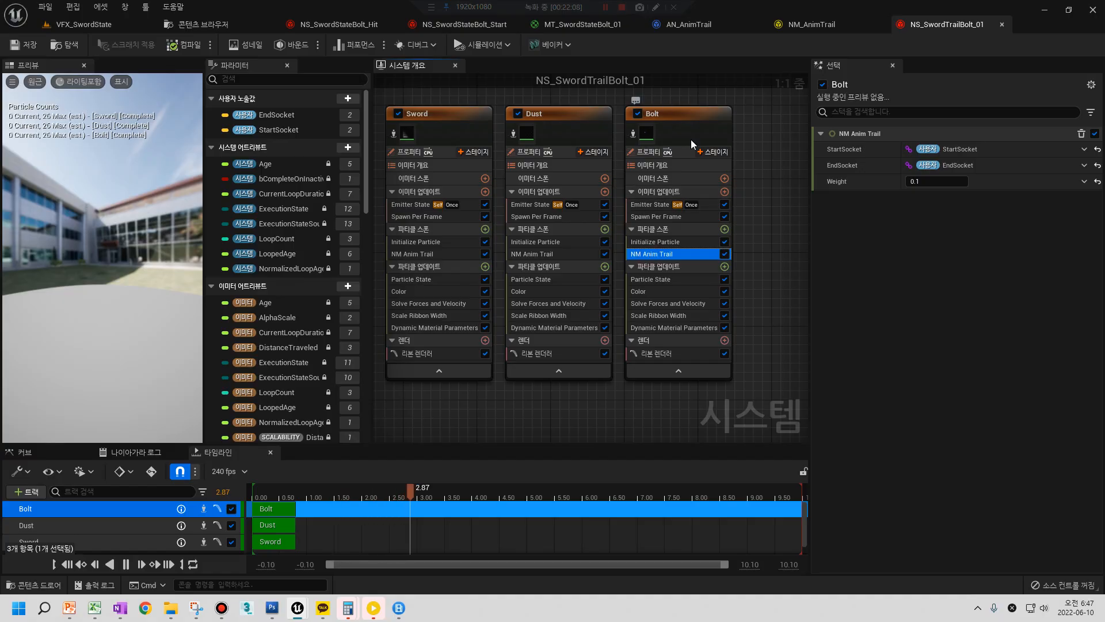
{"action": "left_click", "coordinate": [677, 117]}
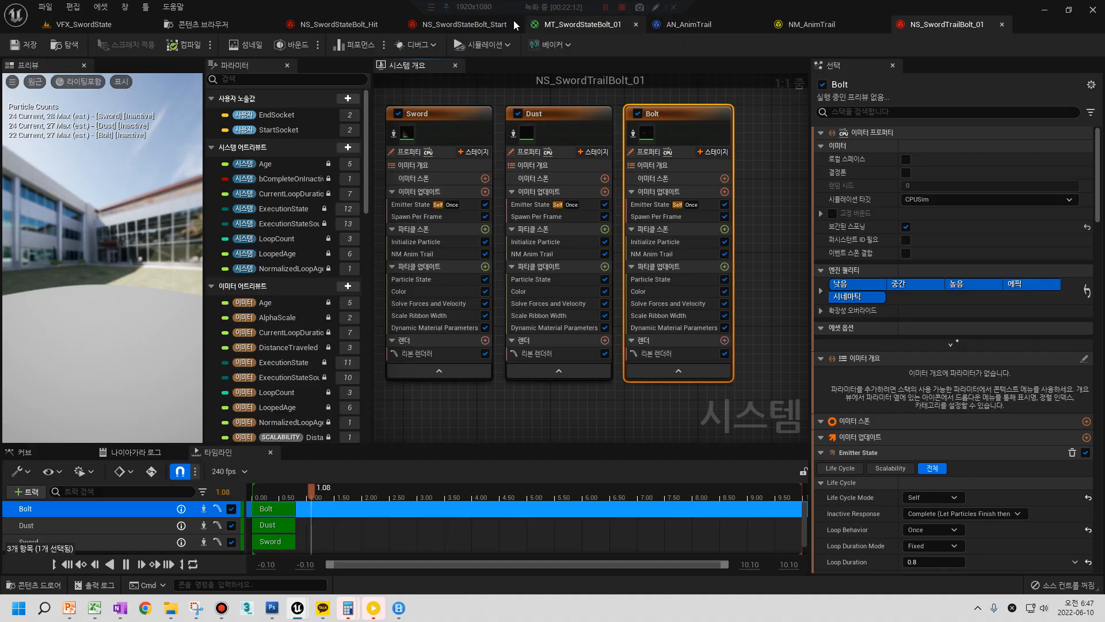
Open the Cascade system PT_SwordTrail_01 to view its AnimTrail emitter, and return to the VFX_SwordState level
{"action": "left_click", "coordinate": [250, 28]}
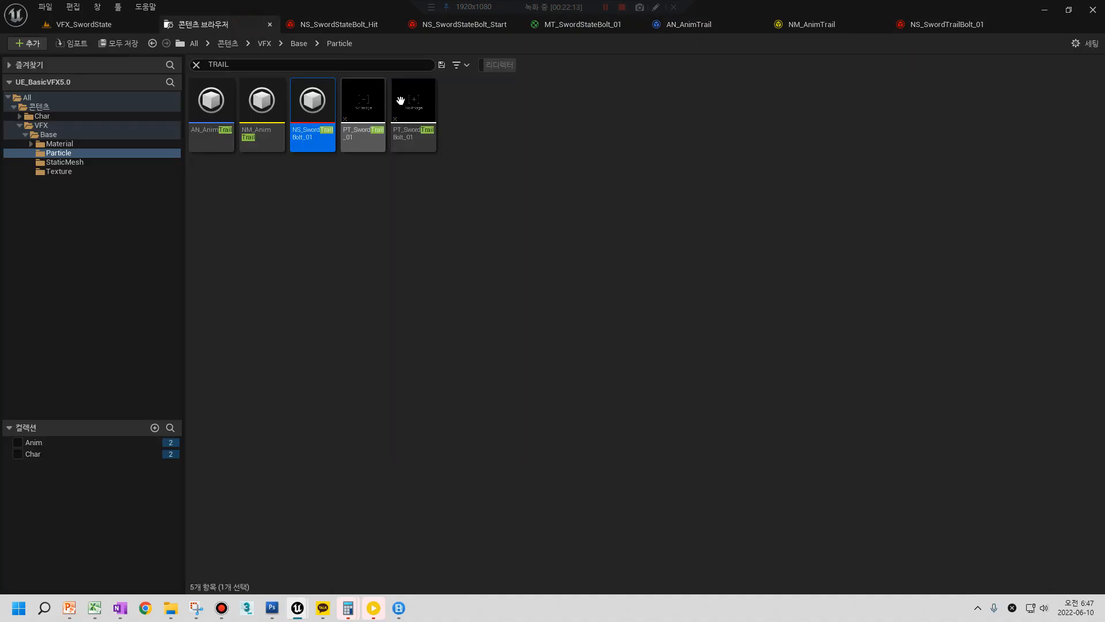
{"action": "double_click", "coordinate": [375, 144]}
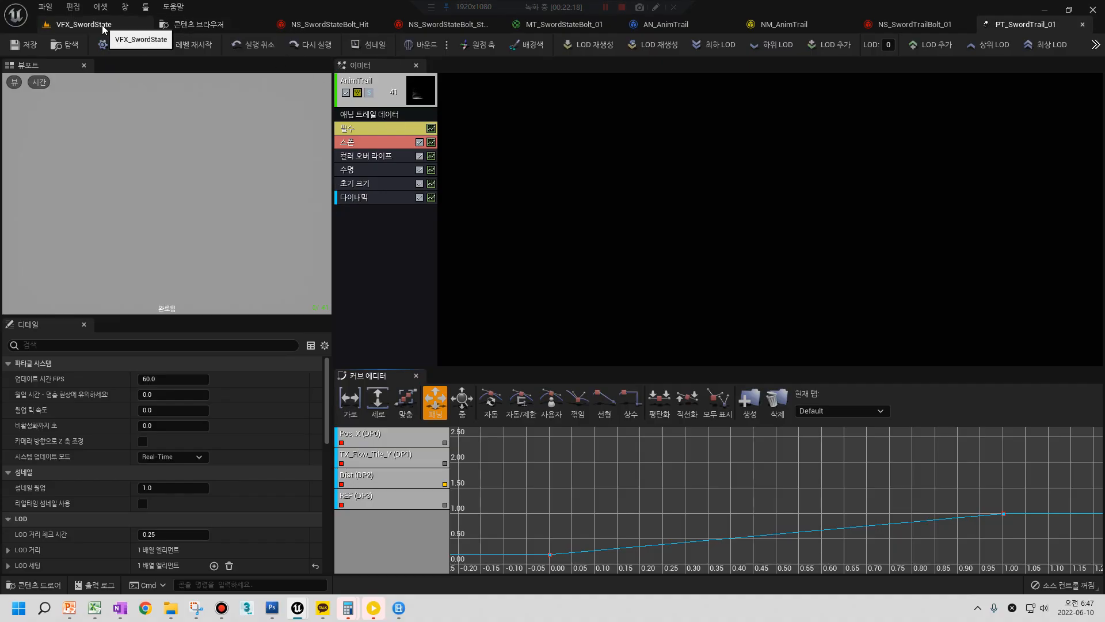
{"action": "left_click", "coordinate": [202, 23]}
{"action": "left_click", "coordinate": [83, 24]}
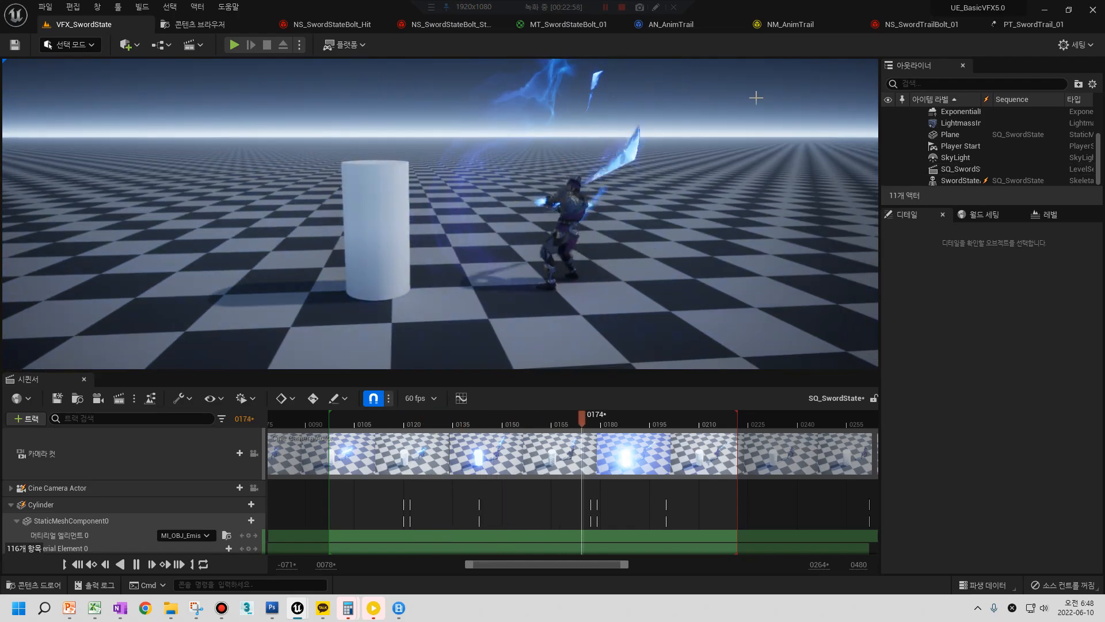
Close the AN_AnimTrail, NM_AnimTrail, NS_SwordTrailBolt_01 and PT_SwordTrail_01 editors
{"action": "left_click", "coordinate": [736, 24]}
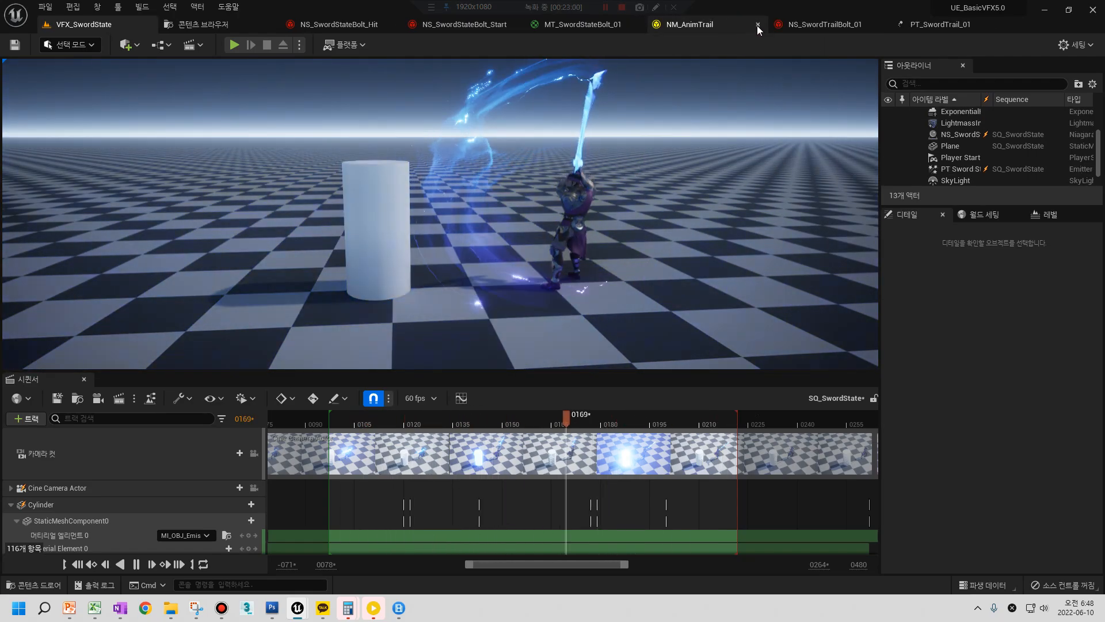
{"action": "left_click", "coordinate": [758, 24]}
{"action": "left_click", "coordinate": [757, 24]}
{"action": "left_click", "coordinate": [758, 24]}
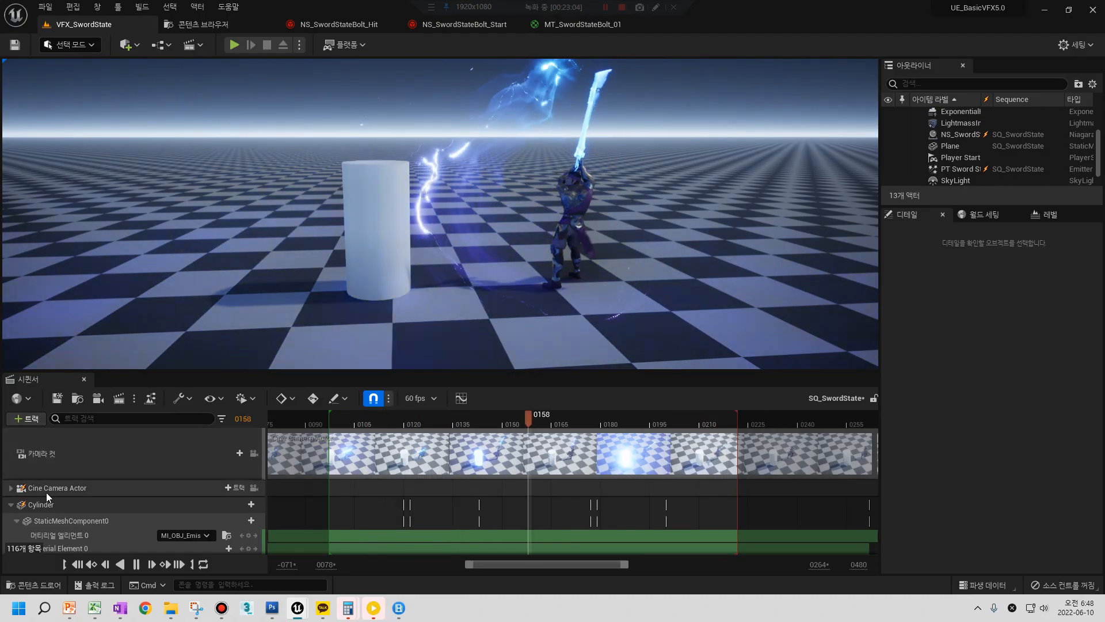
Review the playing sequence alternately through the Cine Camera Actor and the free view, ending with the viewport locked to the camera
{"action": "left_click", "coordinate": [254, 488]}
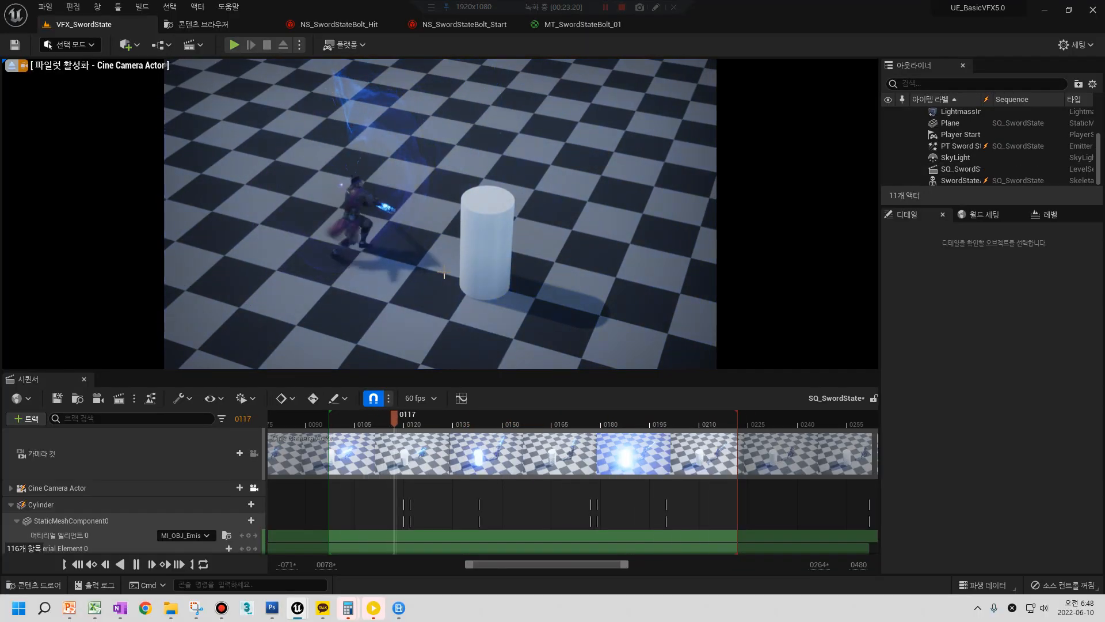
{"action": "left_click", "coordinate": [254, 489]}
{"action": "left_click", "coordinate": [254, 489]}
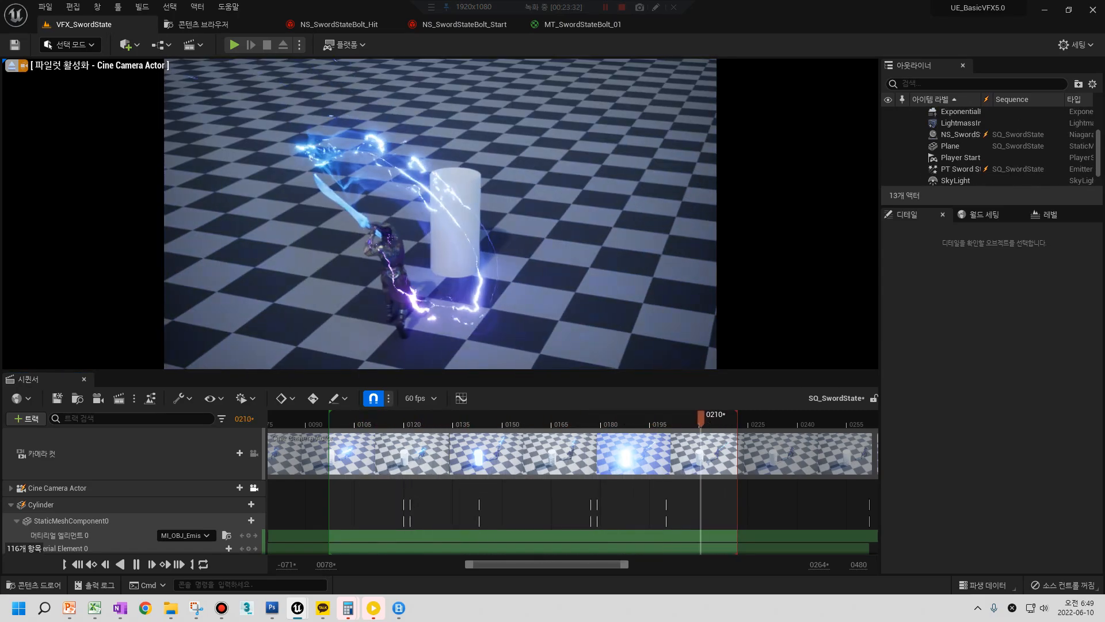
{"action": "left_click", "coordinate": [255, 487]}
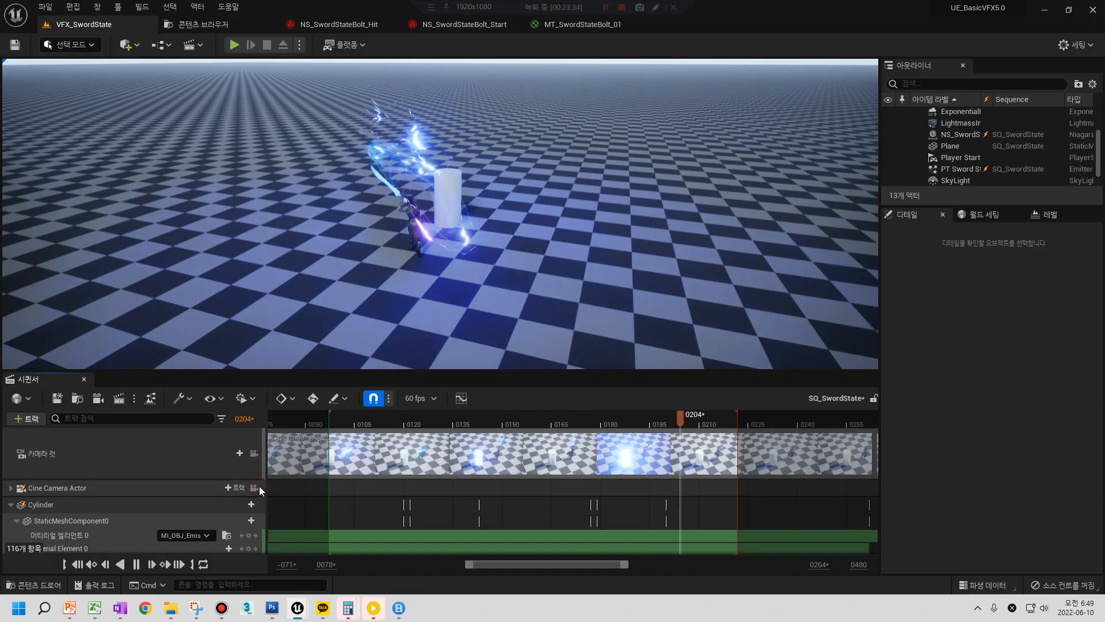
{"action": "left_click", "coordinate": [258, 488]}
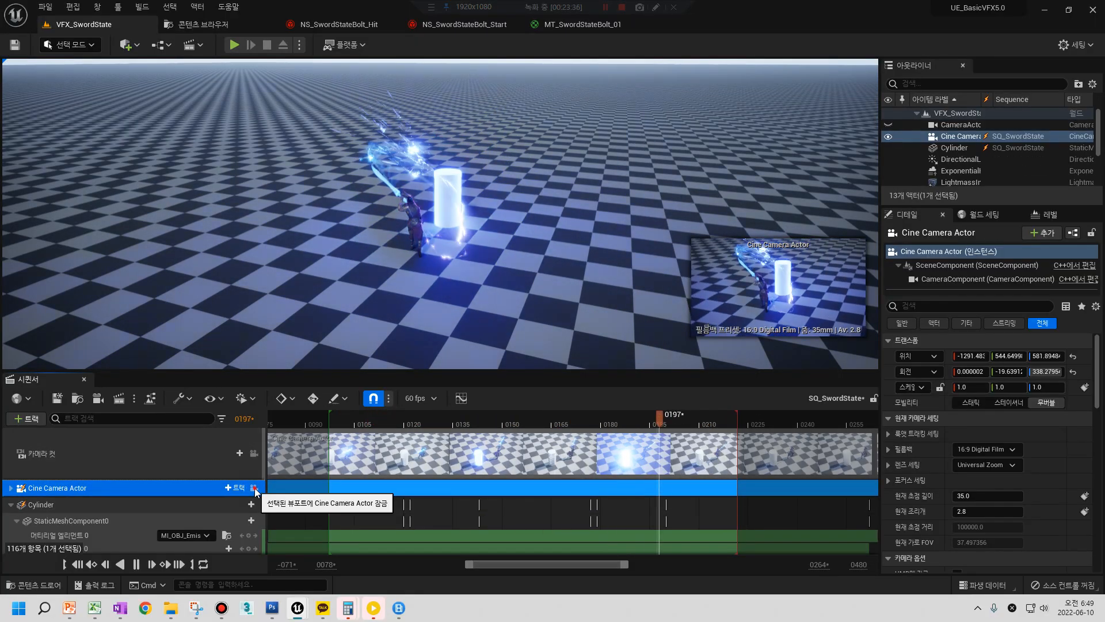
{"action": "left_click", "coordinate": [254, 488]}
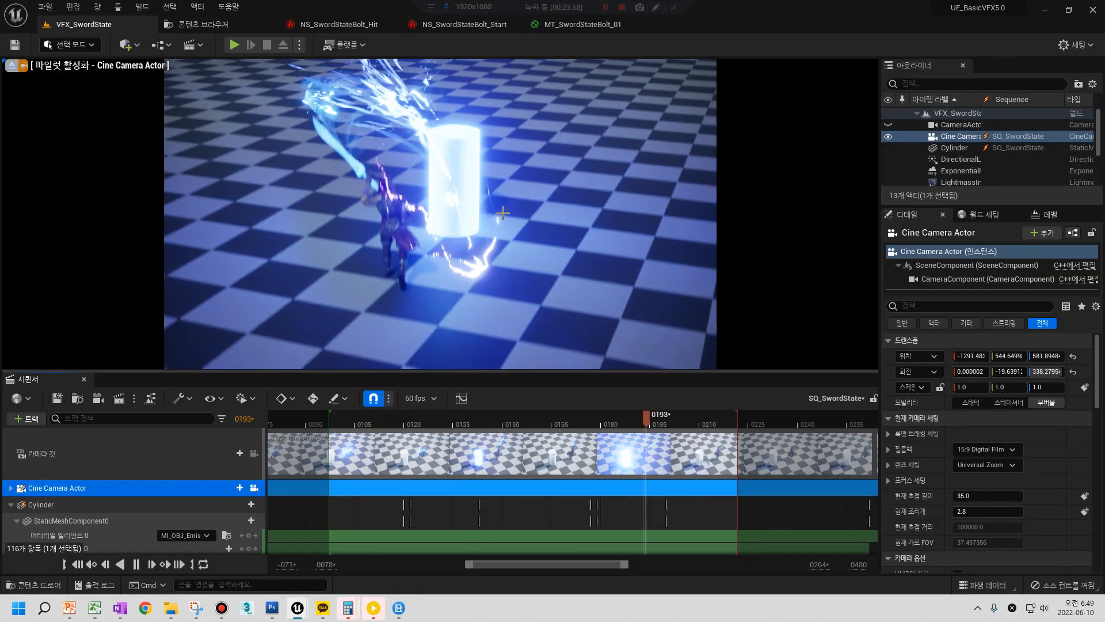